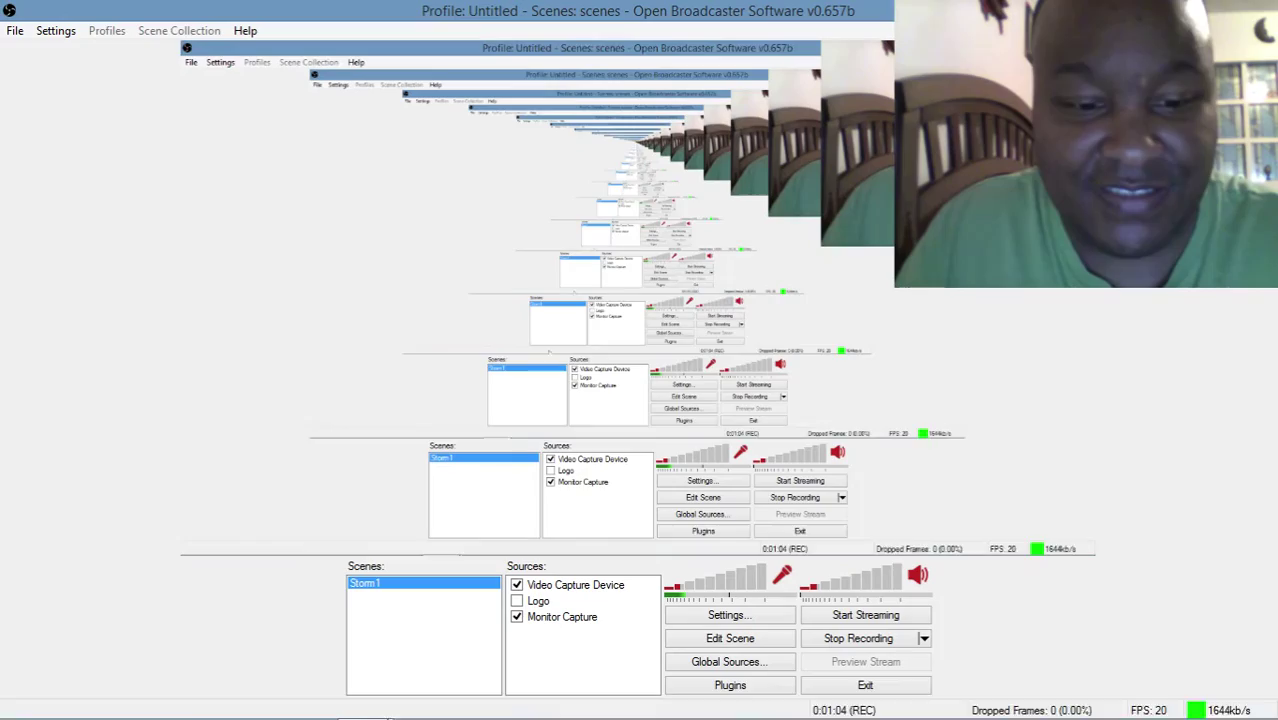
Step: Minimize the OBS recorder from the taskbar so the Windows desktop shows
click(365, 700)
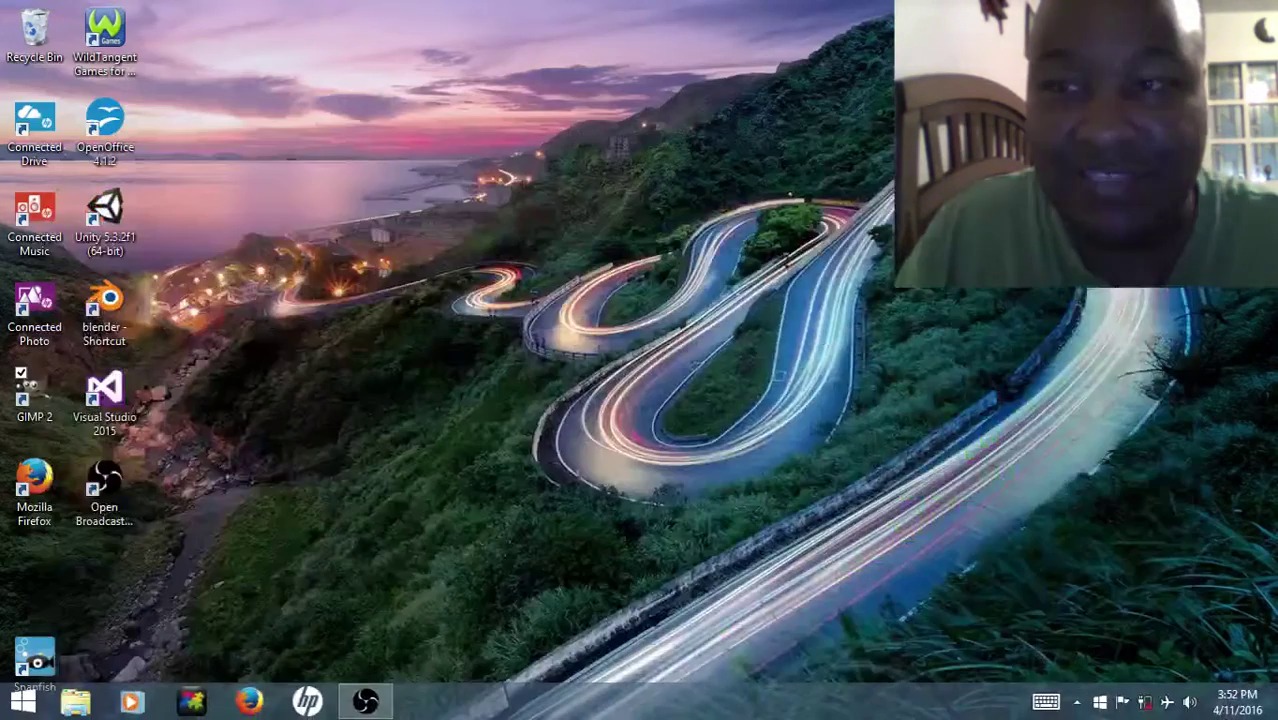
Step: Launch GIMP 2.8 from its desktop icon and hide the OBS recorder again
double_click(28, 416)
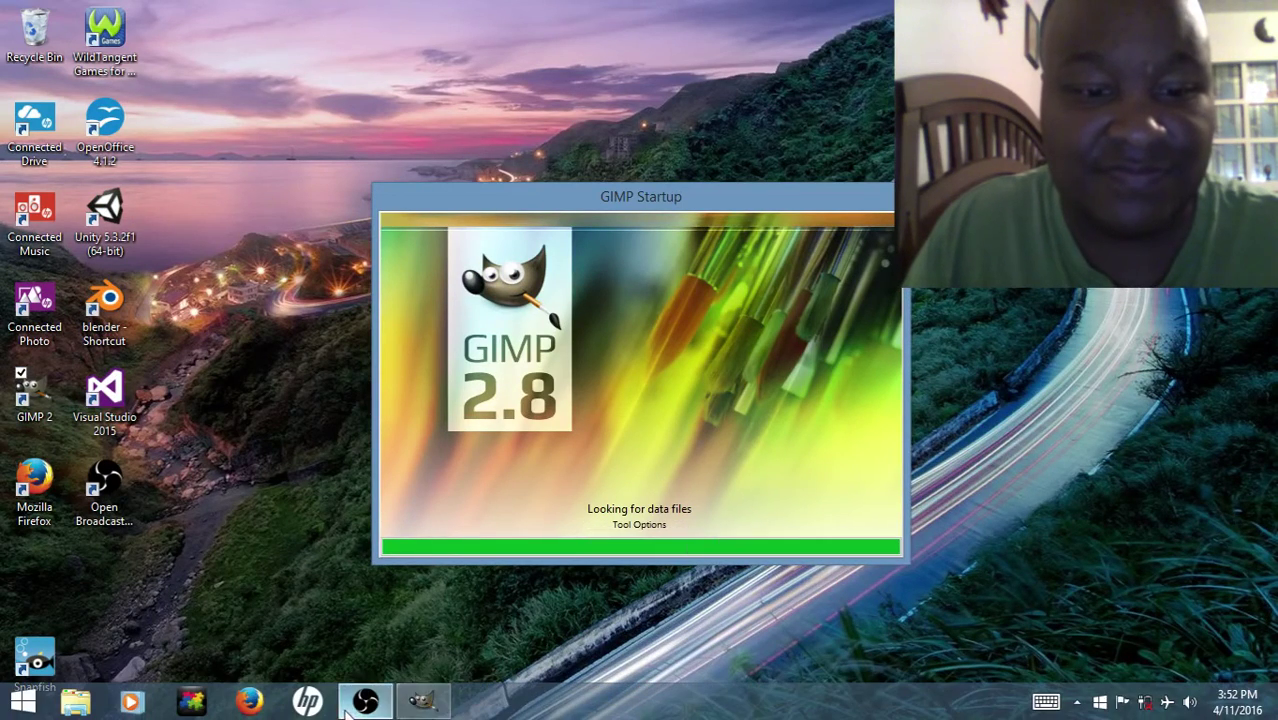
click(363, 702)
click(516, 586)
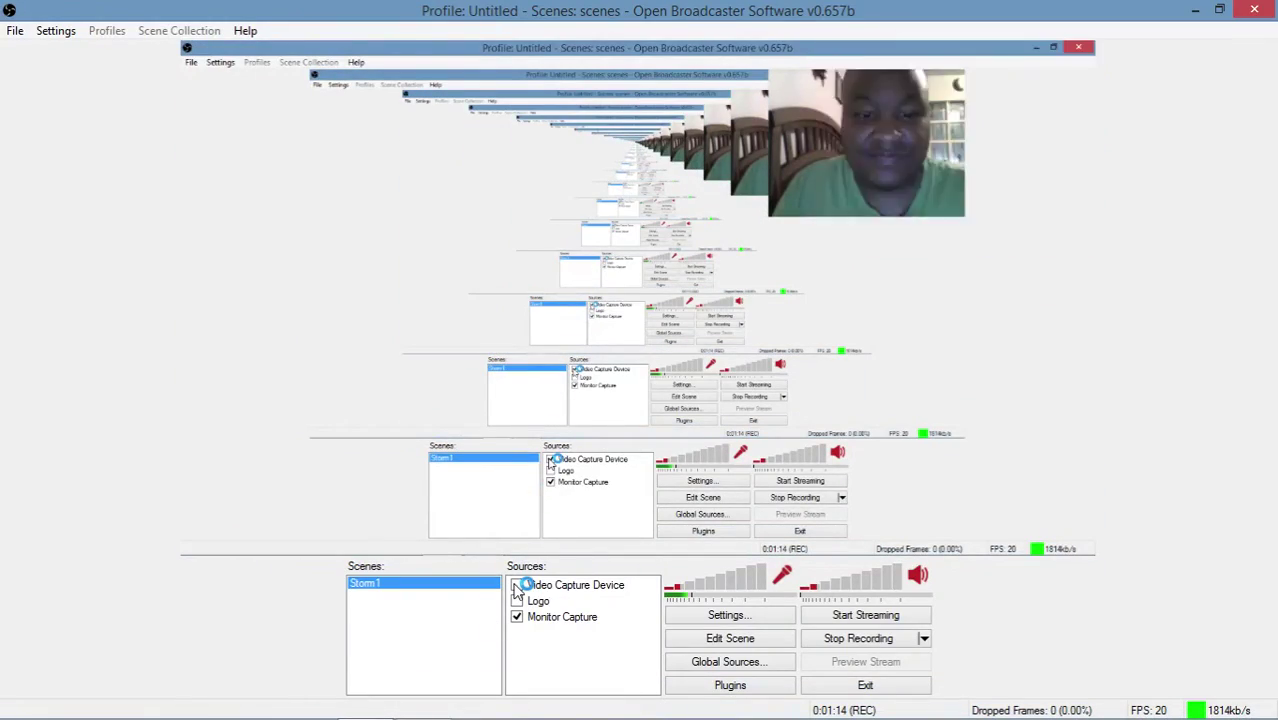
click(1195, 10)
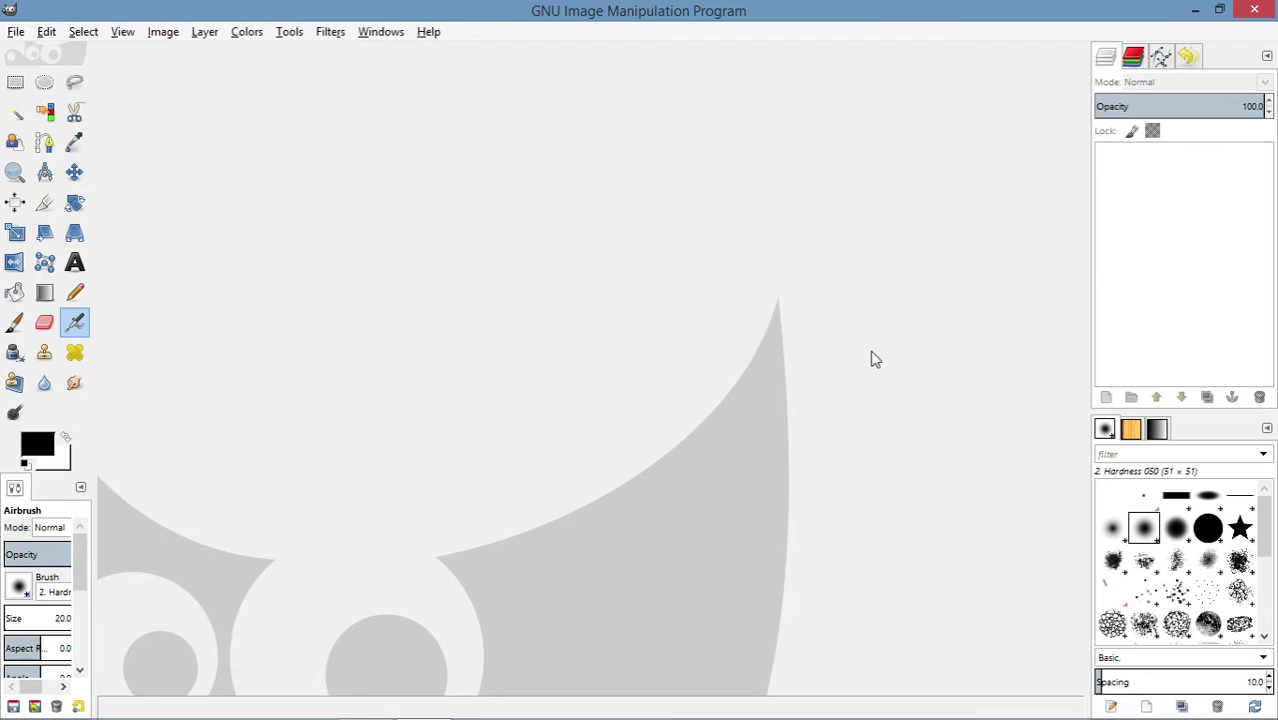
Step: Start a new image with width and height of 512 pixels
click(18, 32)
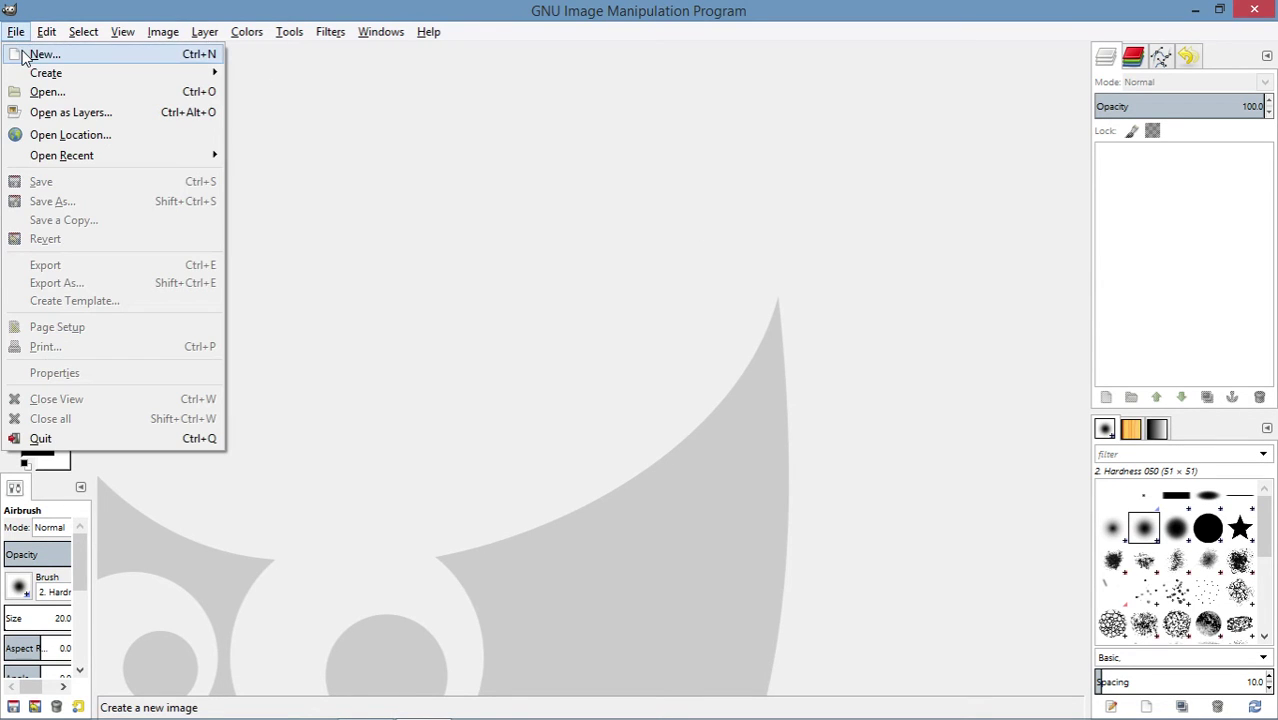
click(24, 55)
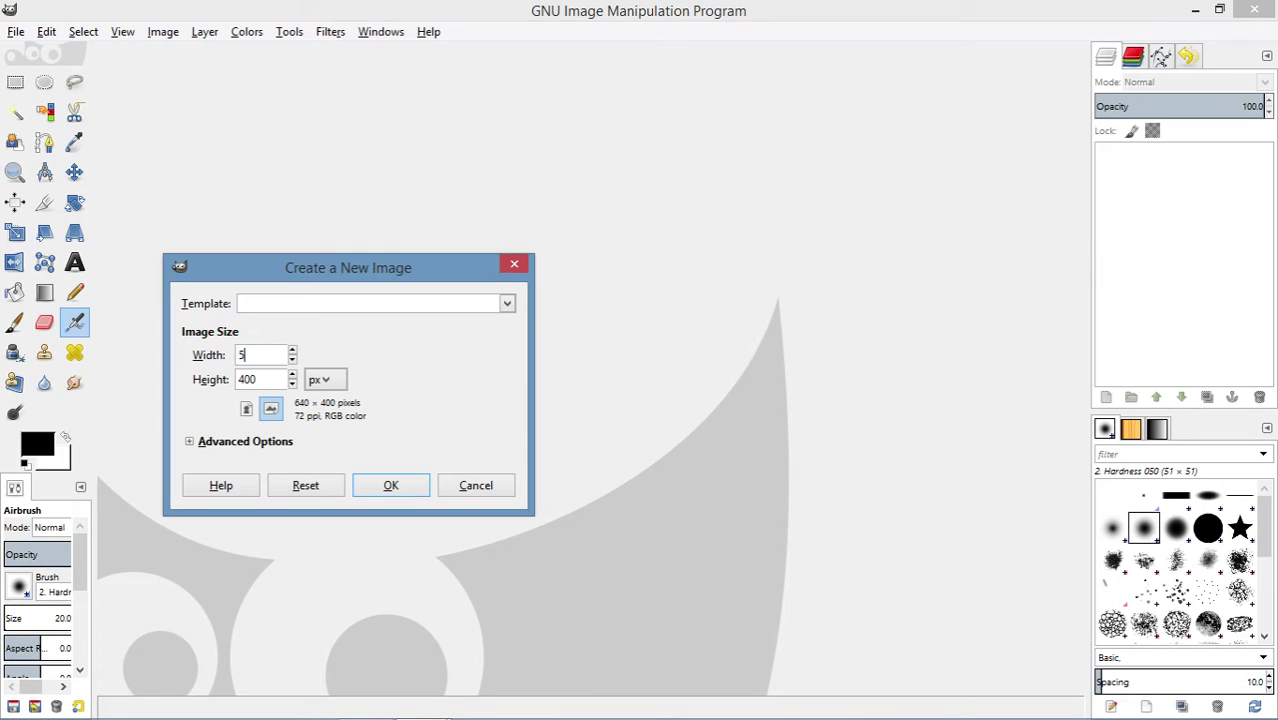
click(258, 377)
text(512)
key(Return)
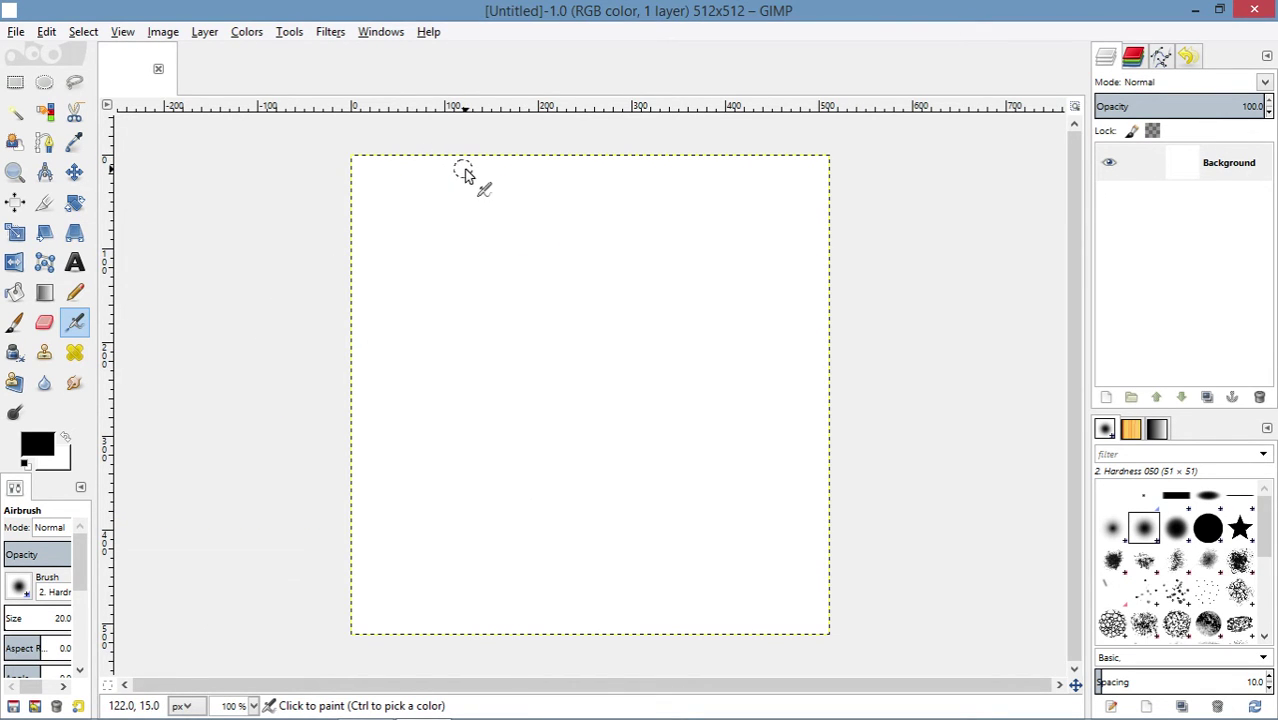
Step: Select a near-circular ellipse reaching the canvas top and bucket-fill it black
click(44, 82)
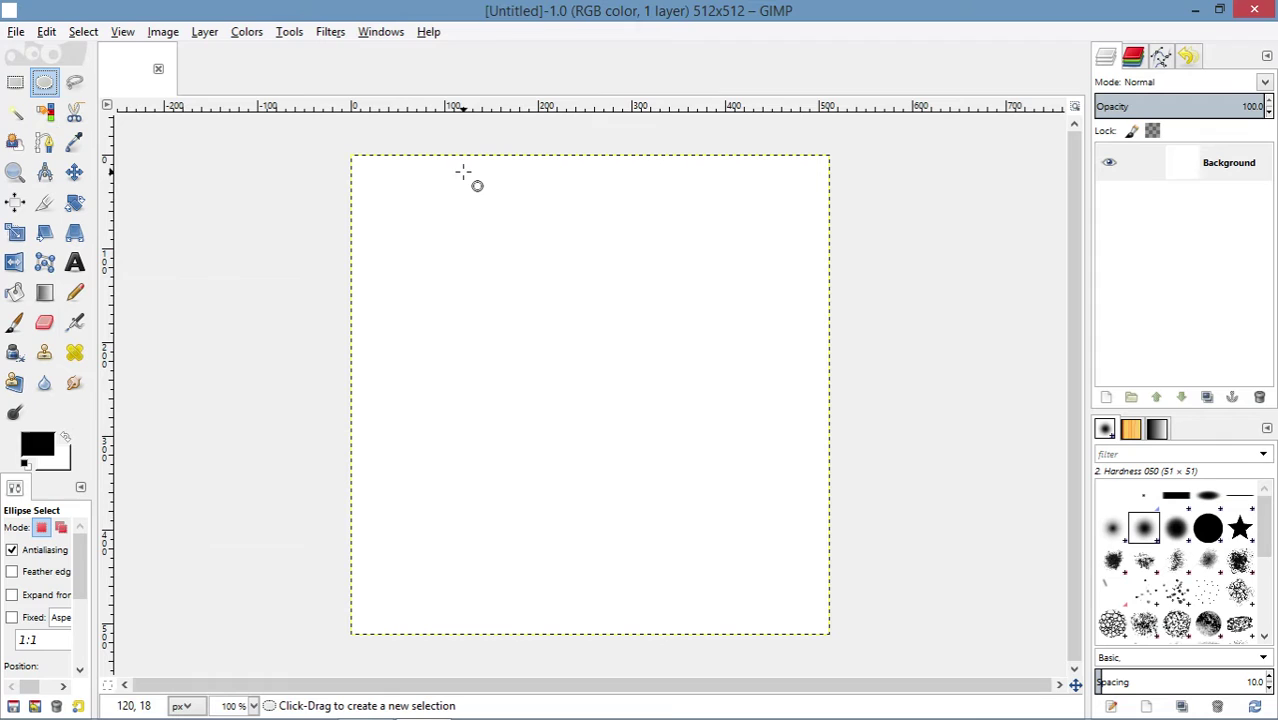
drag(507, 161, 839, 646)
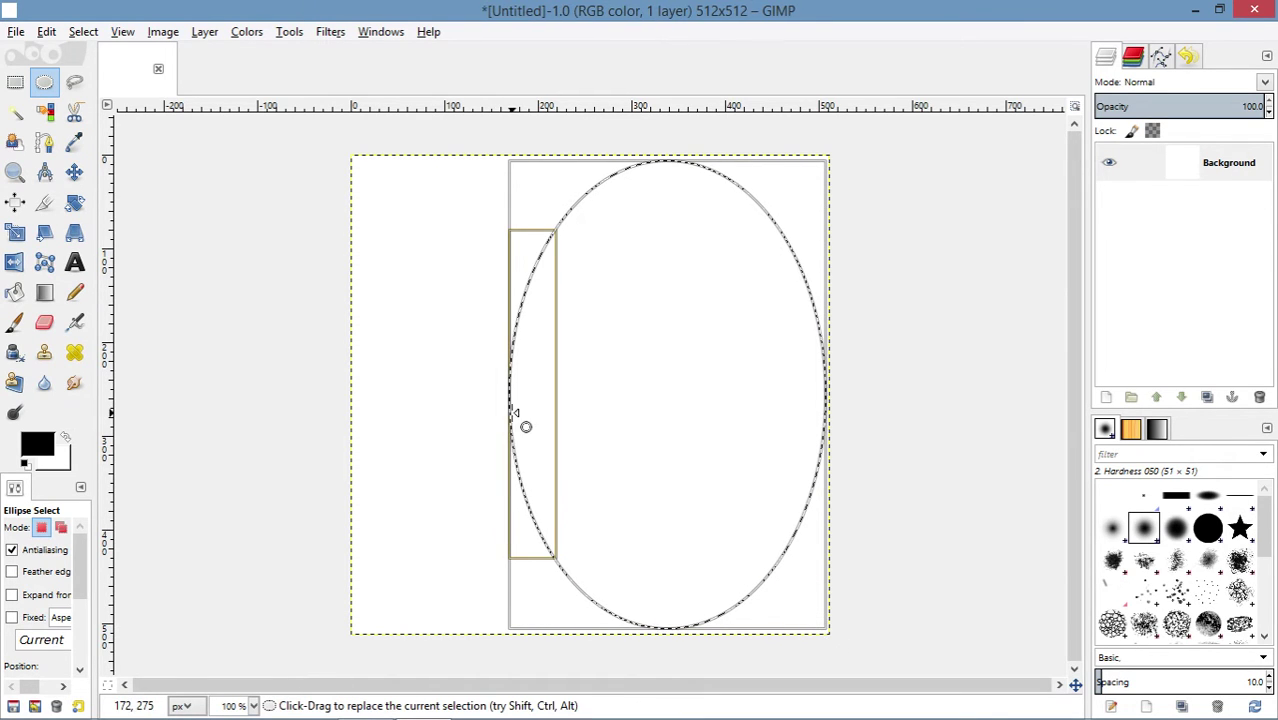
drag(515, 413, 361, 432)
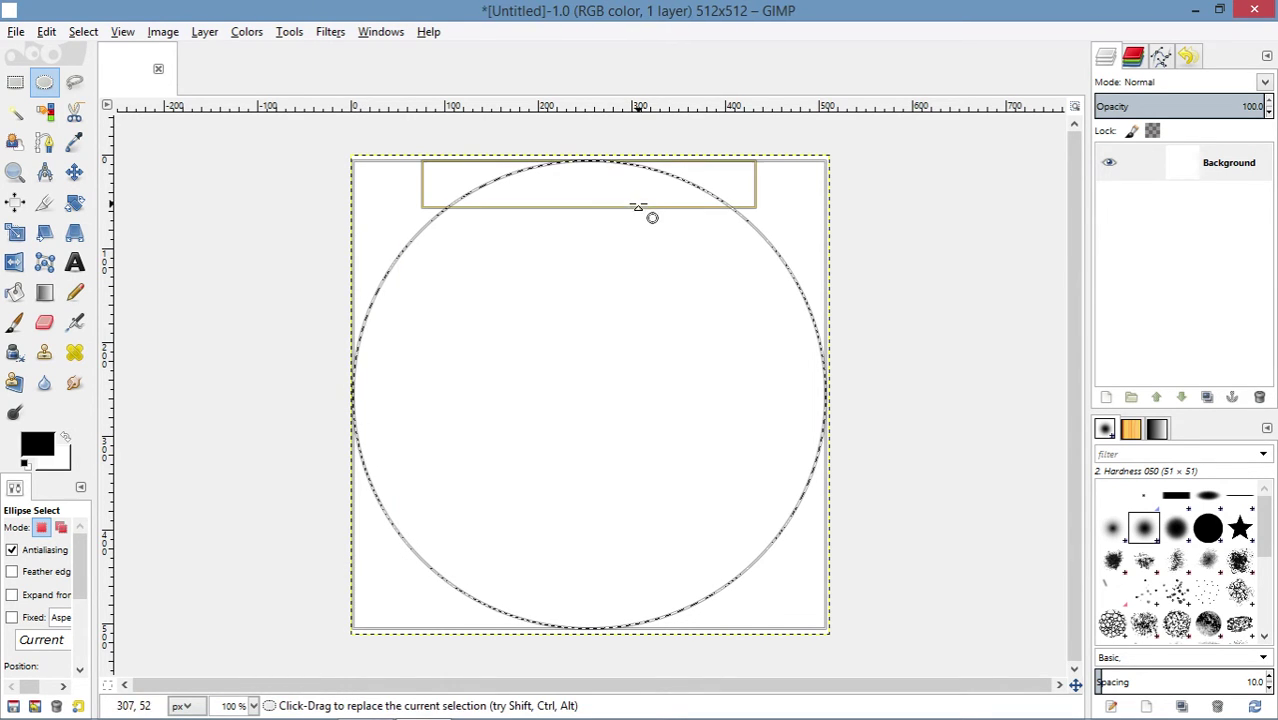
drag(639, 195, 634, 187)
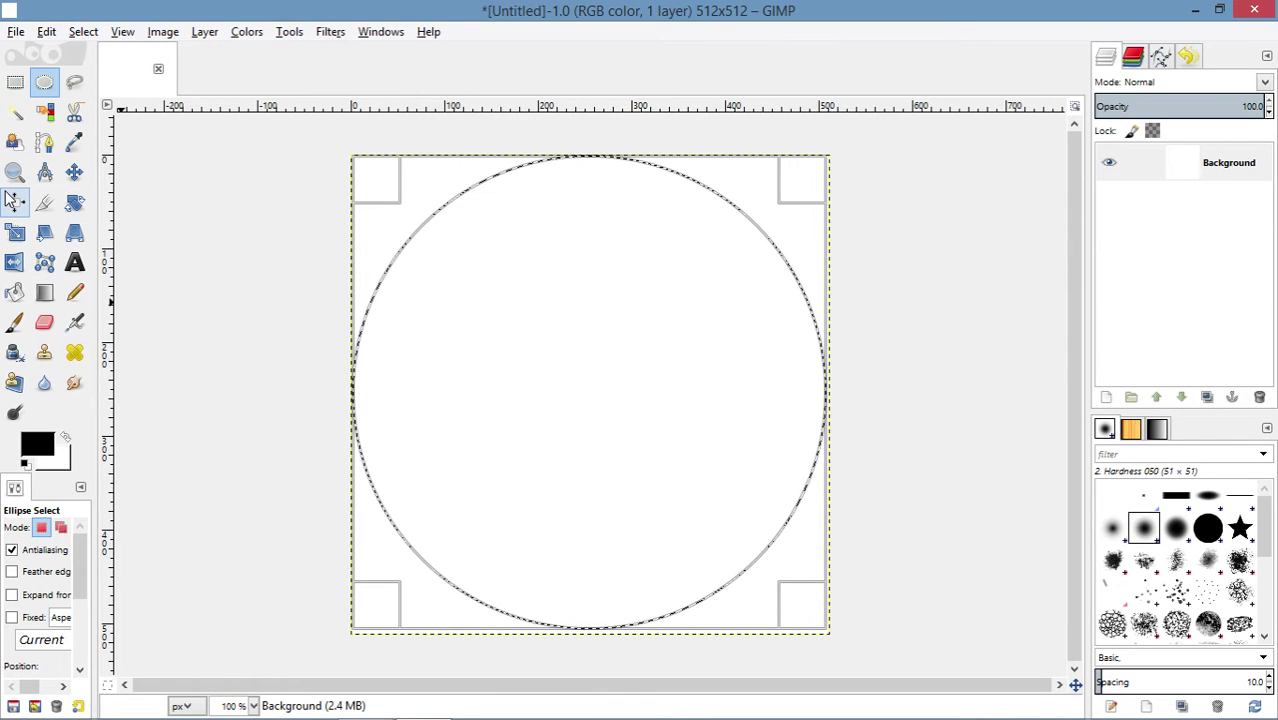
click(16, 292)
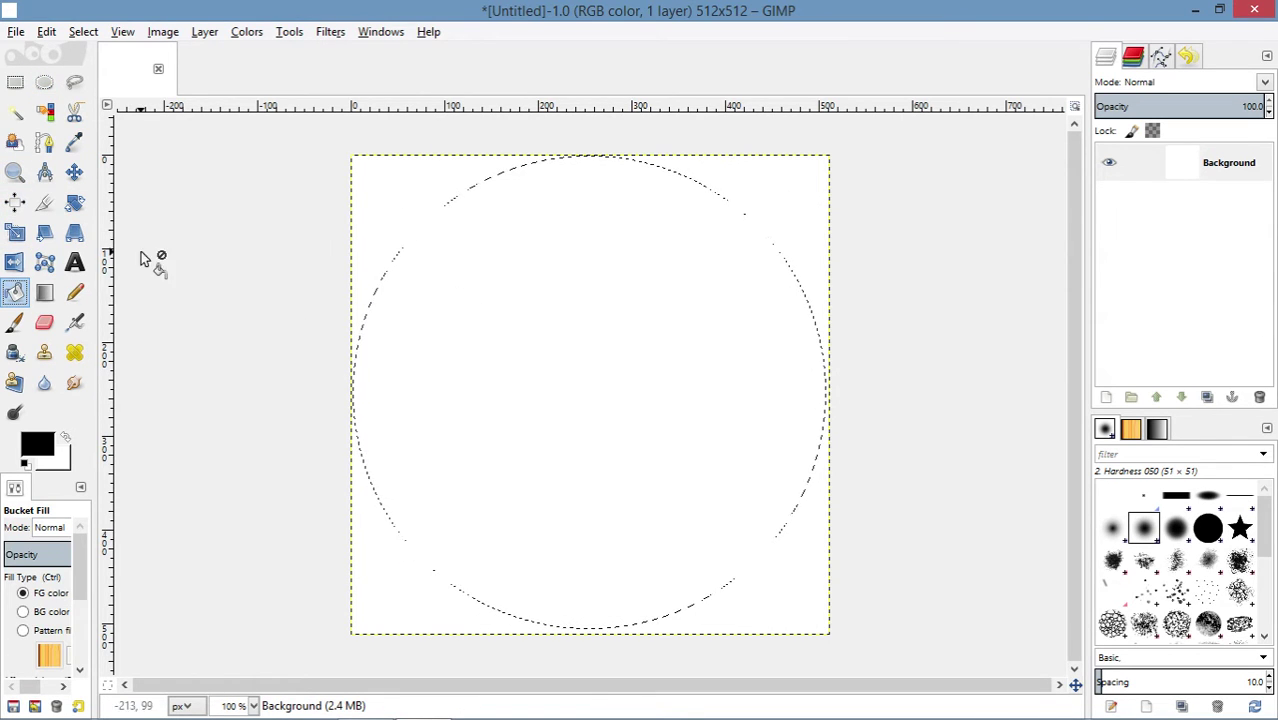
click(630, 347)
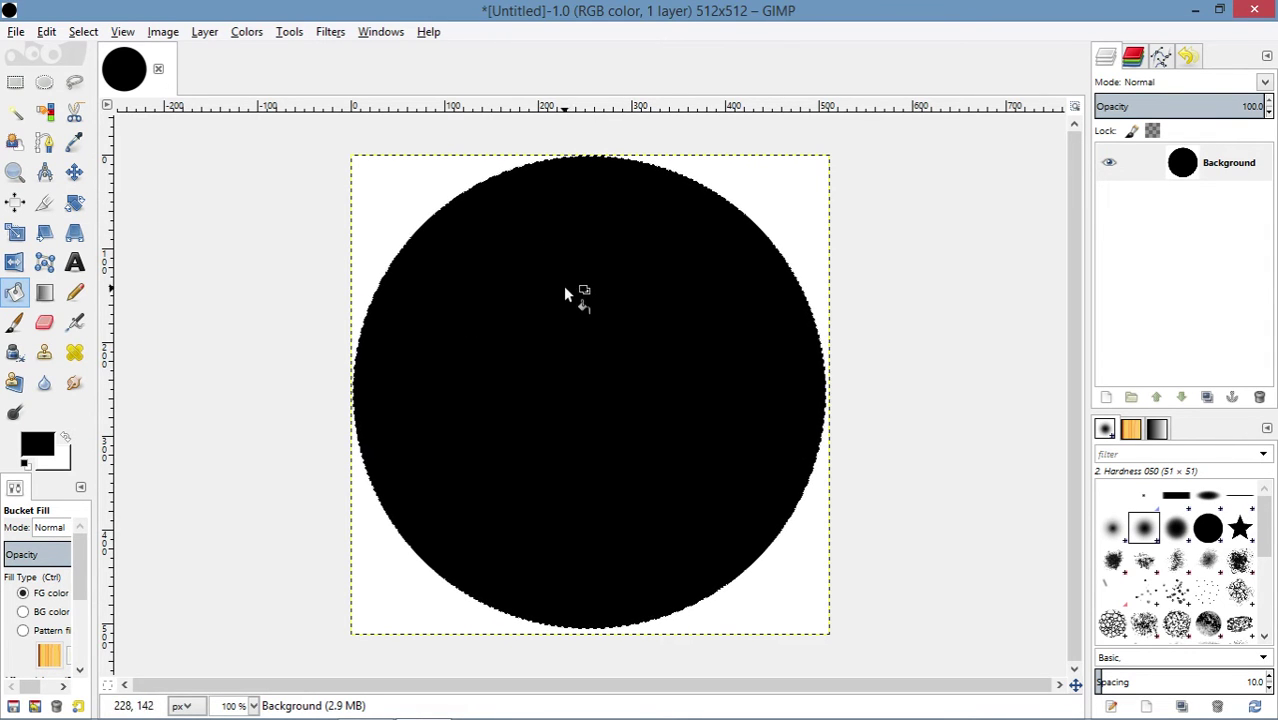
Step: Select a slightly smaller ellipse inside the black circle, stretched to the image bottom
click(44, 82)
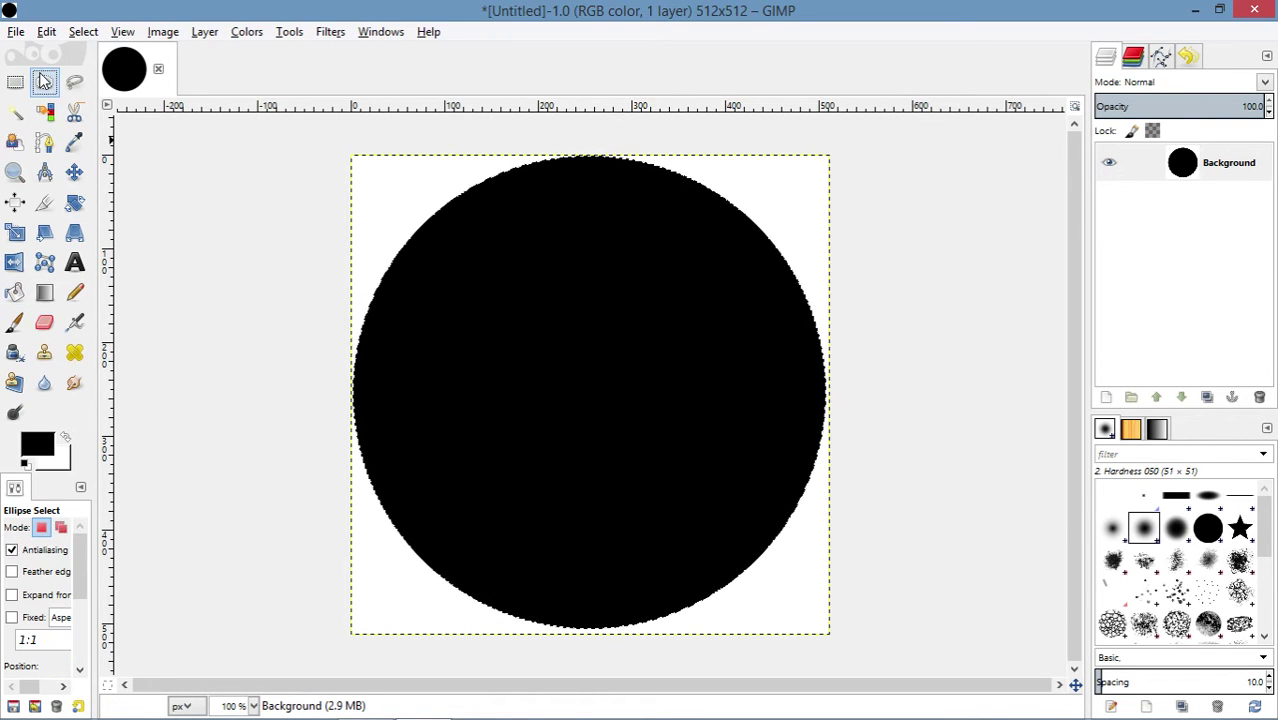
drag(512, 189, 781, 596)
drag(760, 413, 790, 414)
drag(538, 398, 383, 424)
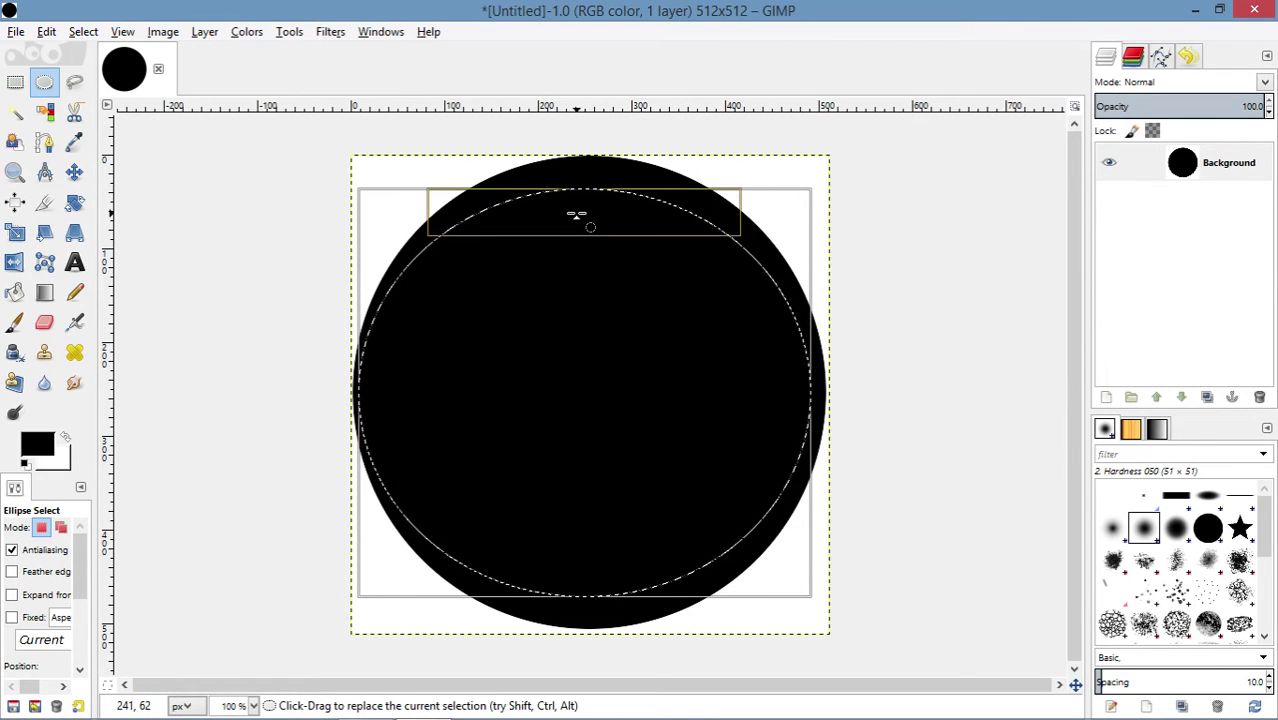
drag(579, 214, 584, 188)
drag(609, 570, 606, 608)
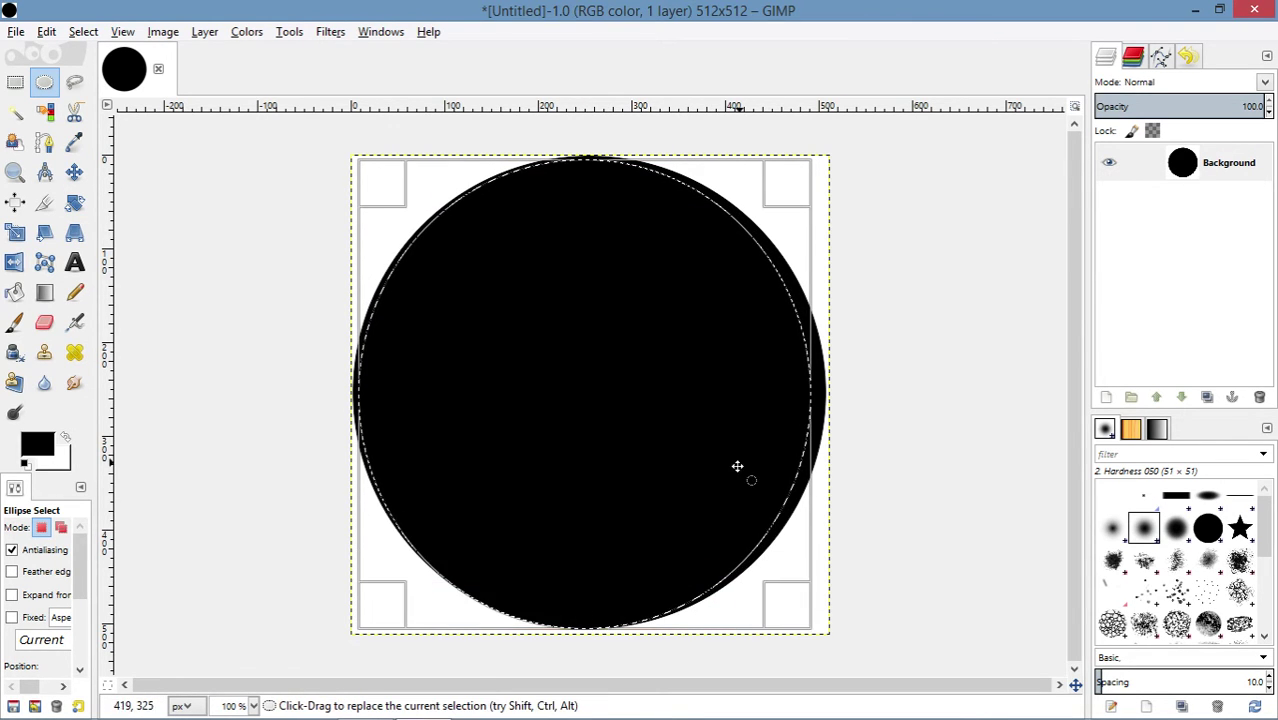
drag(785, 400, 796, 434)
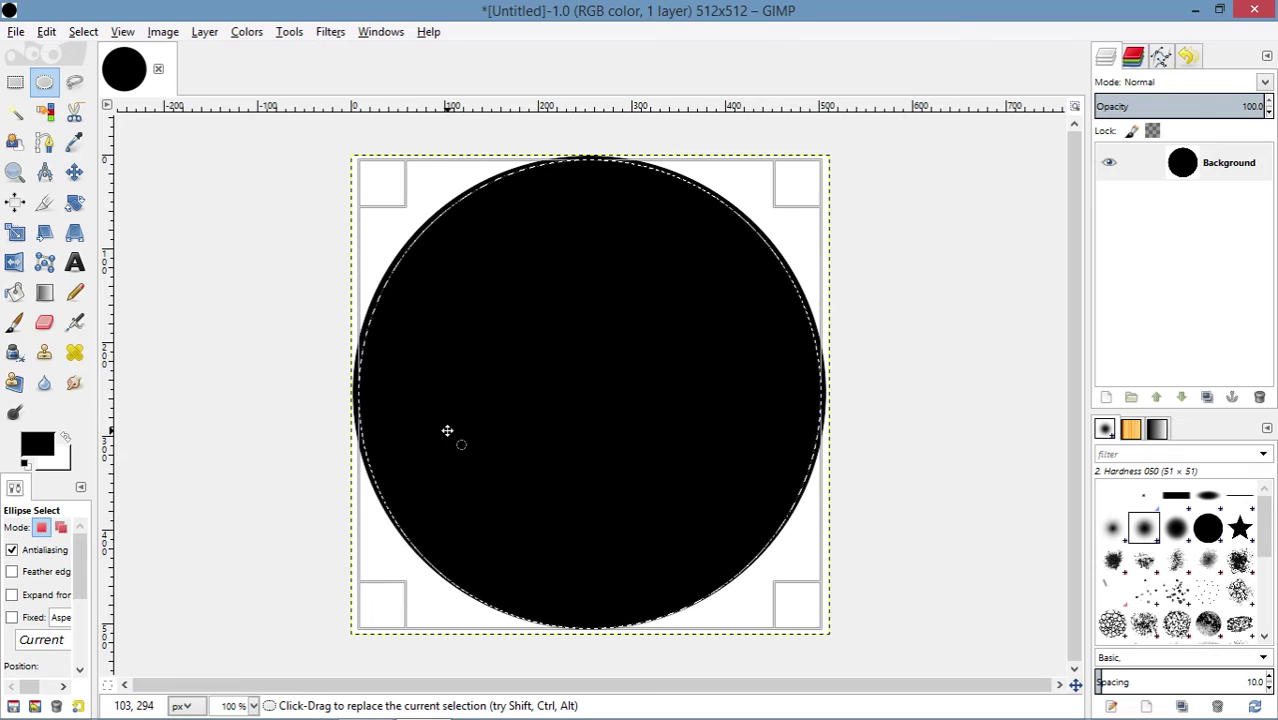
Step: Clear the inner ellipse to white after raising its bottom edge, leaving a thin ring
key(Delete)
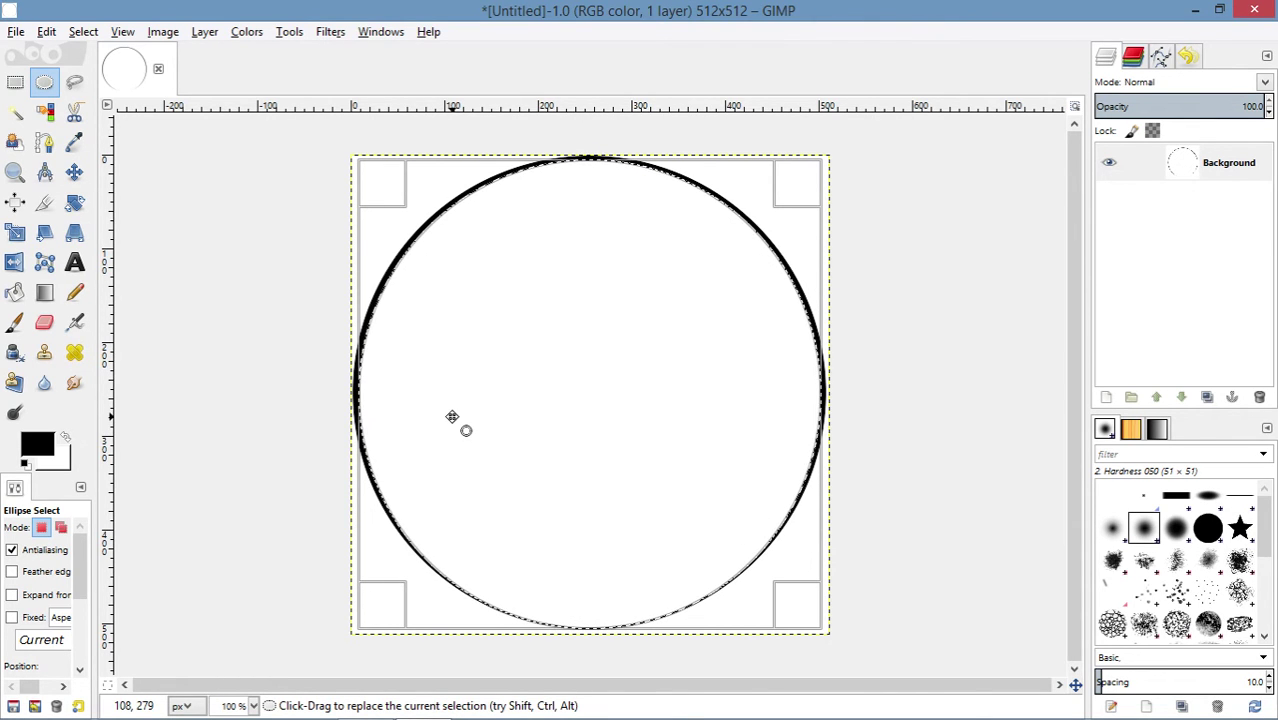
key(ctrl+z)
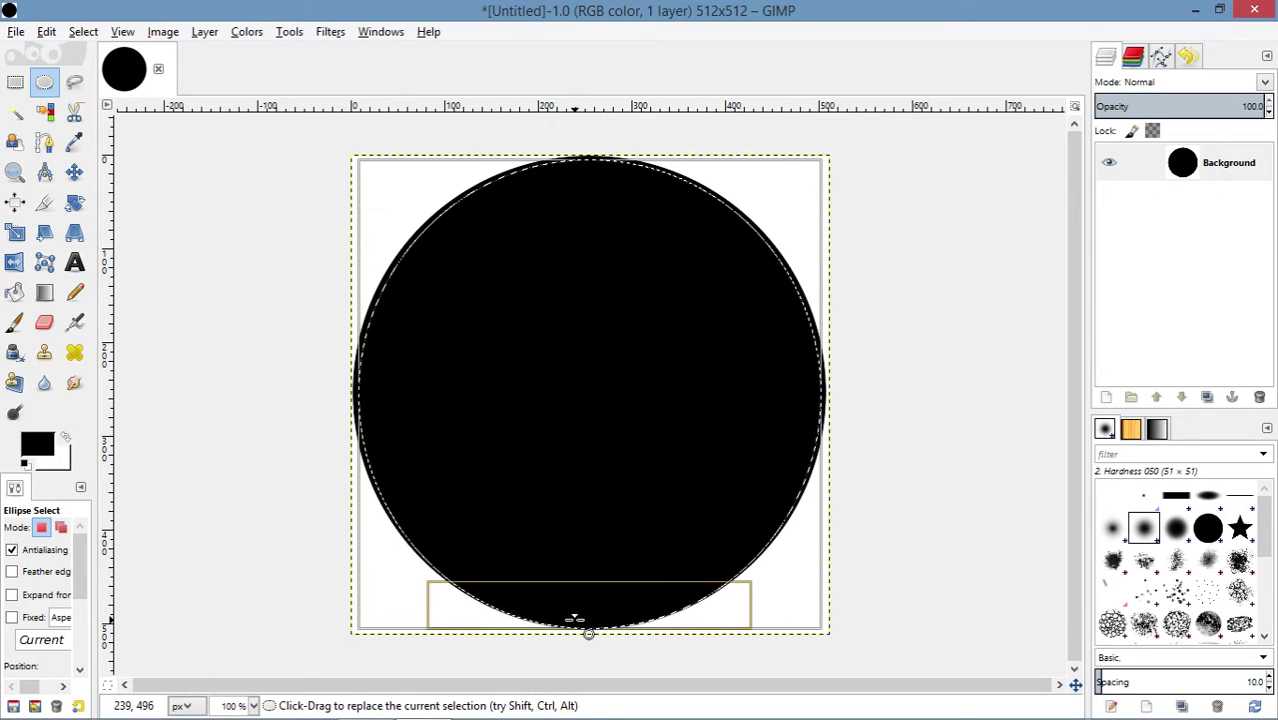
drag(589, 633, 593, 622)
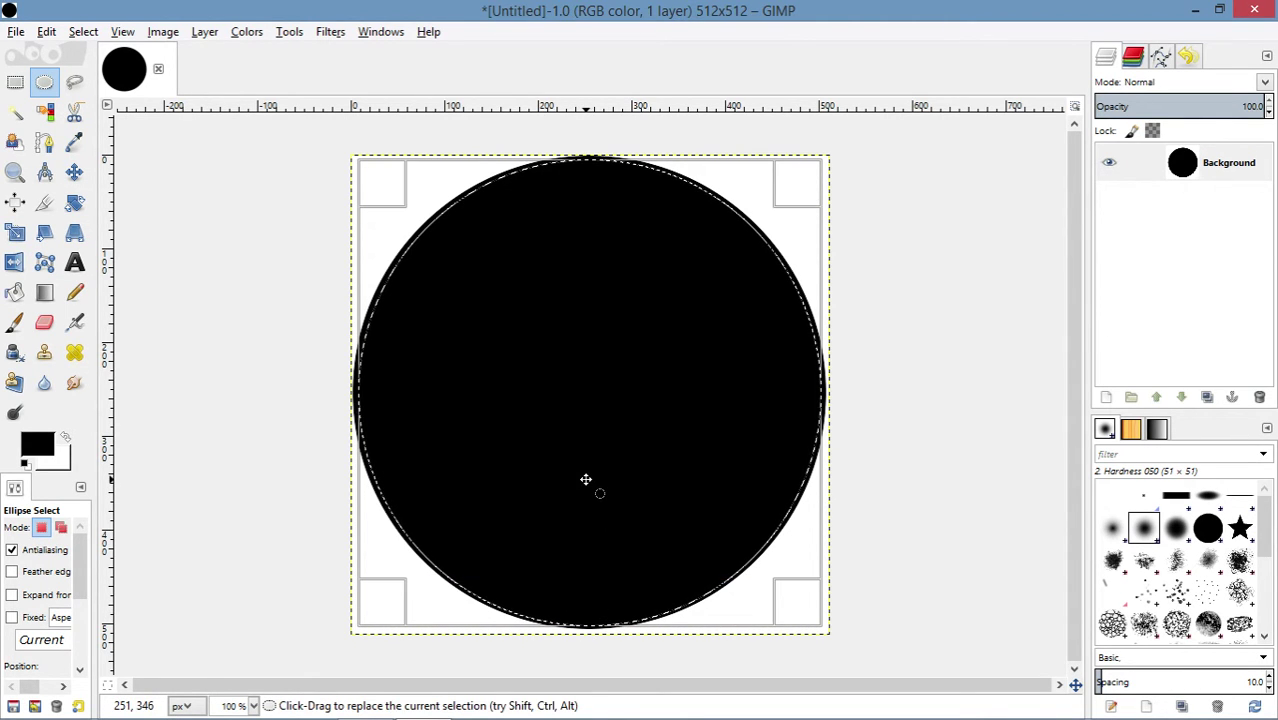
key(Delete)
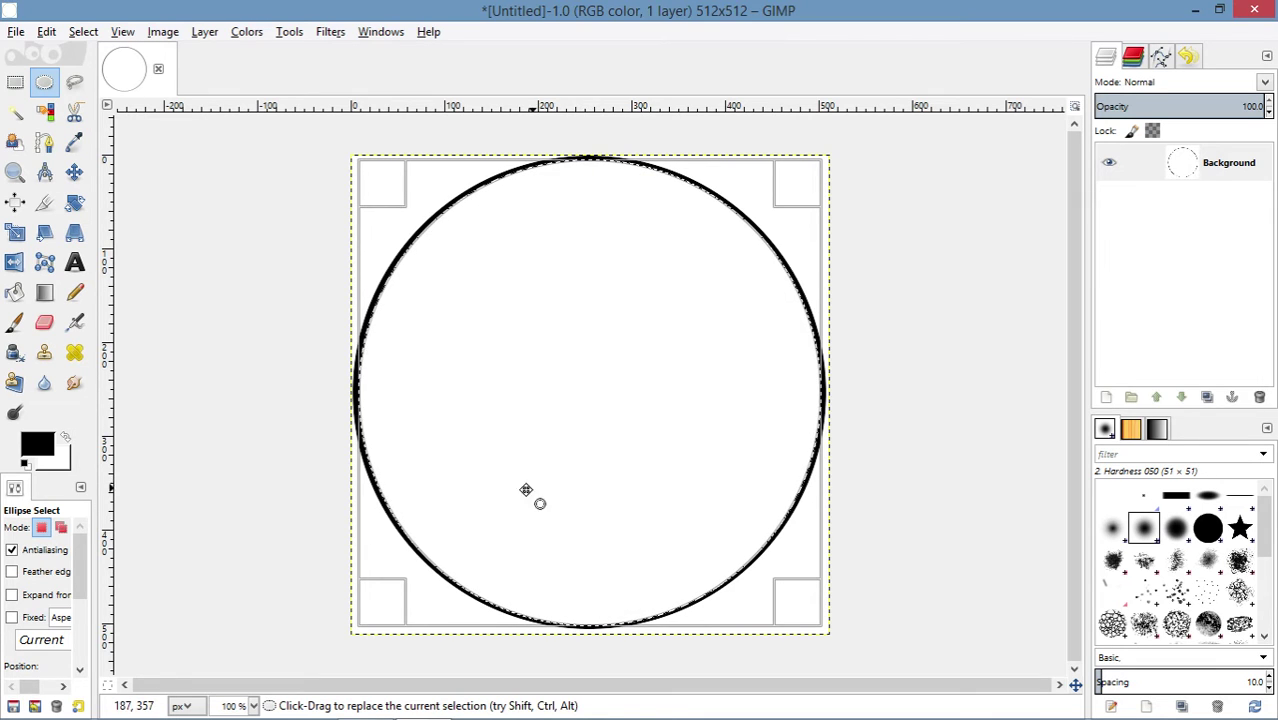
Step: Add an alpha channel to the Background layer
click(210, 33)
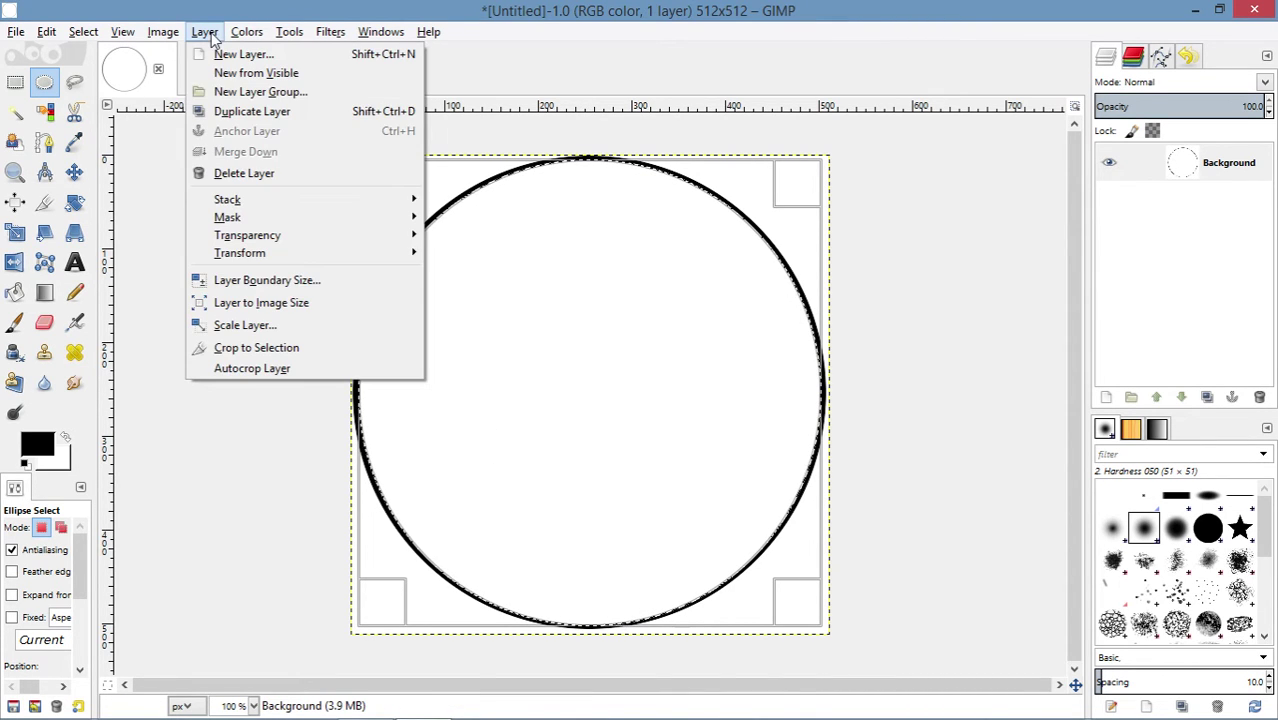
mouse_move(330, 236)
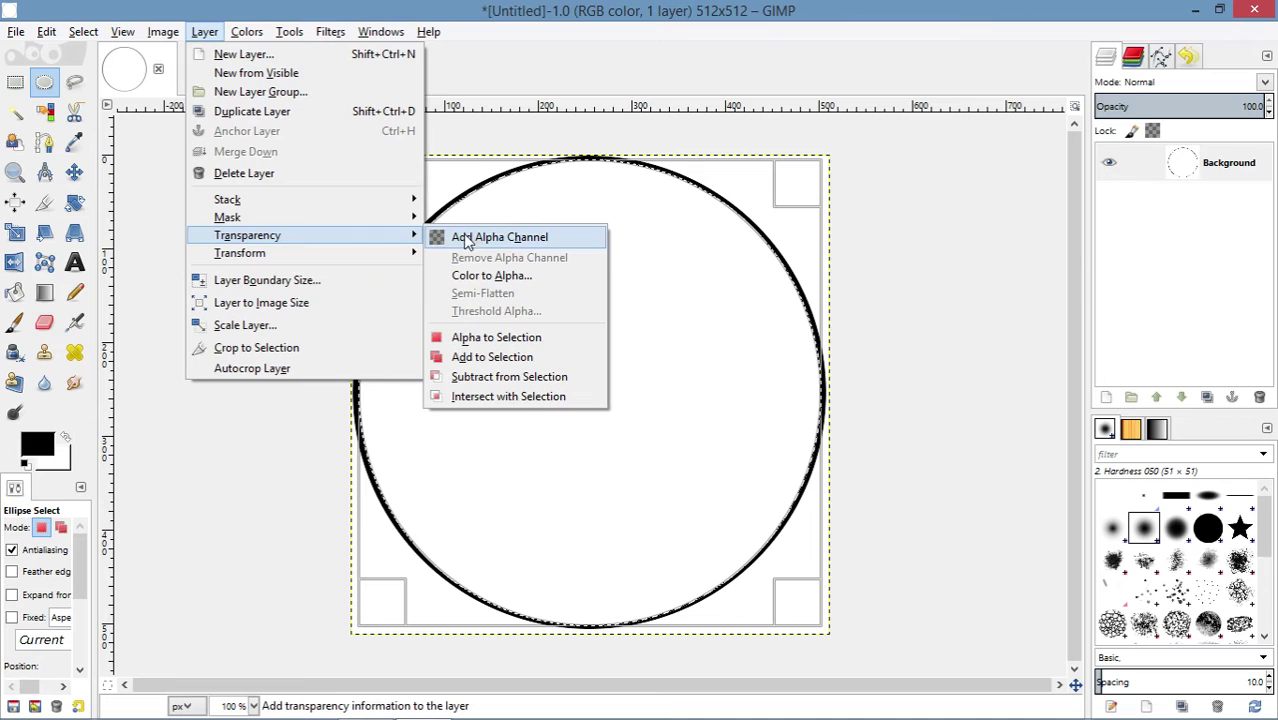
click(507, 240)
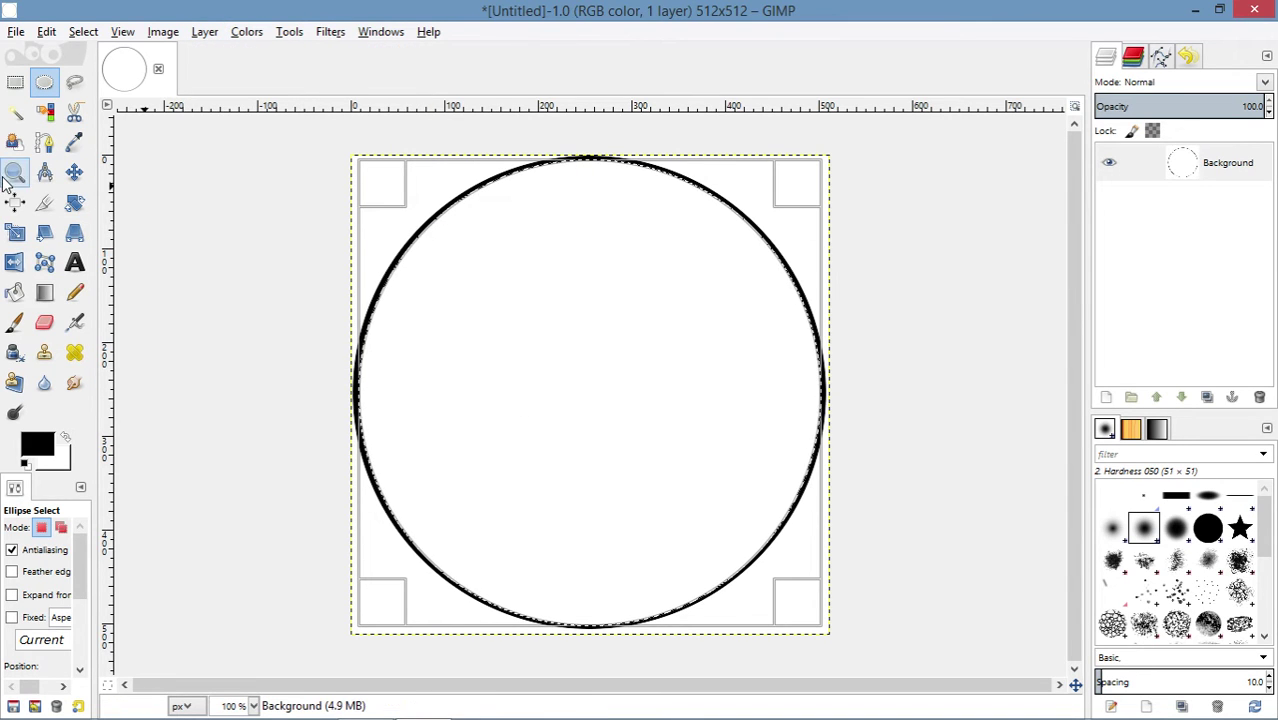
Step: Clear the white inside and outside the ring to transparency using Fuzzy Select
click(14, 111)
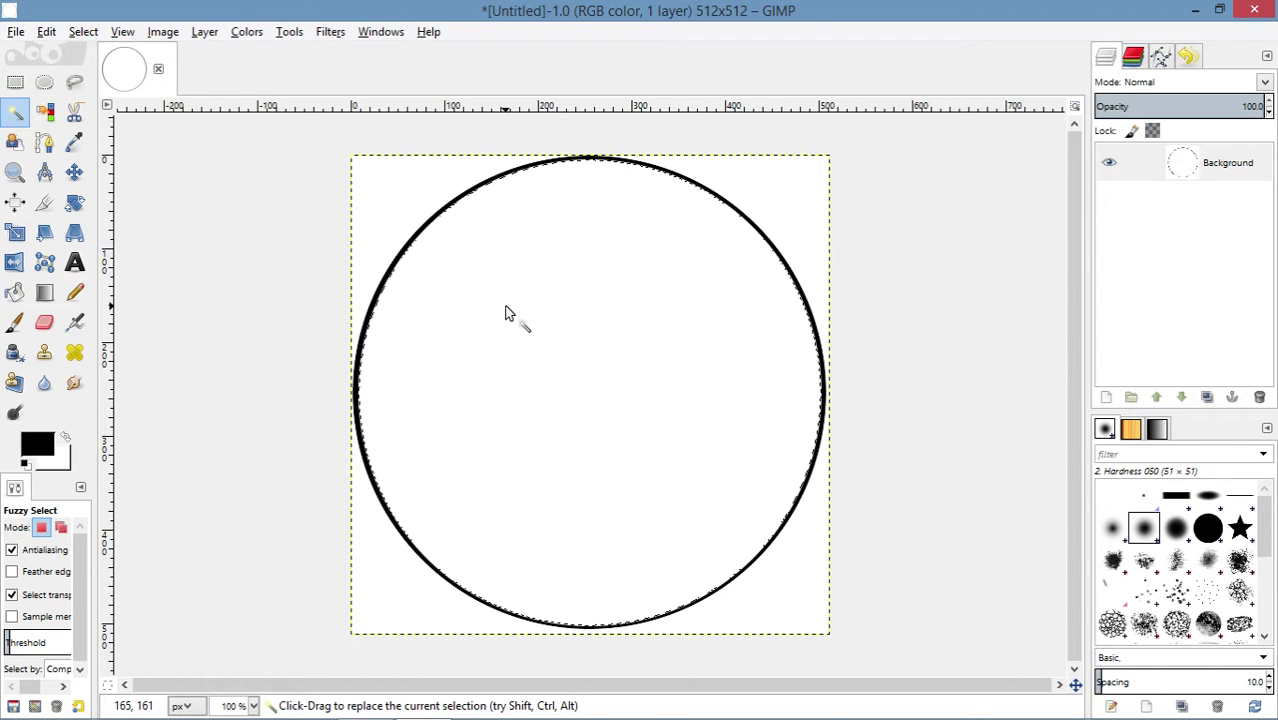
key(Delete)
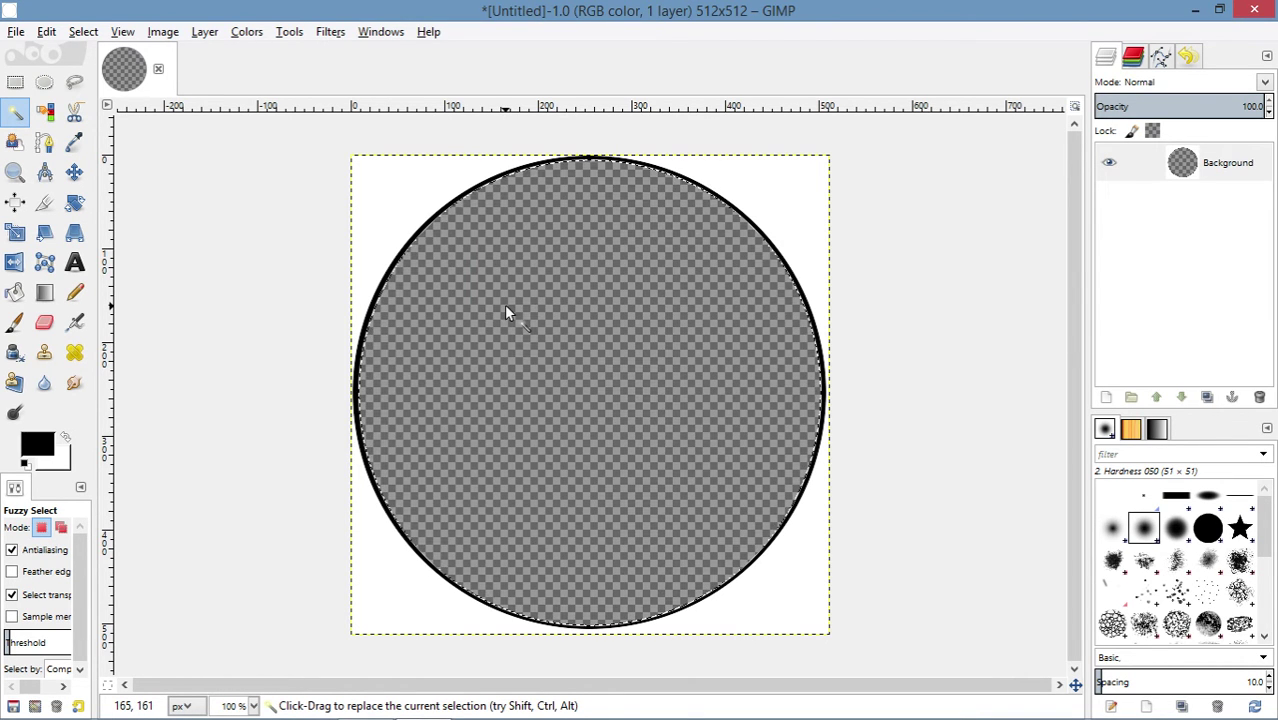
click(405, 195)
key(Delete)
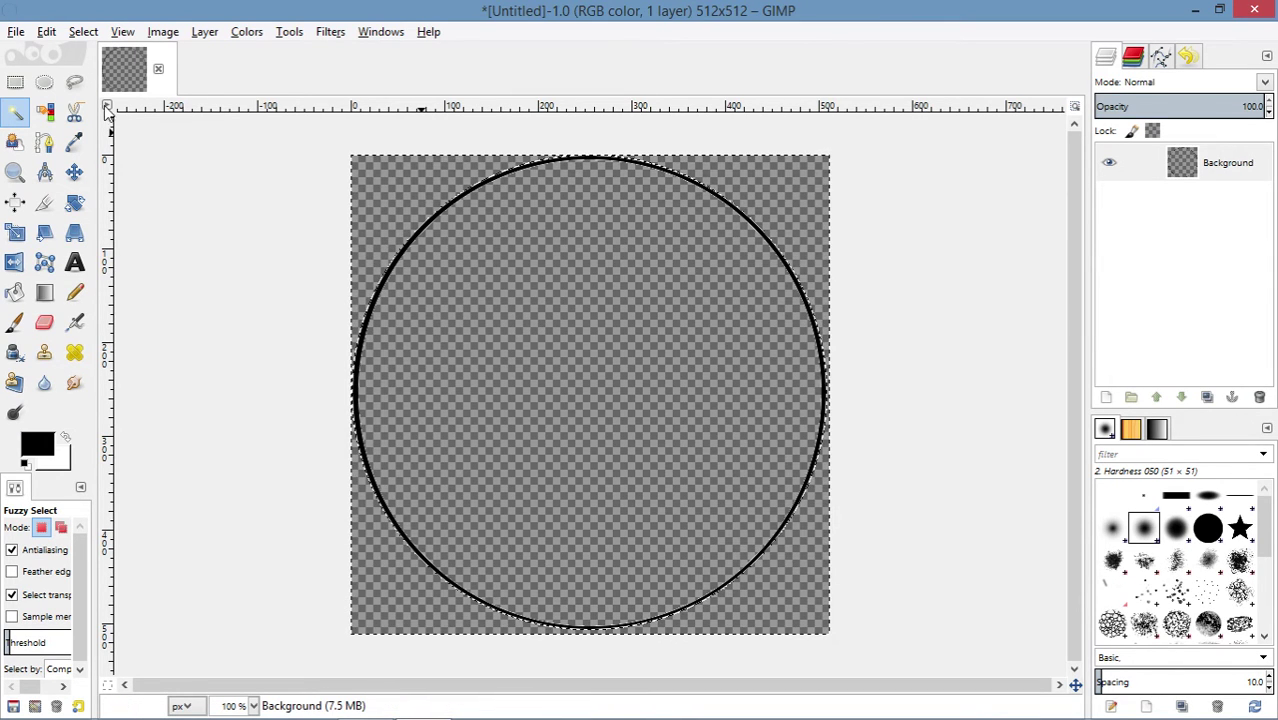
click(15, 31)
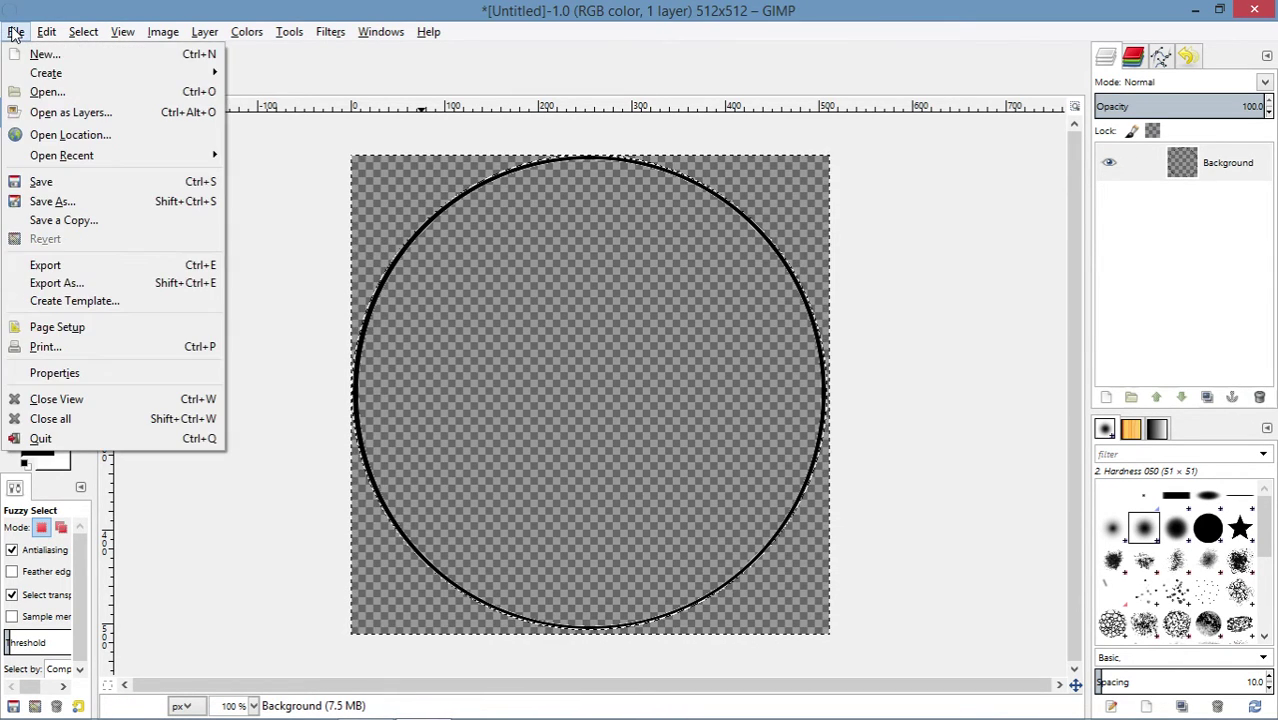
Step: Export to the Unity Projects > Project - Hangman Game > Textures folder
click(100, 270)
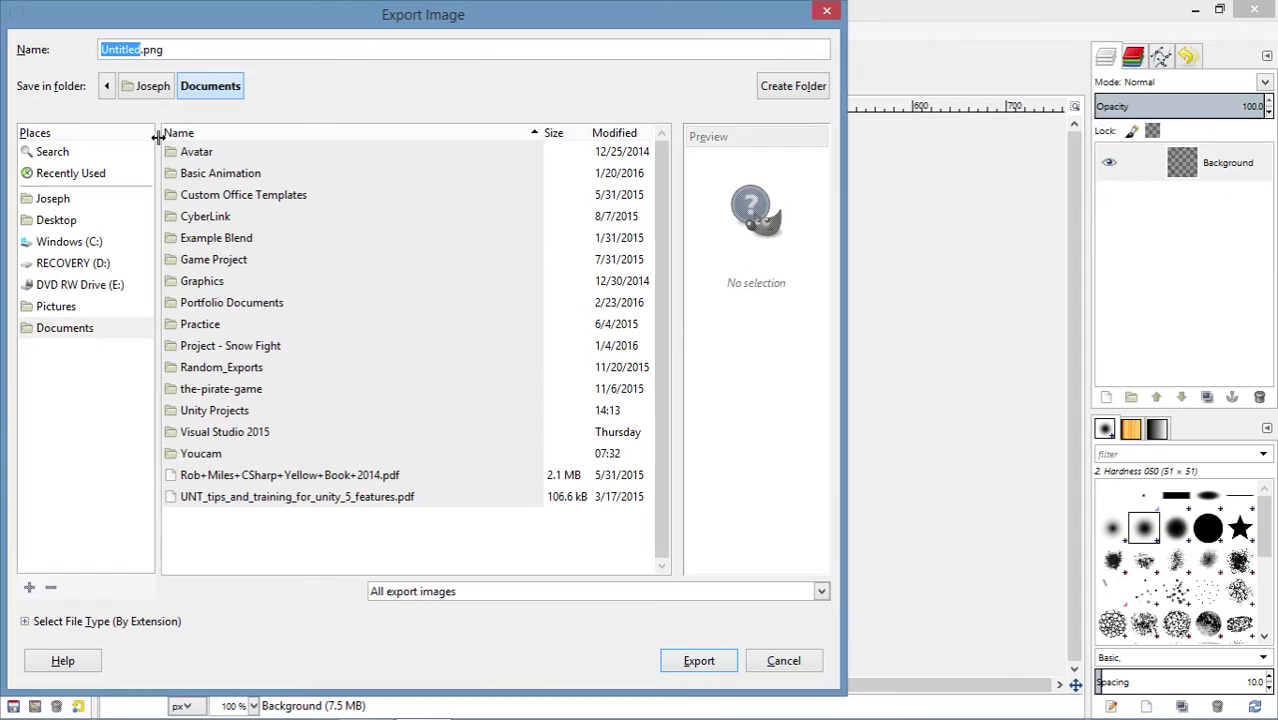
click(210, 411)
double_click(210, 411)
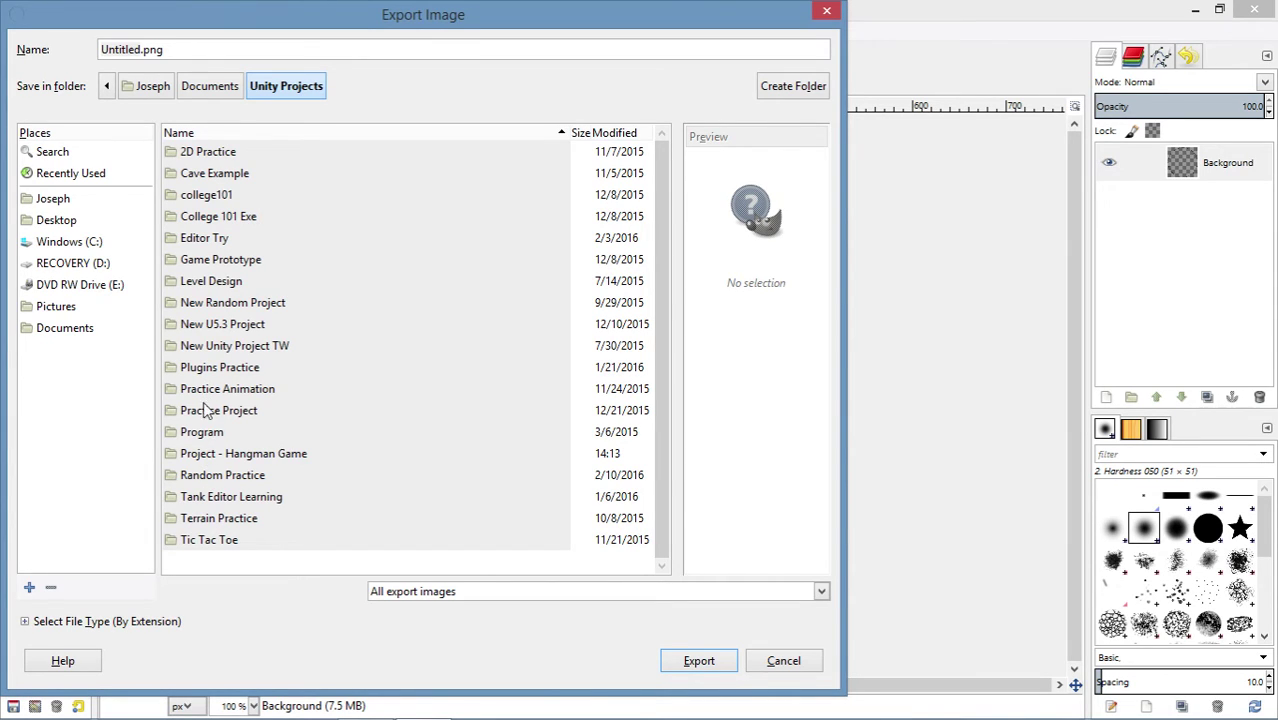
double_click(211, 449)
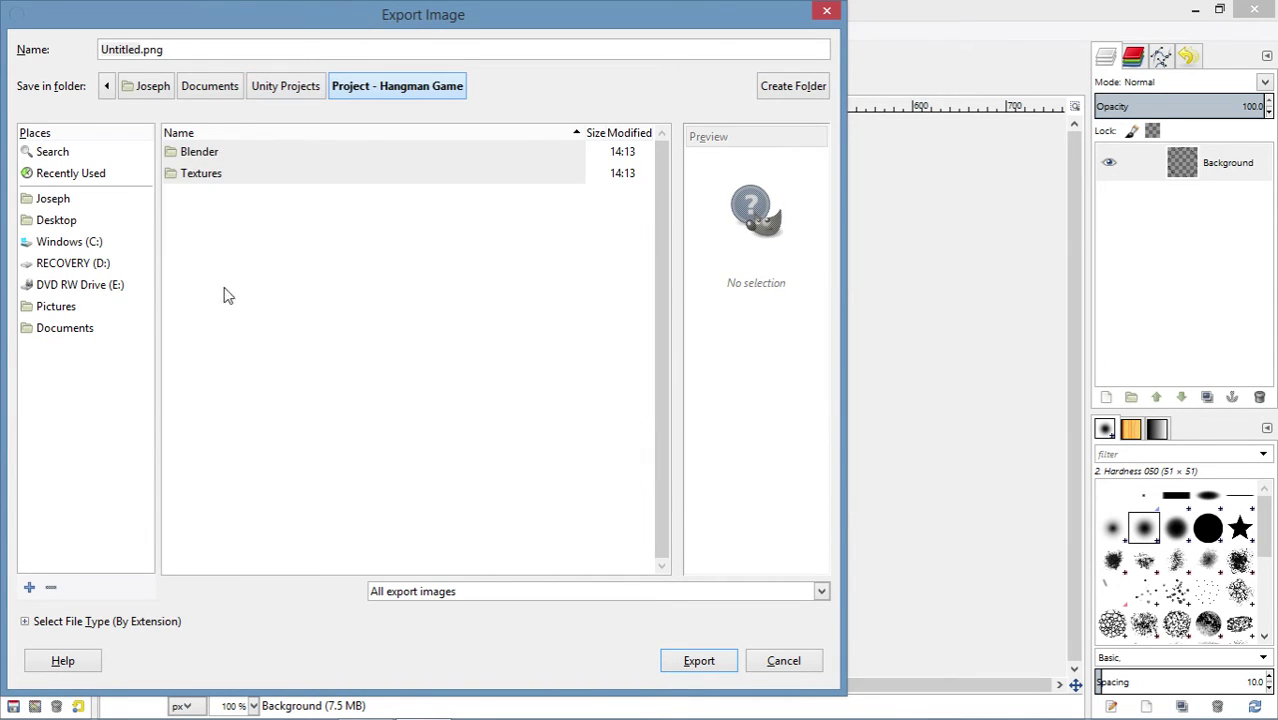
double_click(225, 175)
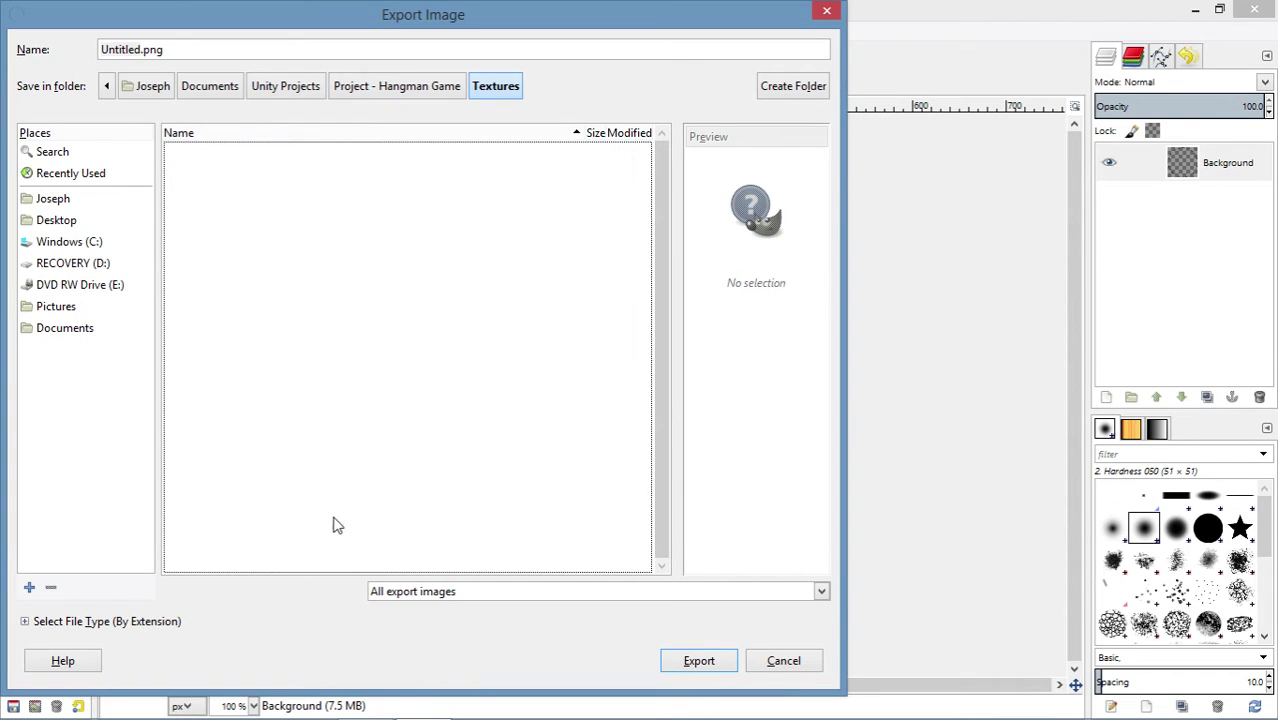
Step: Save as HangmanHead.png without background colour or creation time
double_click(143, 55)
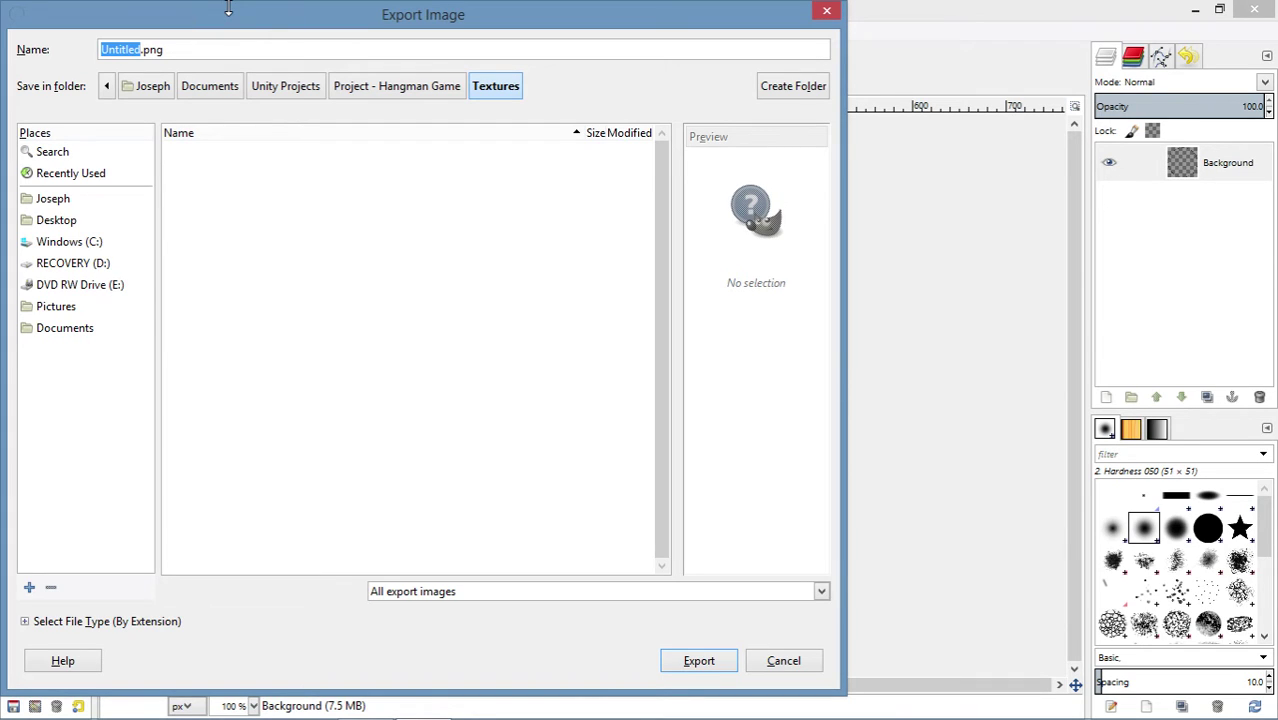
text(HangmanHea)
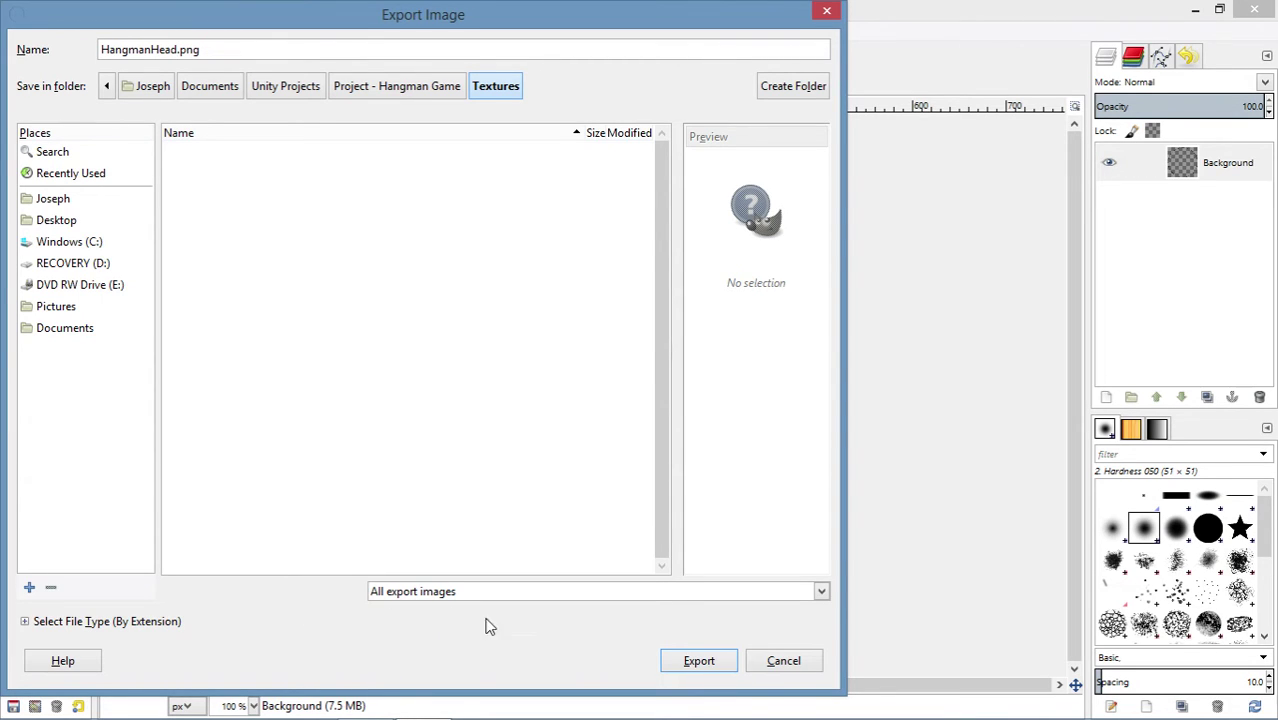
click(731, 666)
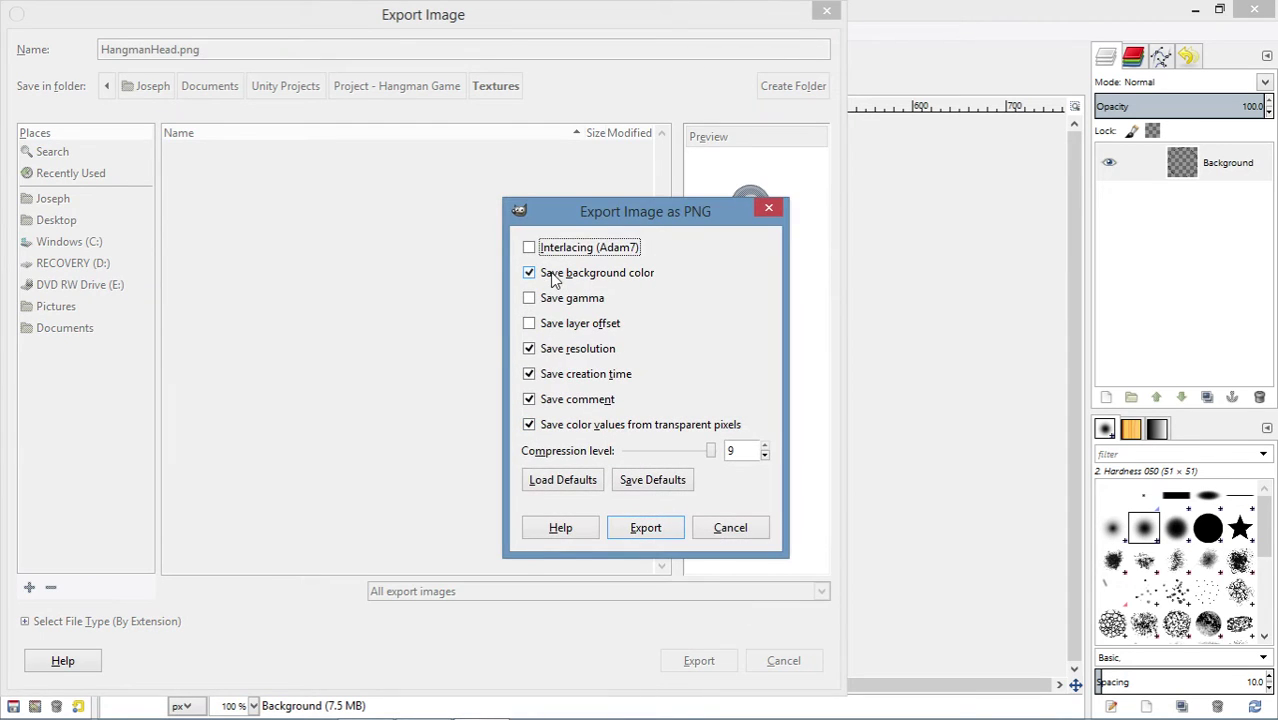
click(530, 274)
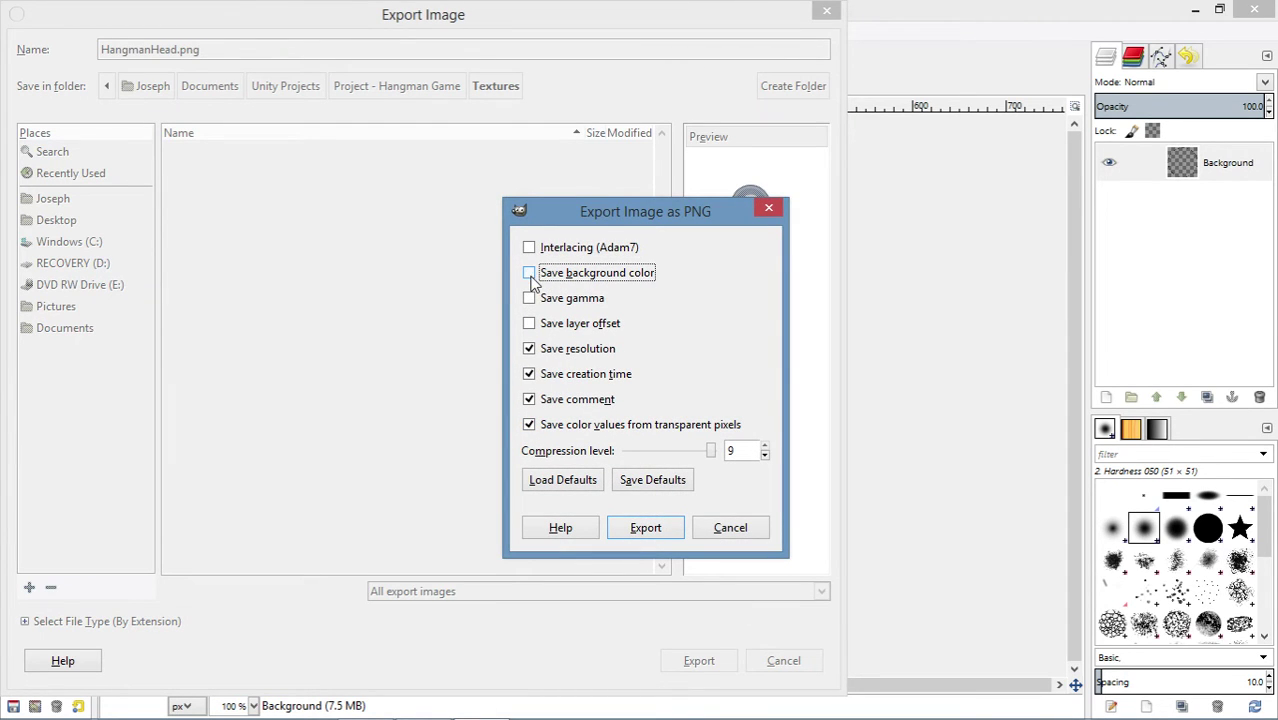
click(530, 374)
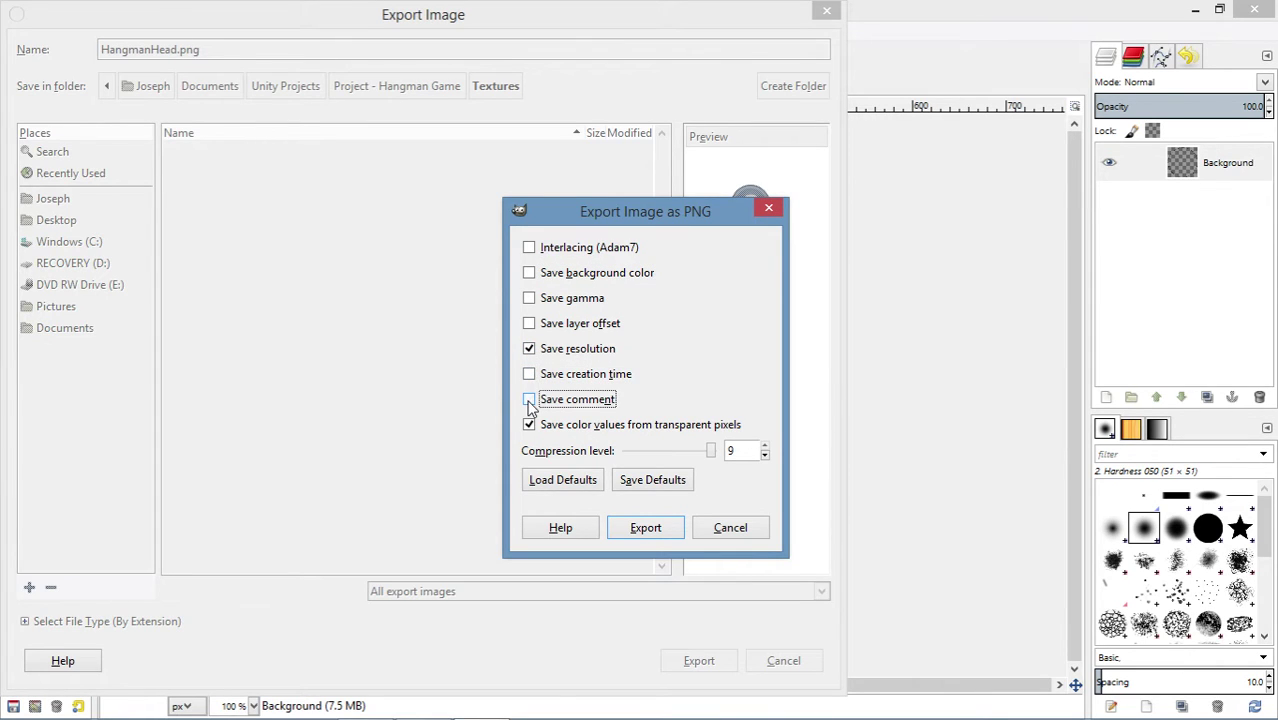
click(632, 527)
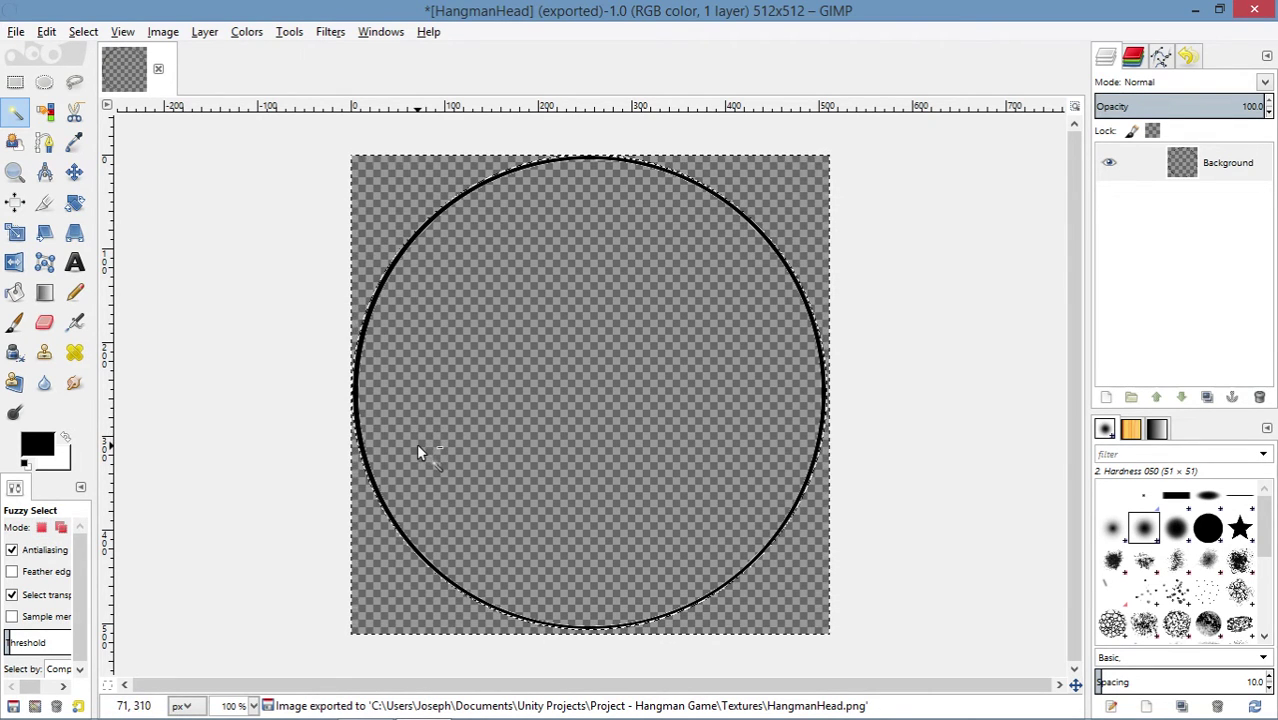
Step: Create another blank 512×512 image and select a full-height strip in its middle
key(ctrl+n)
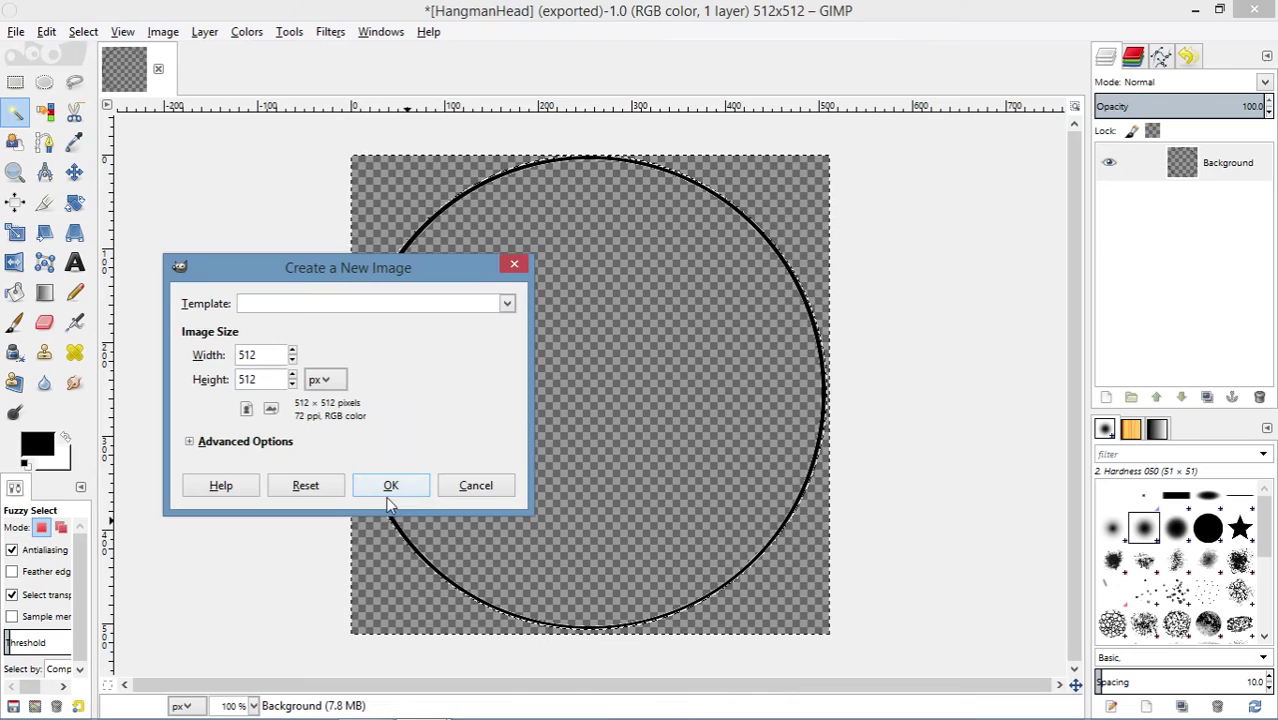
click(394, 488)
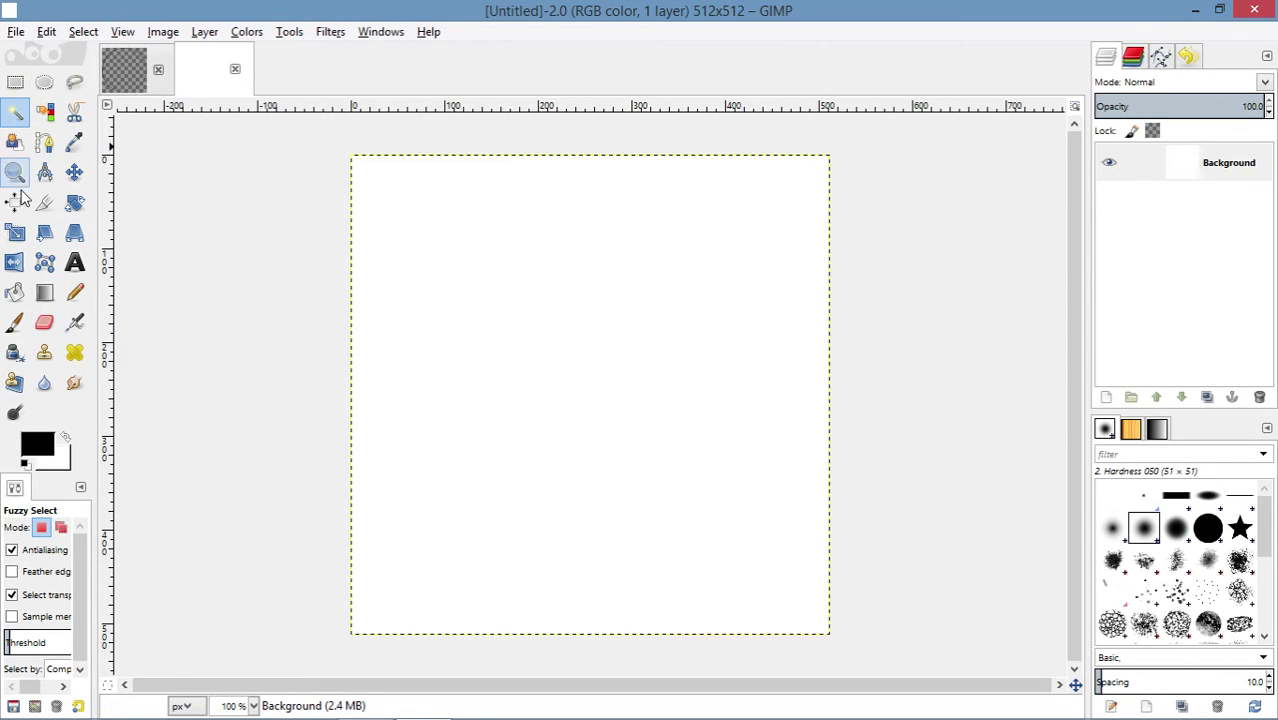
click(16, 83)
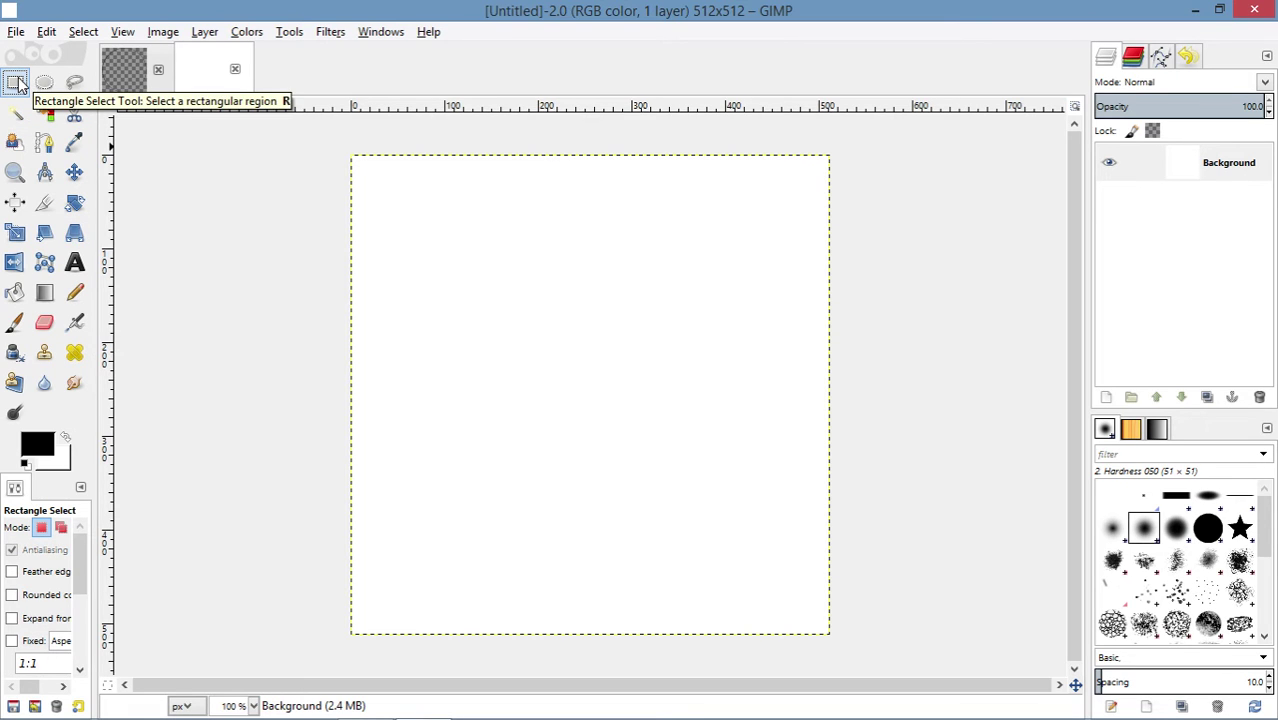
drag(565, 156, 676, 631)
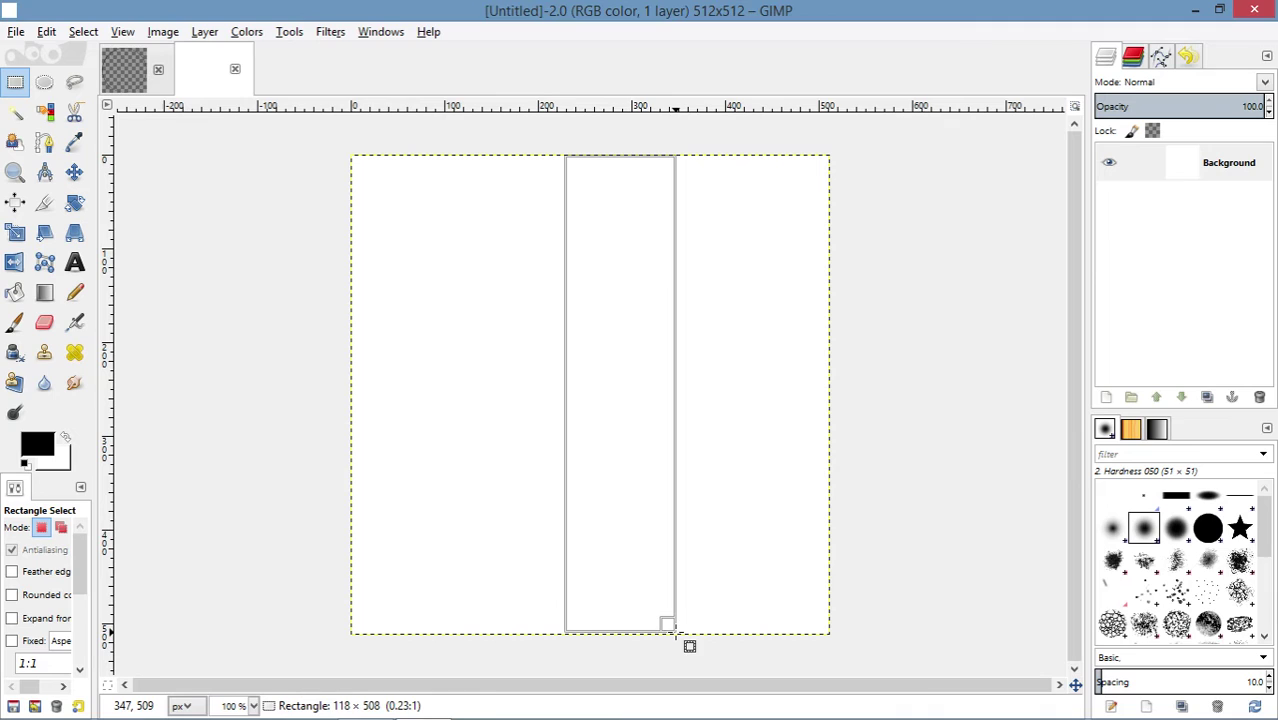
Step: Narrow and fine-tune the strip selection into a thin vertical band
drag(654, 295, 555, 316)
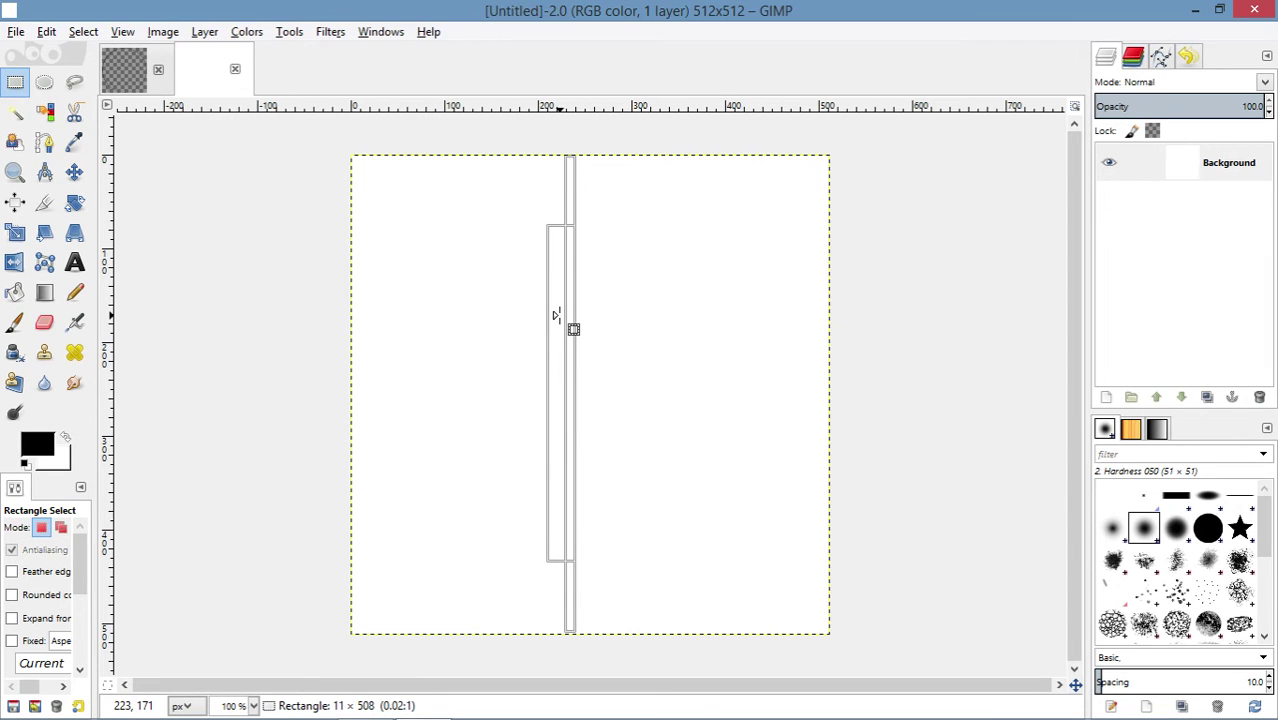
drag(556, 316, 556, 320)
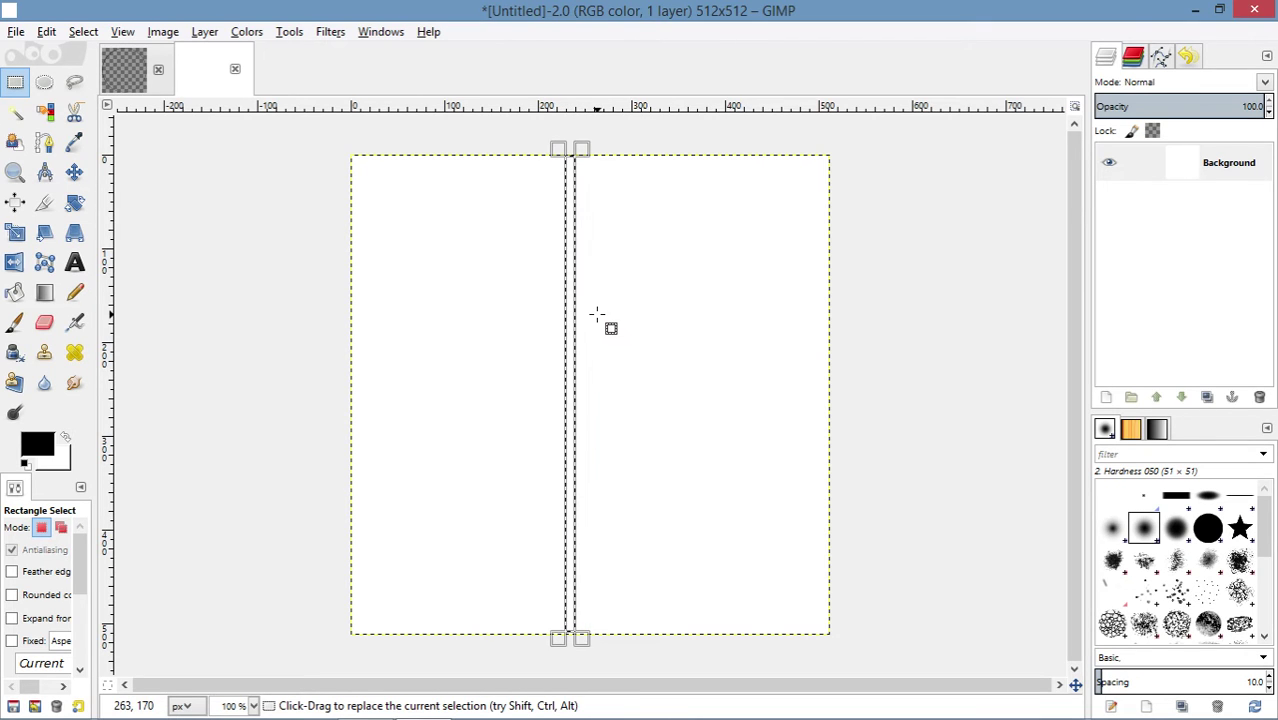
drag(579, 330, 567, 381)
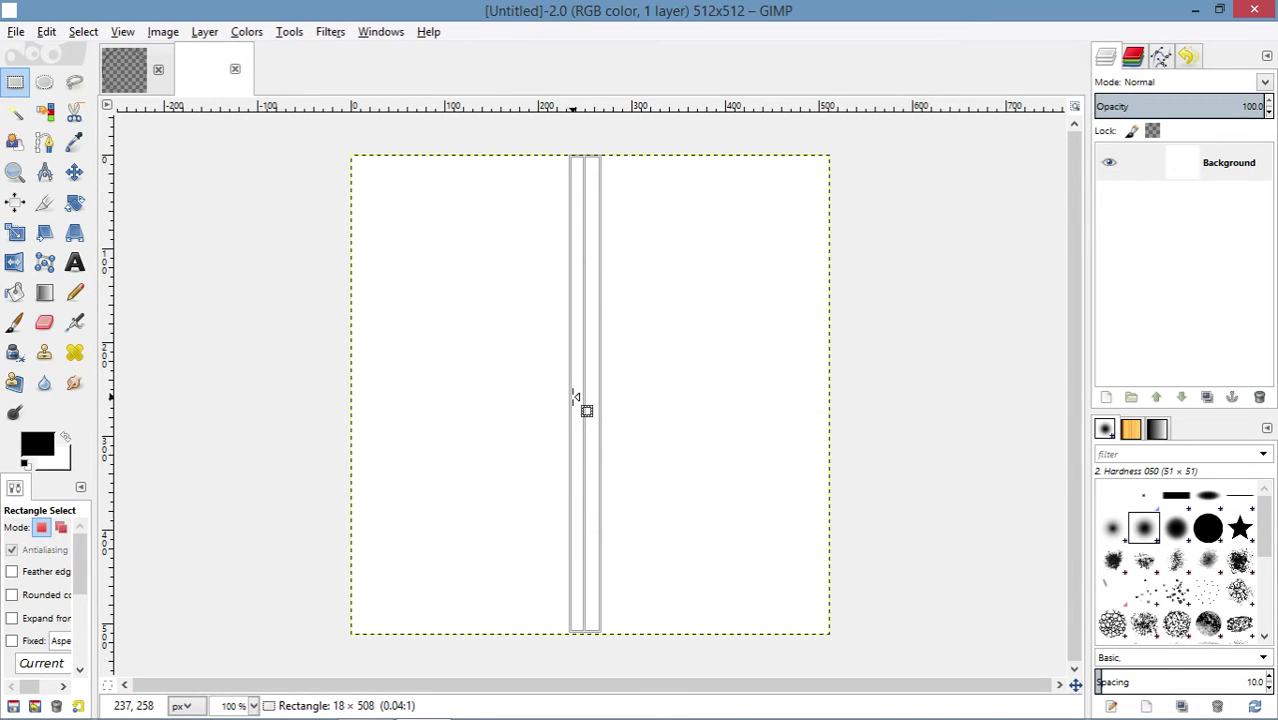
drag(576, 397, 586, 430)
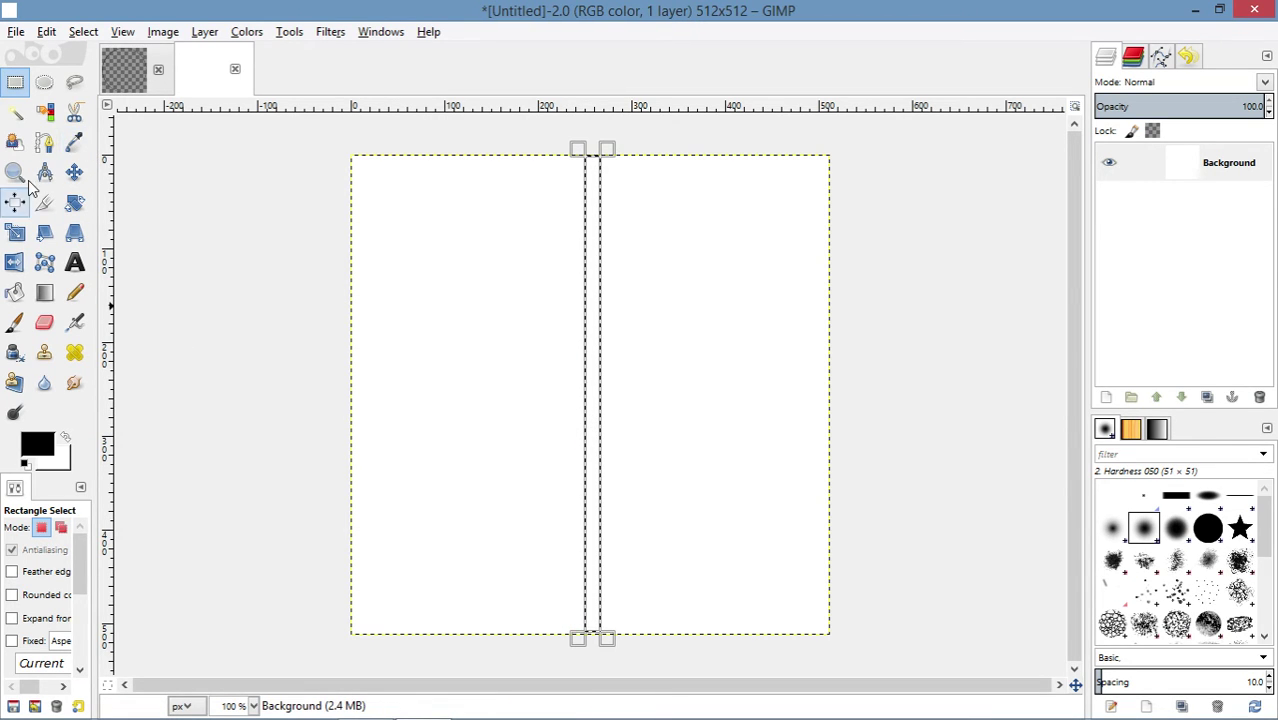
Step: Fill the strip selection black and add an alpha channel to the layer
click(15, 293)
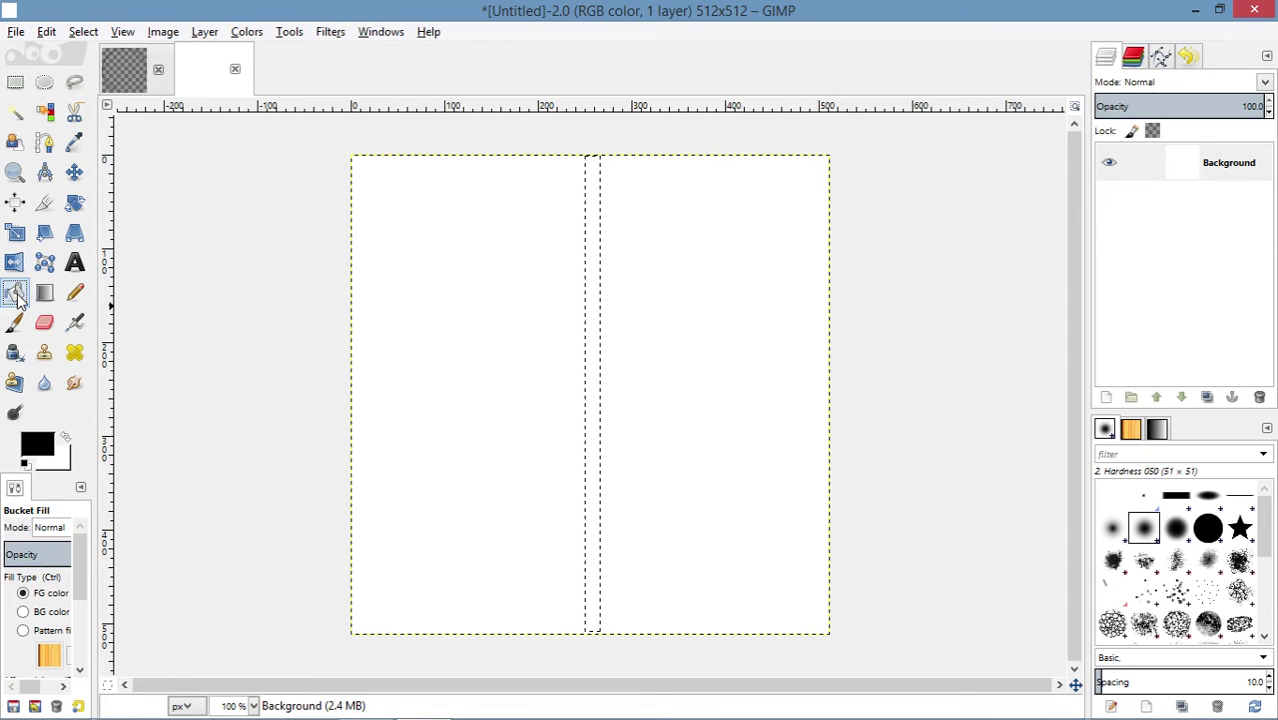
click(592, 208)
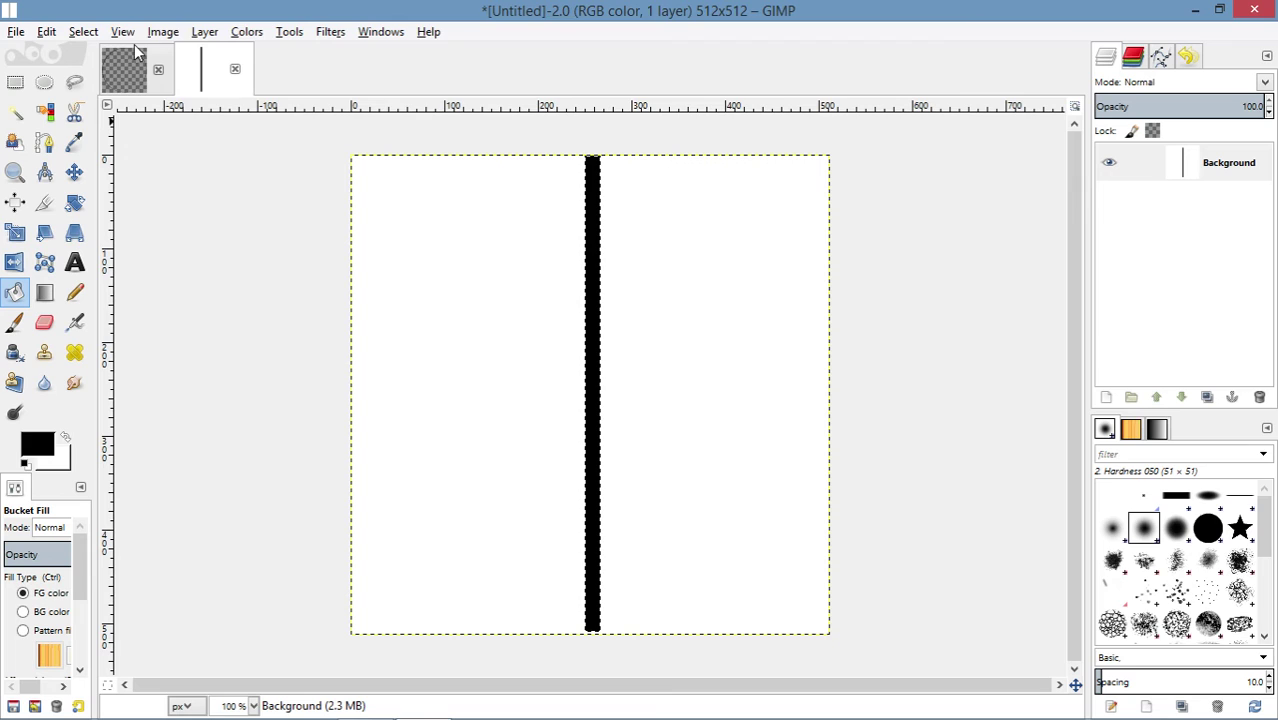
click(208, 32)
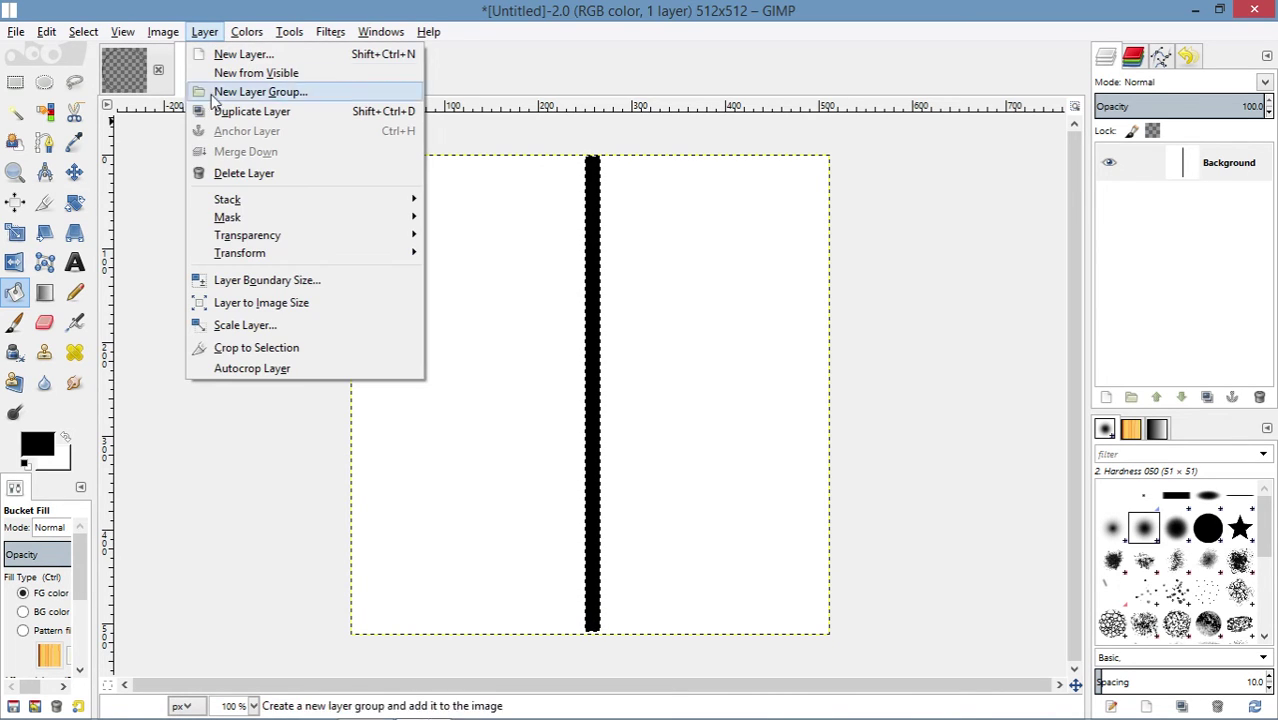
mouse_move(245, 237)
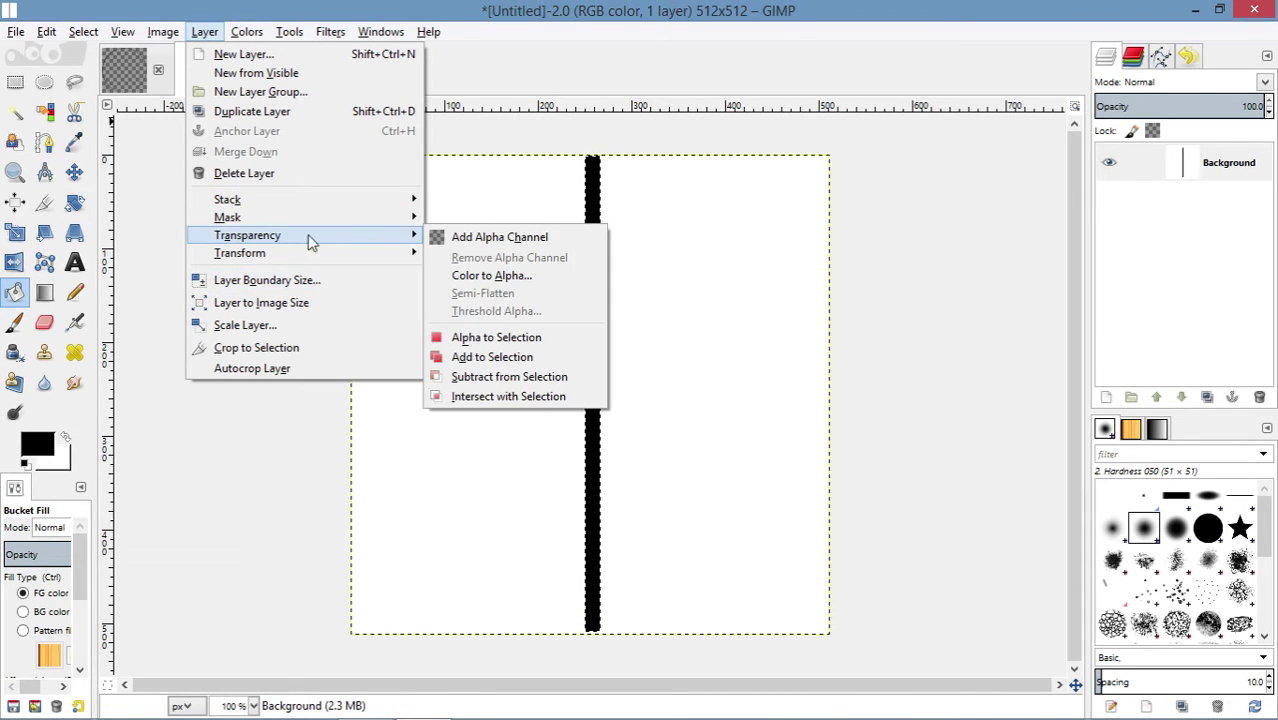
click(465, 236)
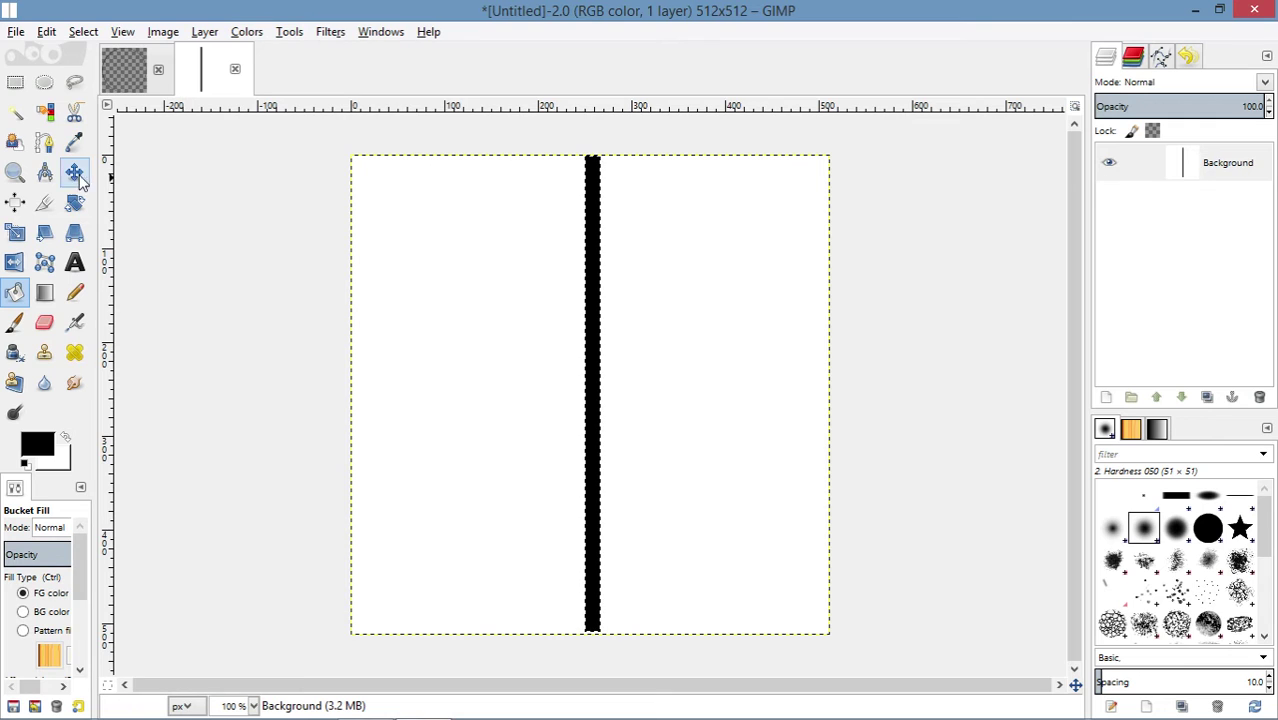
Step: Delete the white background around the bar, leaving transparency
click(15, 111)
click(402, 231)
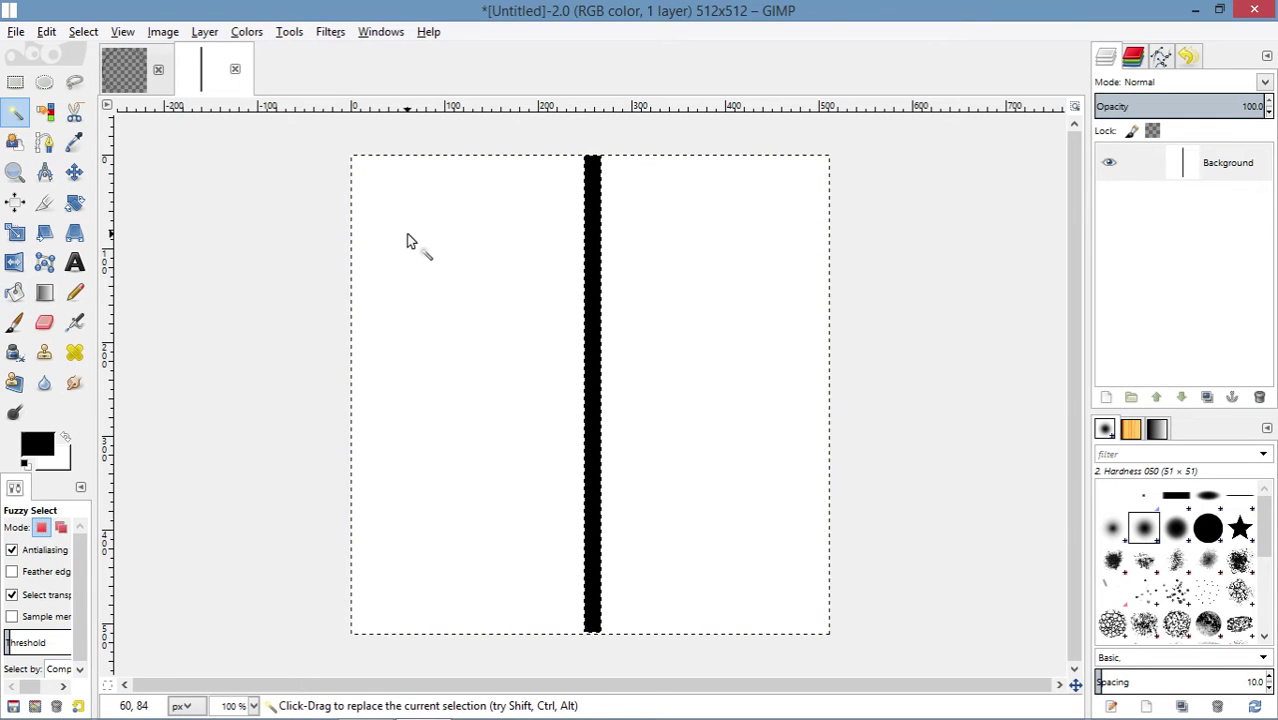
key(Delete)
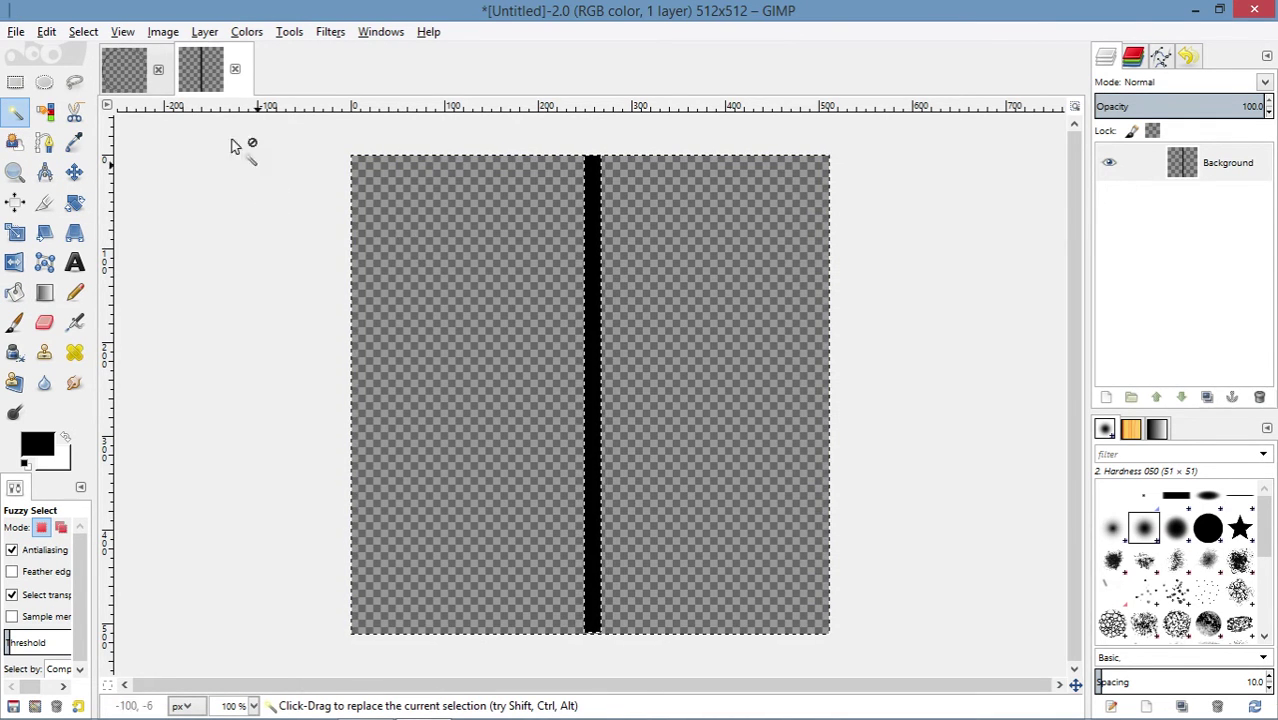
Step: Export the bar image as HangmanBody.png into Textures with the default PNG settings
click(15, 32)
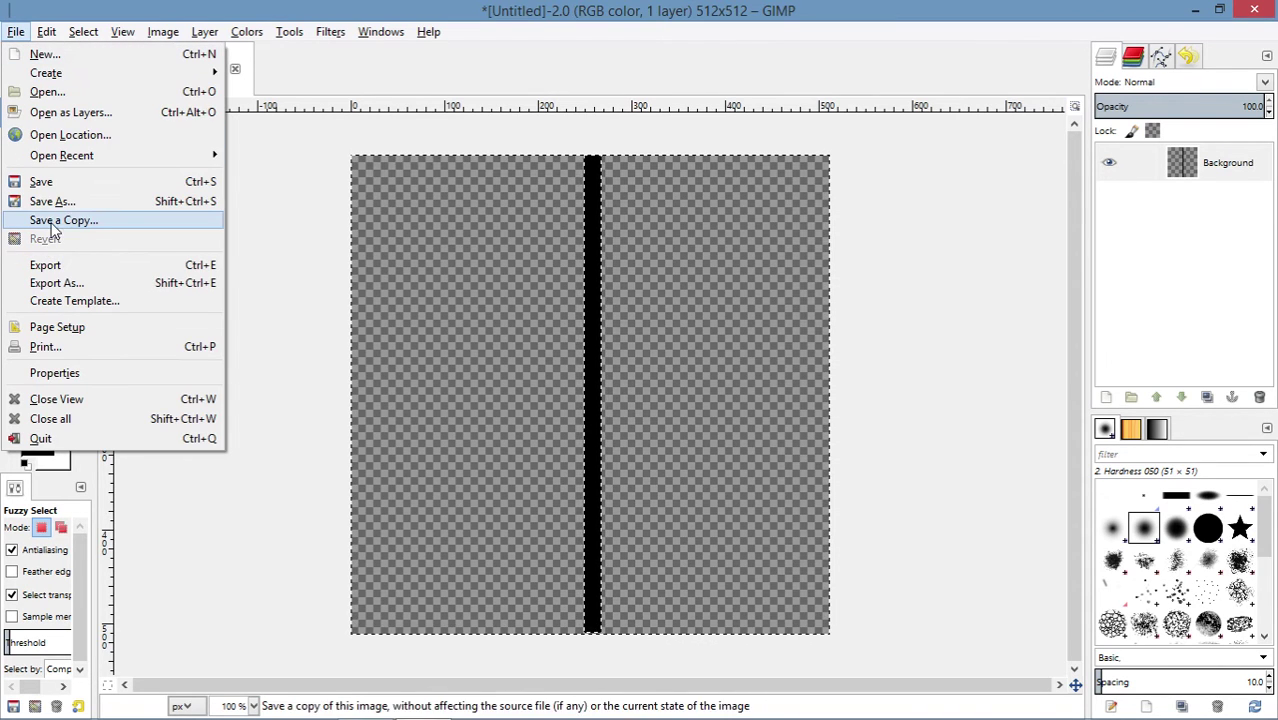
click(48, 267)
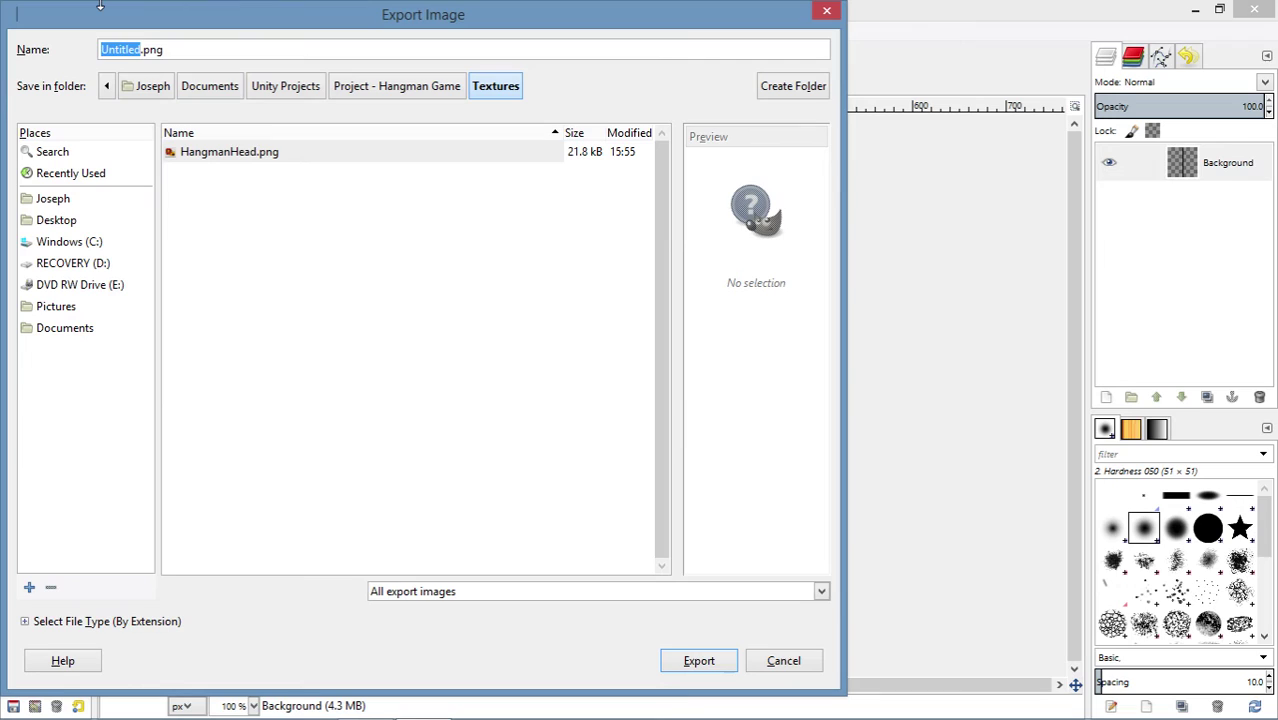
text(HangmanBody)
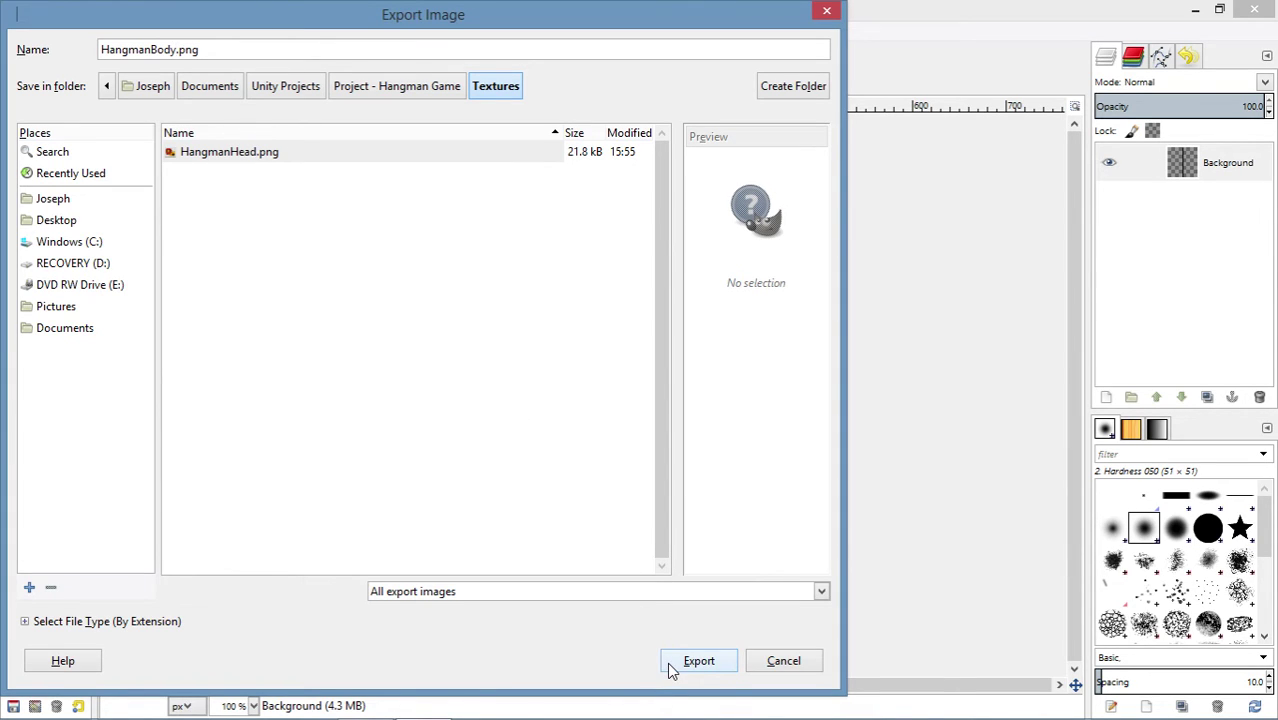
click(698, 661)
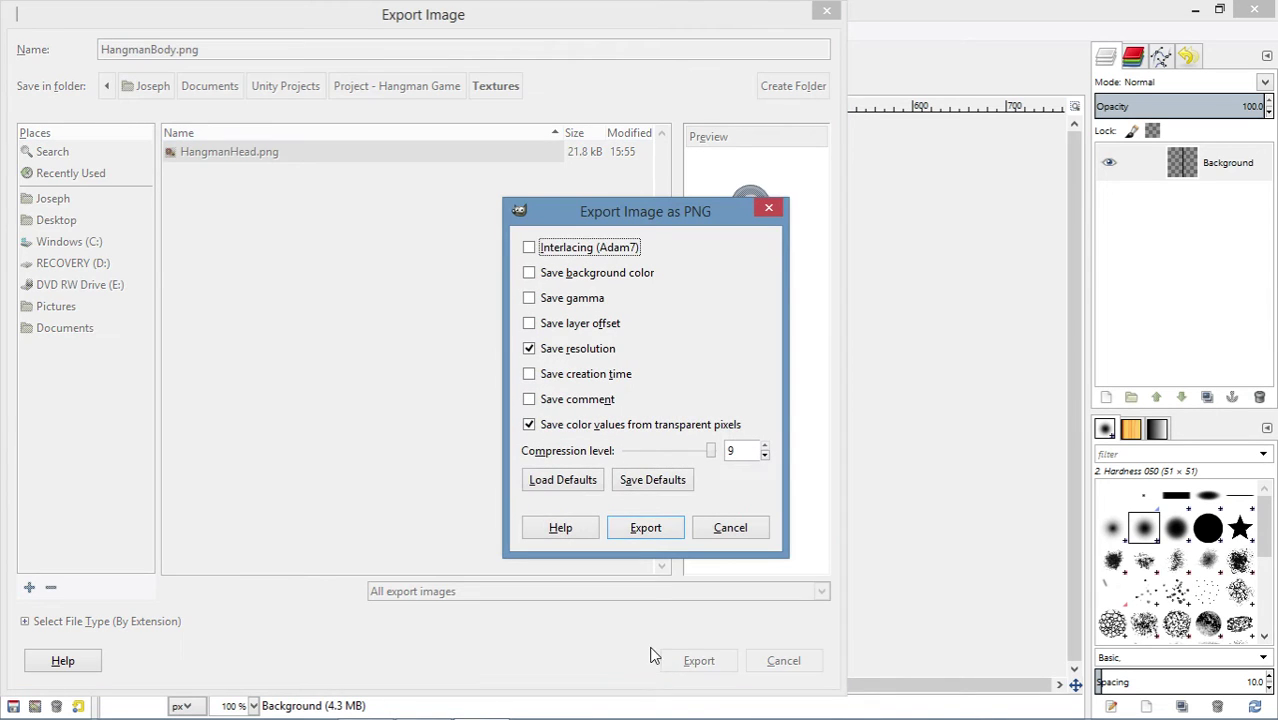
click(645, 528)
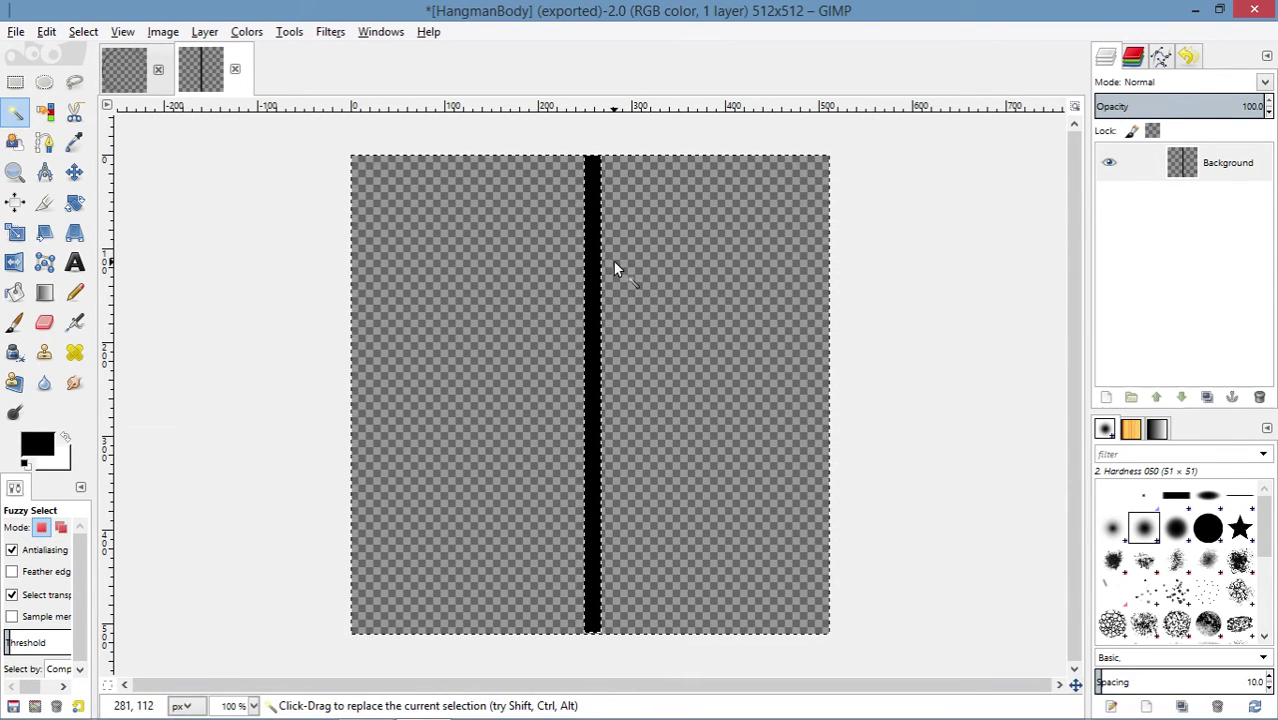
Step: Minimize GIMP and launch Unity 5.3.2f1 from its desktop icon
click(1195, 10)
double_click(127, 217)
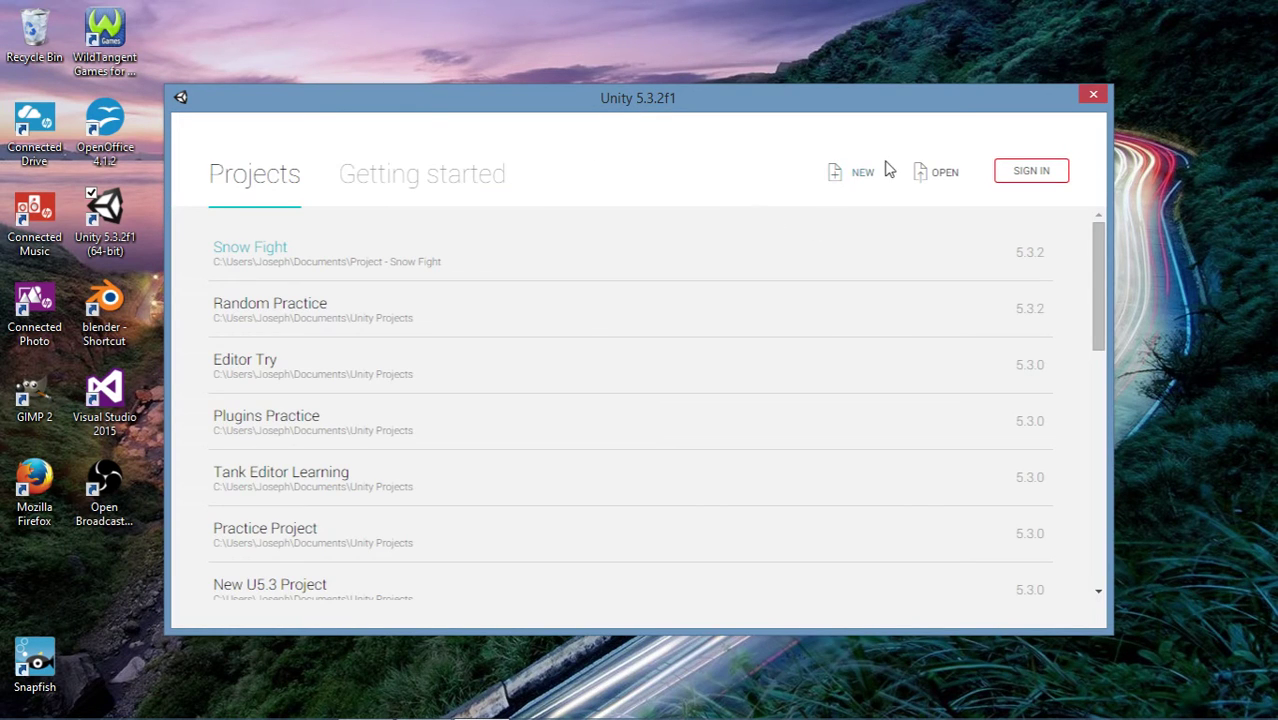
Step: Start a new 2D project located at Documents > Unity Projects > Project - Hangman Game
click(862, 171)
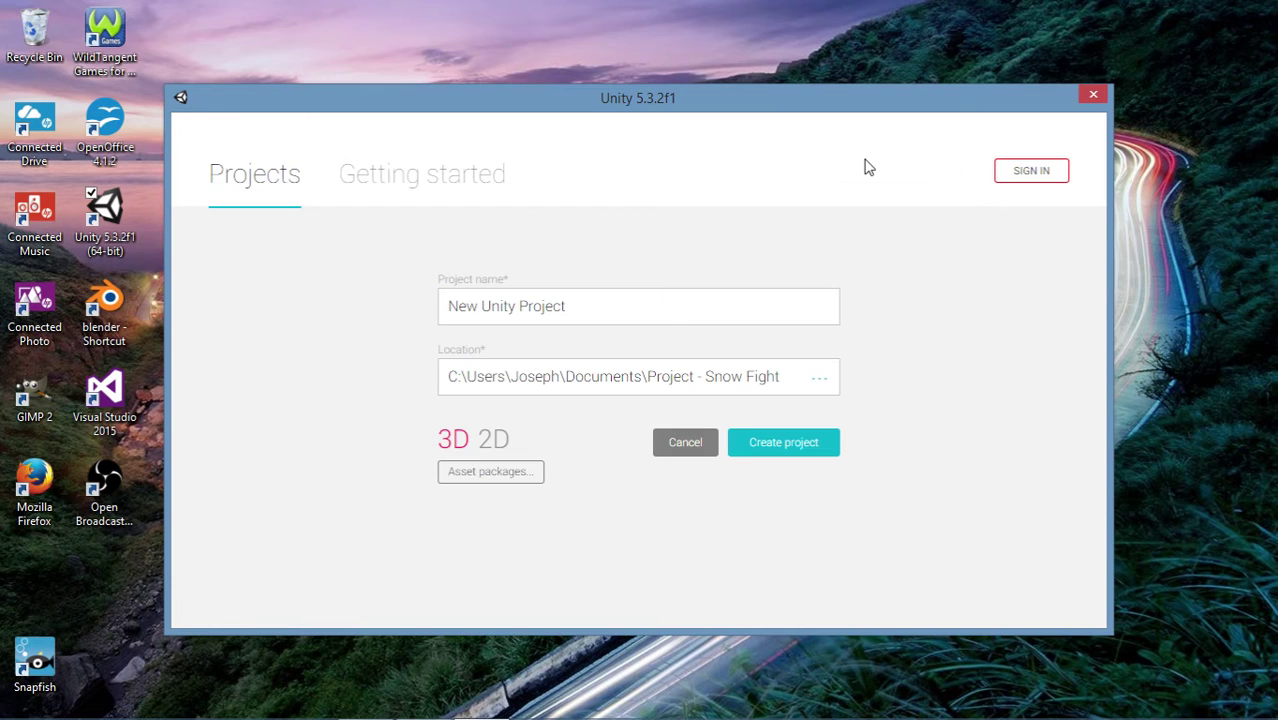
click(492, 445)
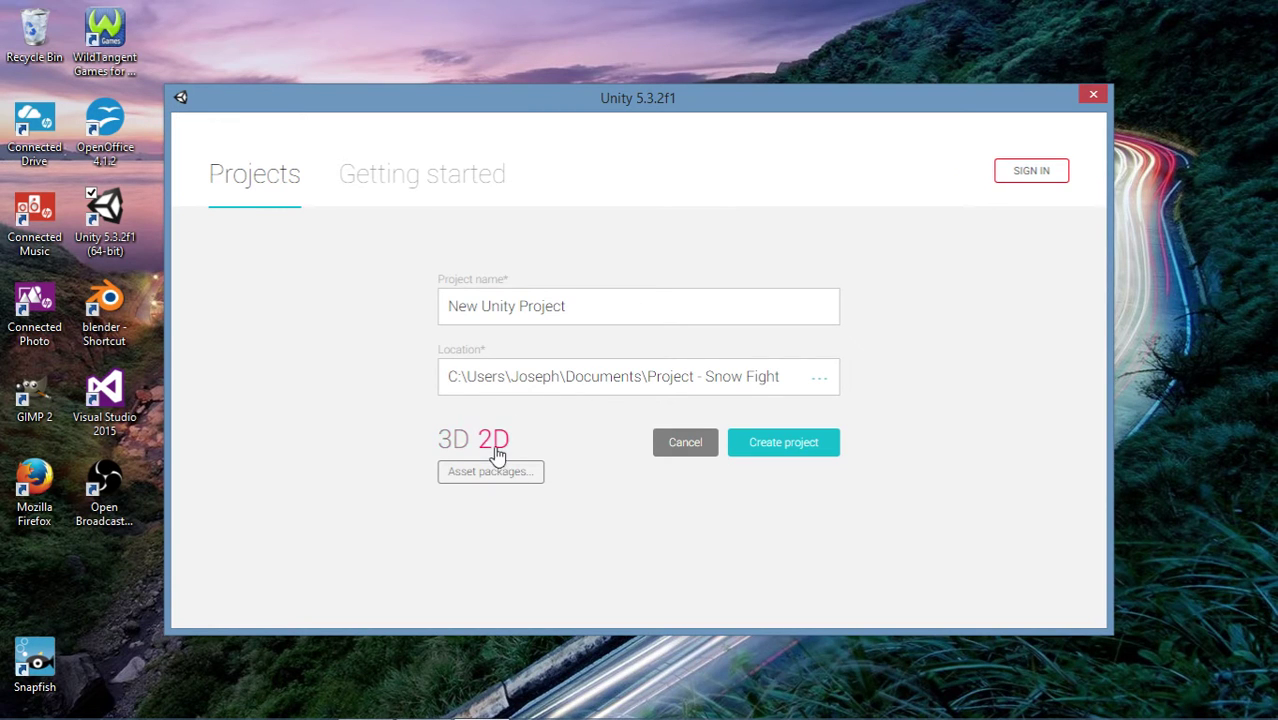
click(824, 377)
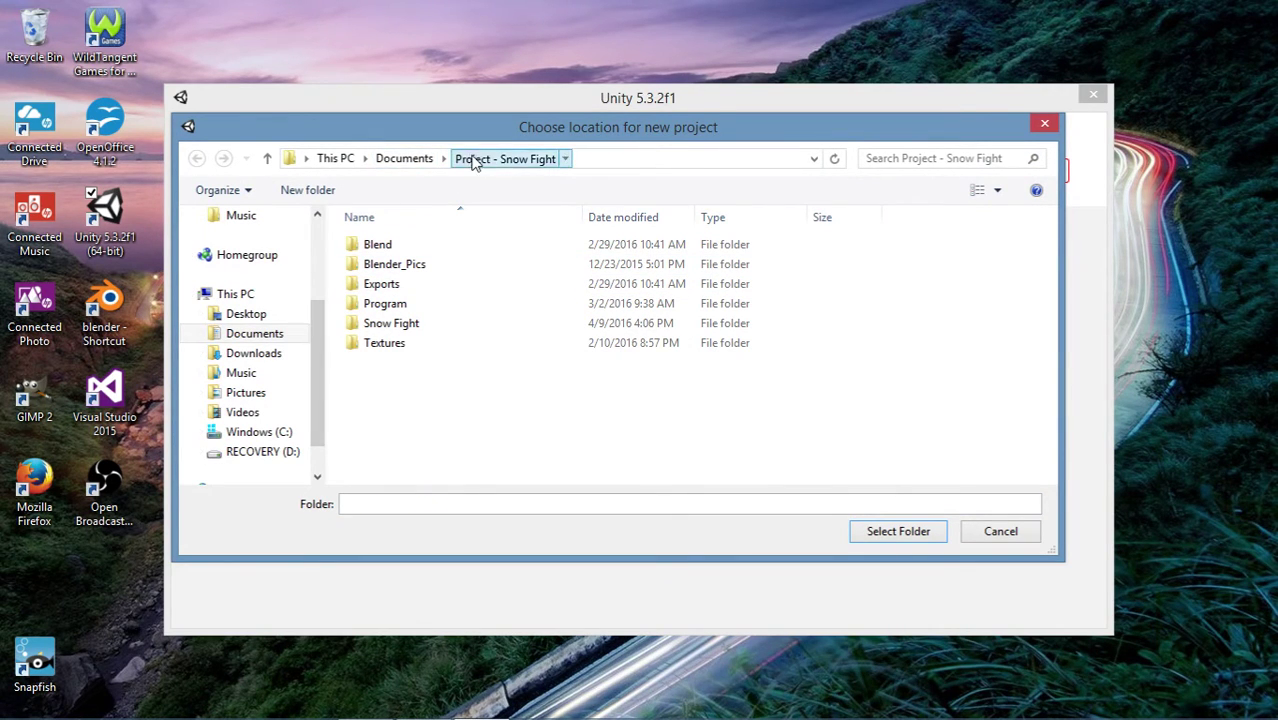
click(475, 163)
click(428, 161)
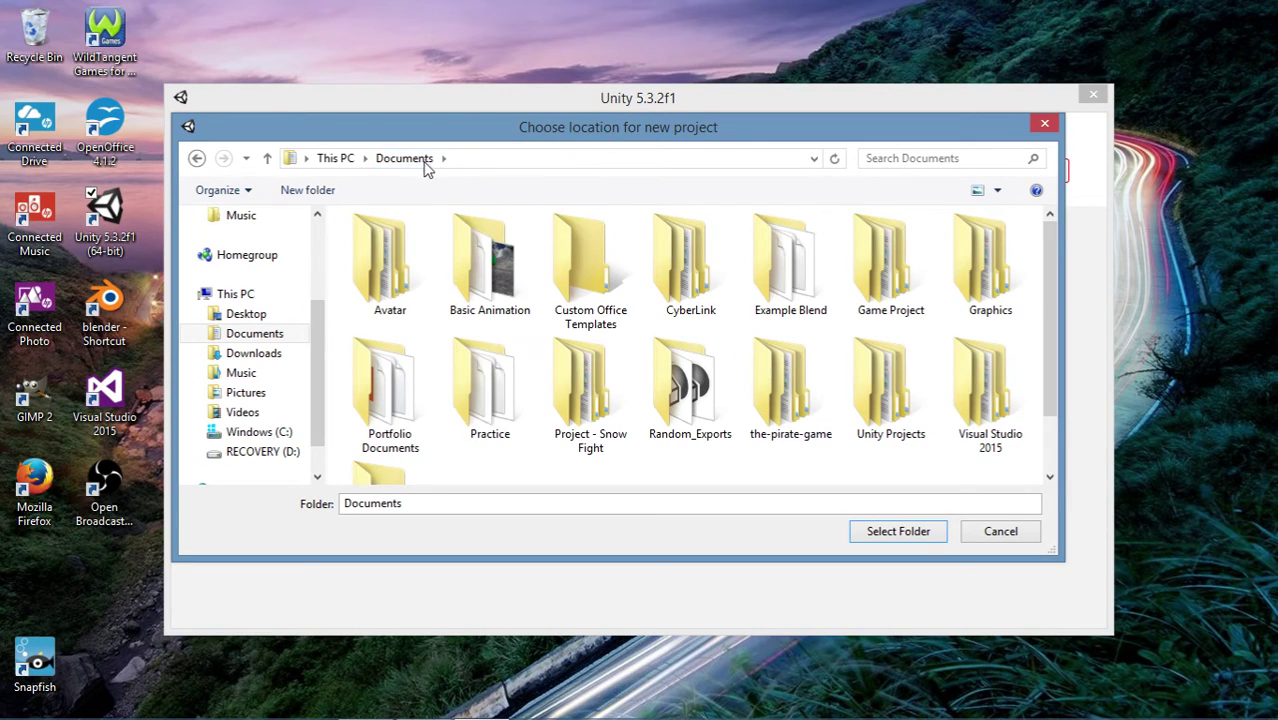
double_click(886, 398)
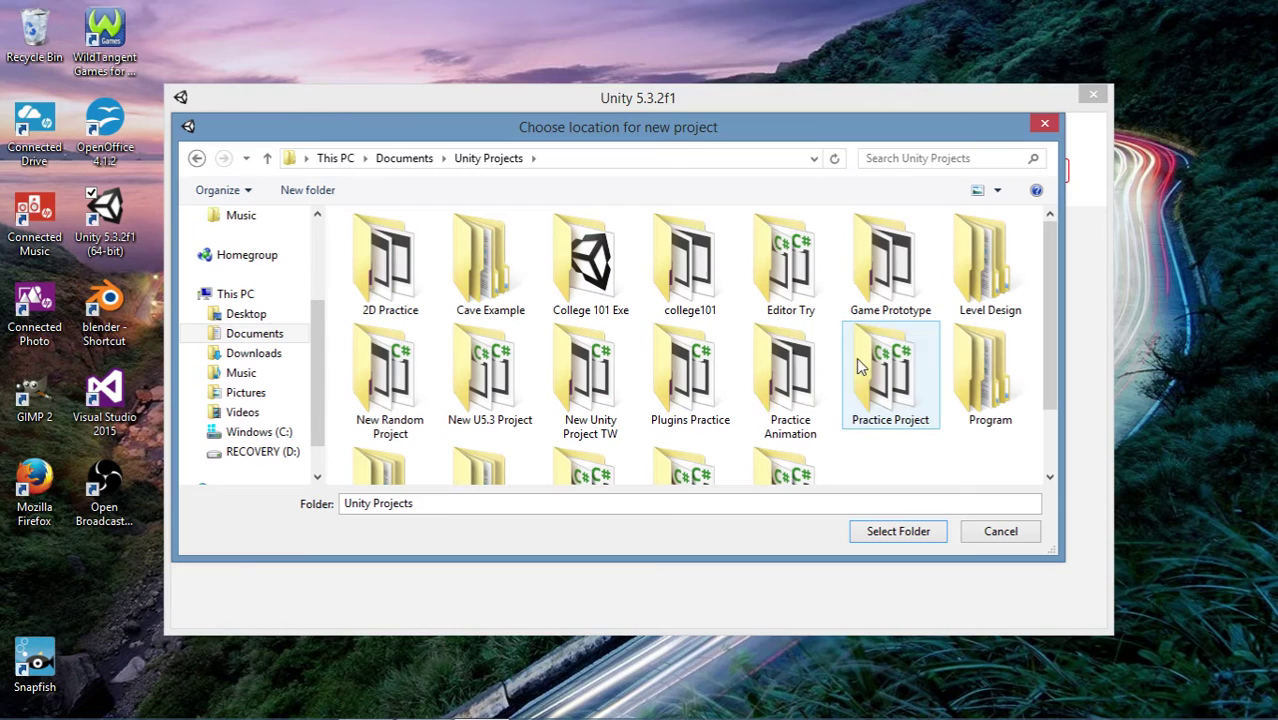
scroll(786, 393, down, 1)
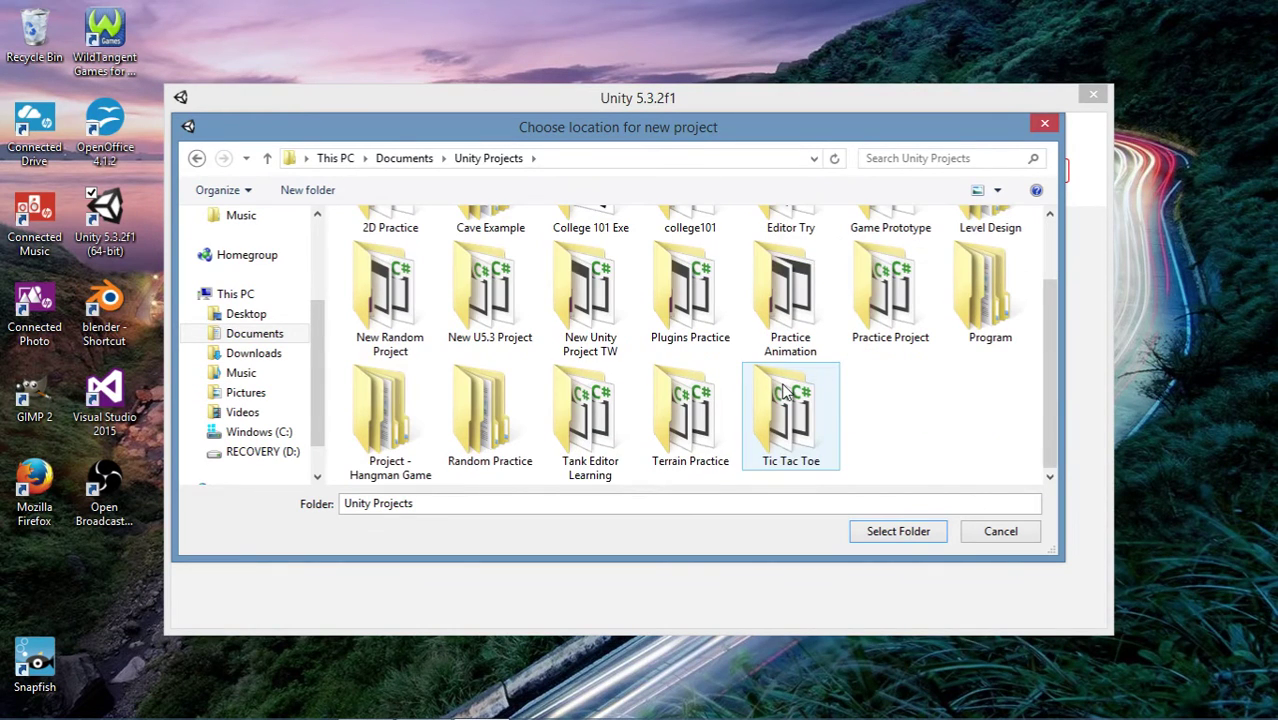
double_click(399, 458)
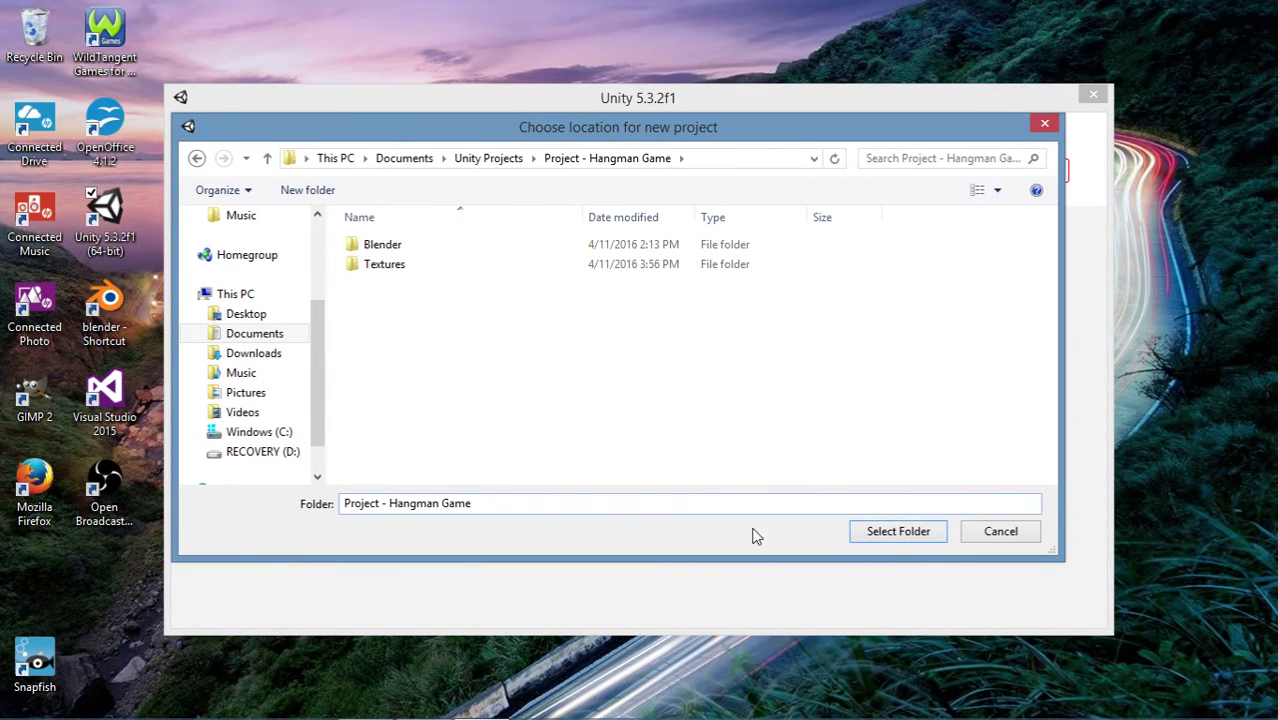
click(896, 531)
Step: Replace the default project name with Hangman
click(593, 322)
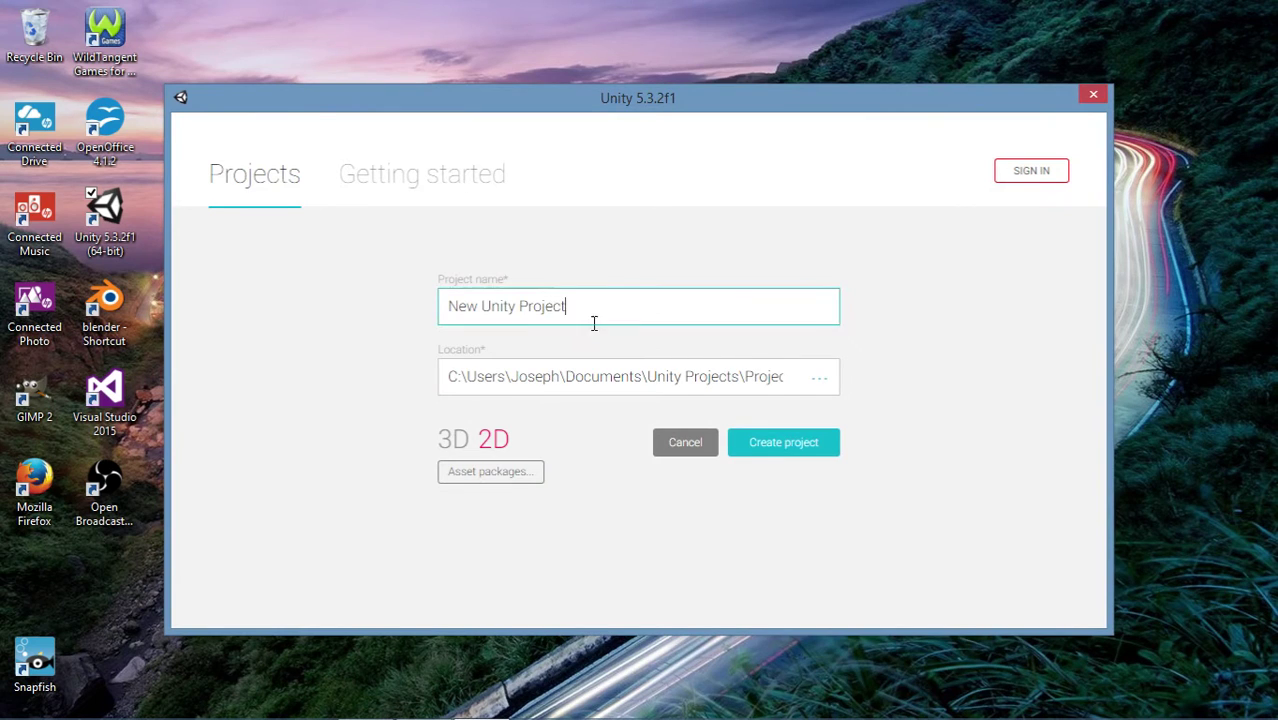
drag(593, 322, 240, 345)
text(Hangman)
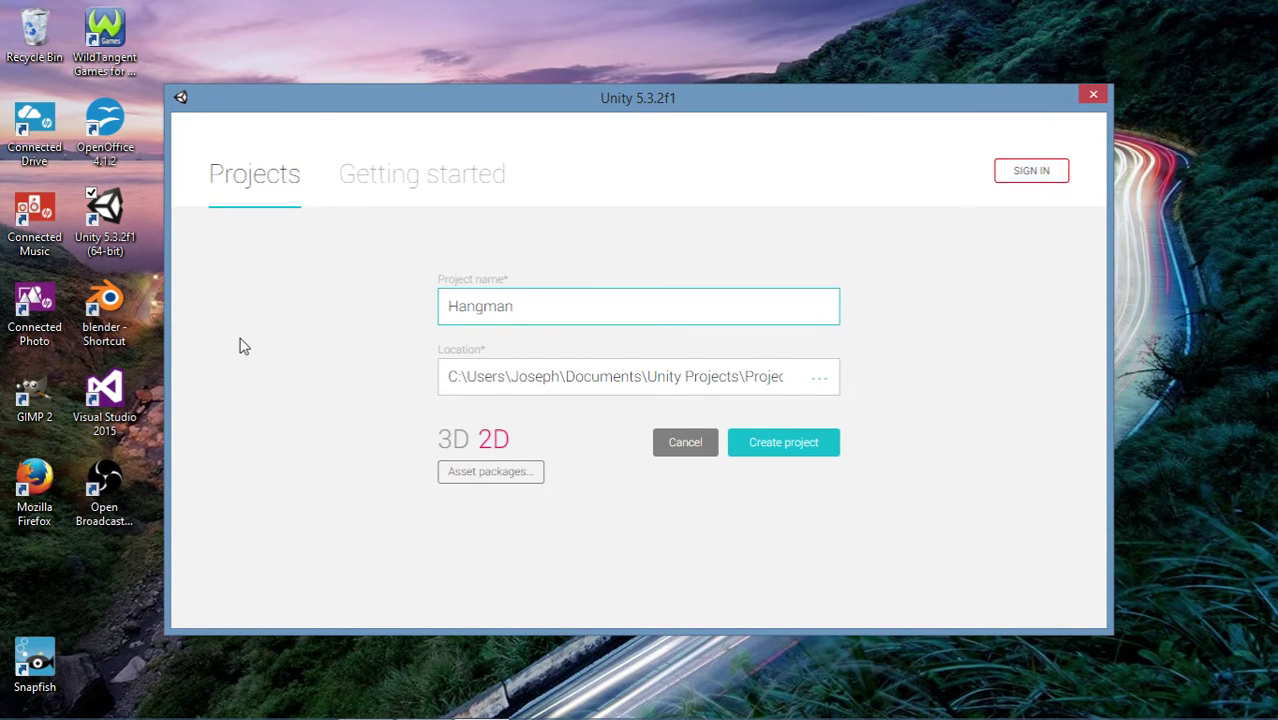
Step: Include the Visual Studio 2015 Tools and Prototyping asset packages
click(485, 474)
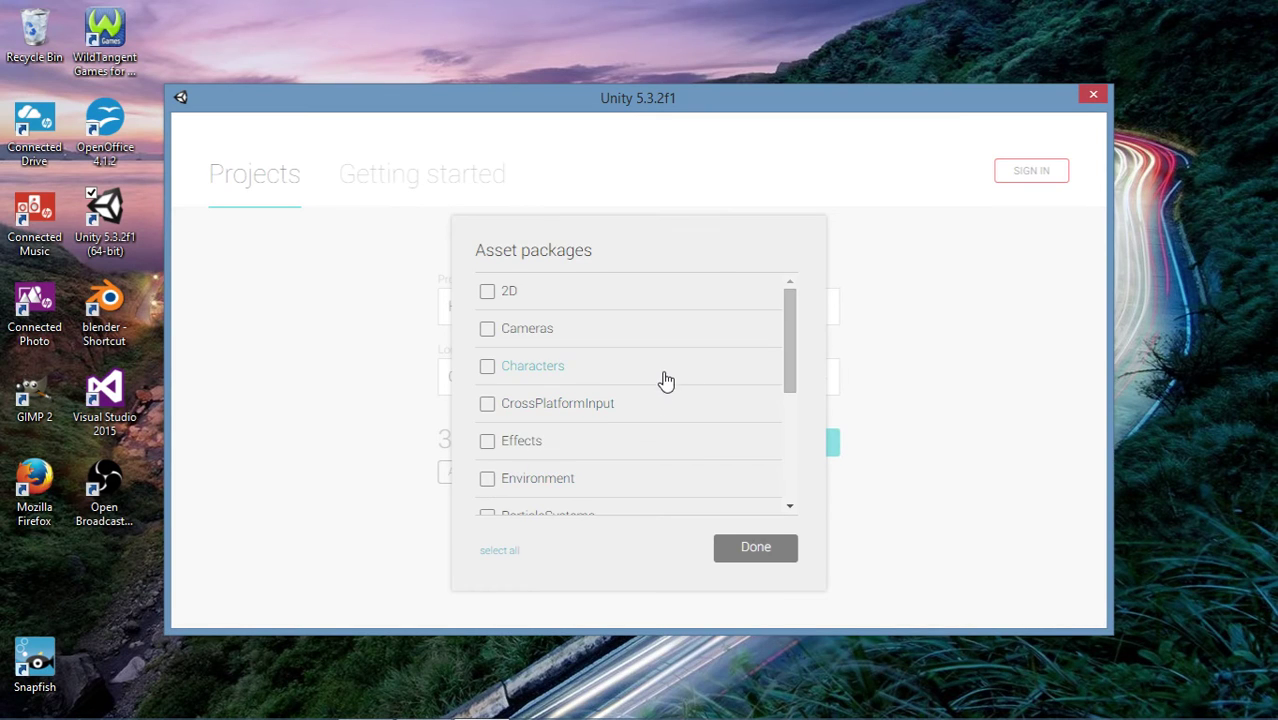
scroll(765, 325, down, 5)
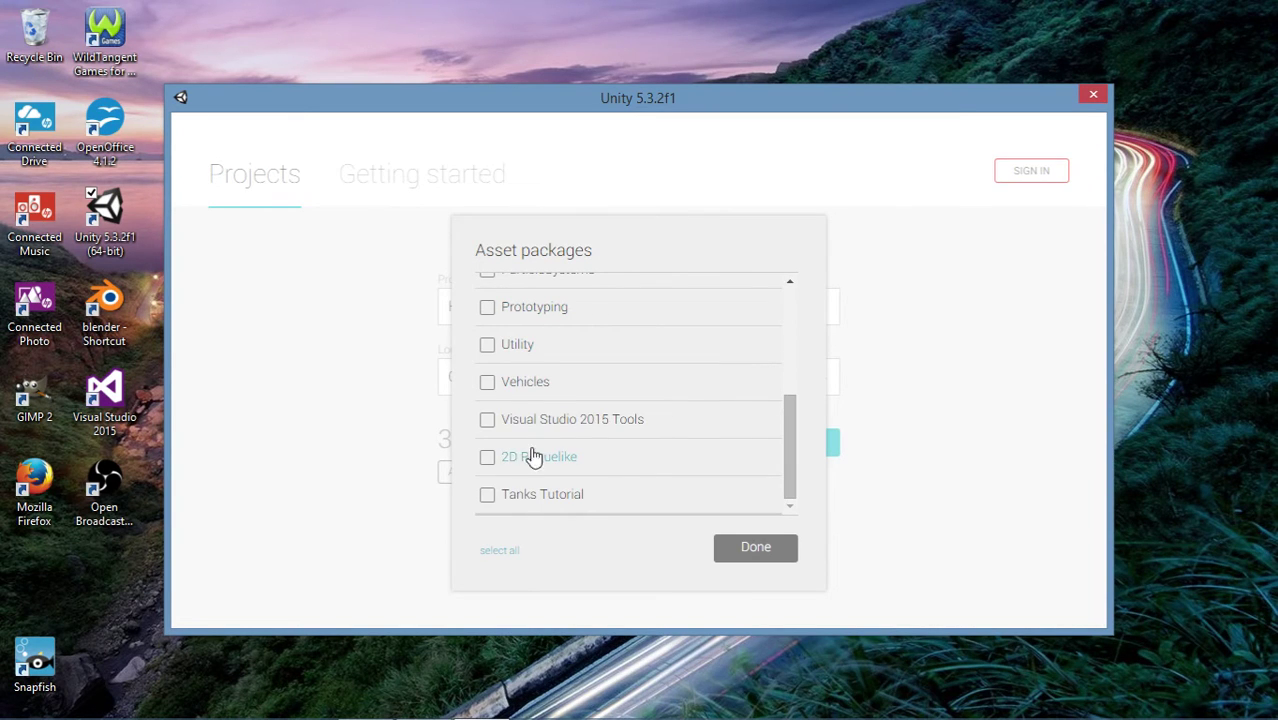
click(489, 431)
drag(789, 464, 793, 400)
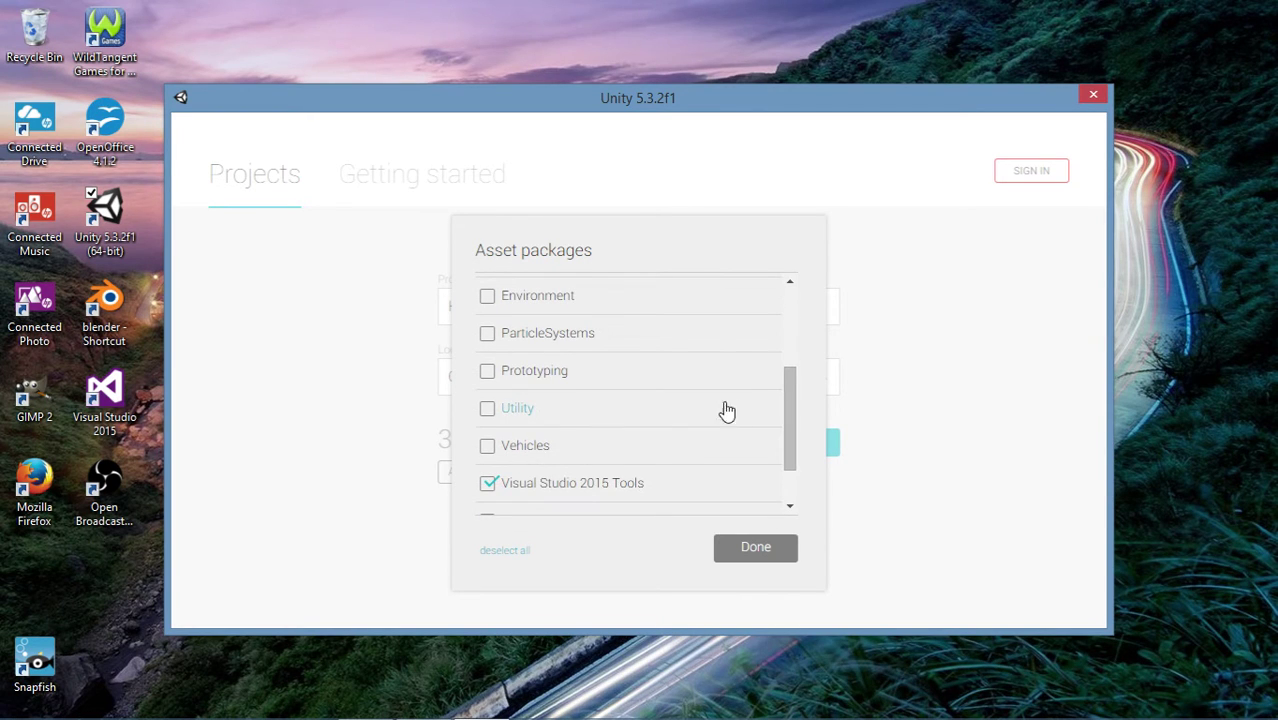
click(487, 370)
drag(796, 444, 798, 488)
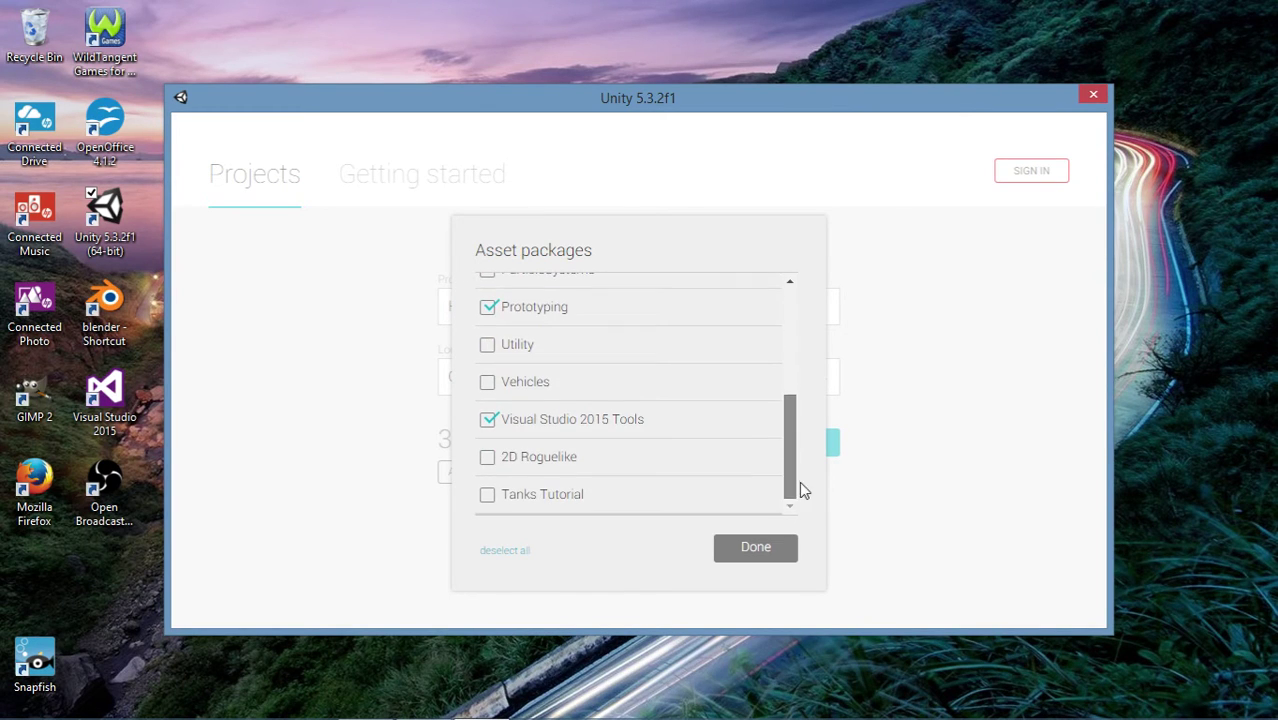
click(778, 553)
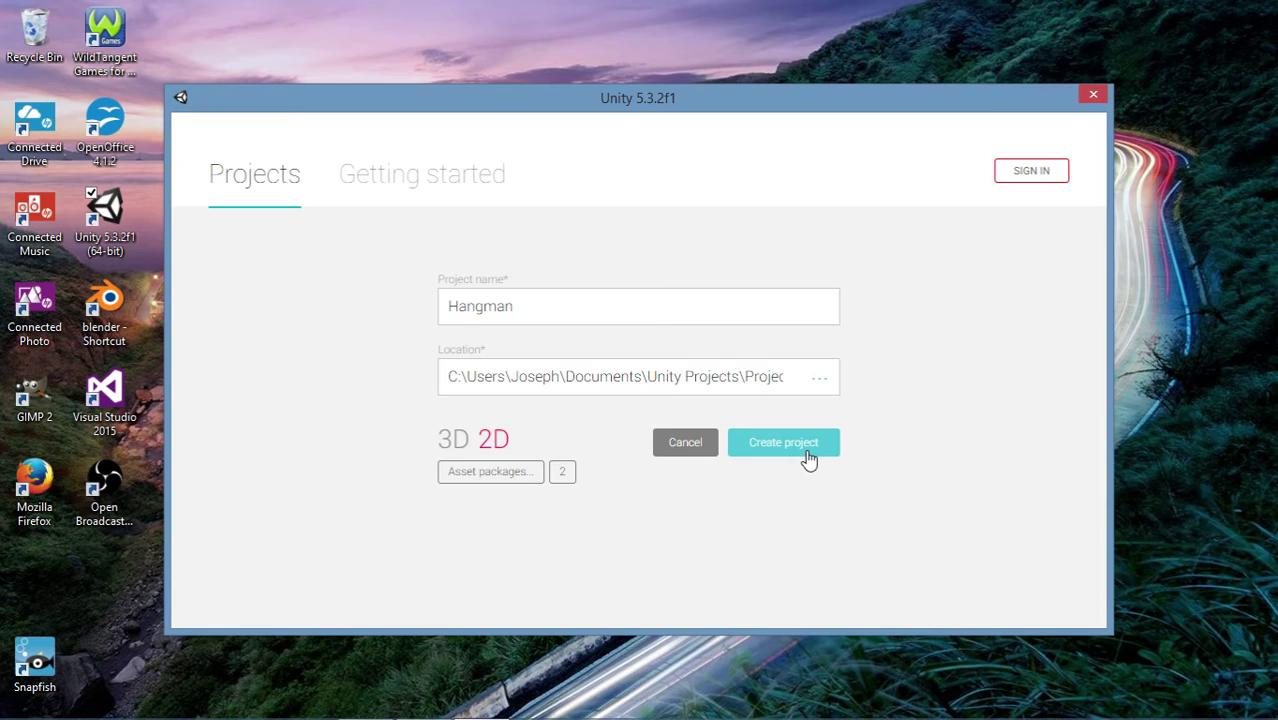
Step: Create the Hangman project and let the Unity editor load it
click(808, 459)
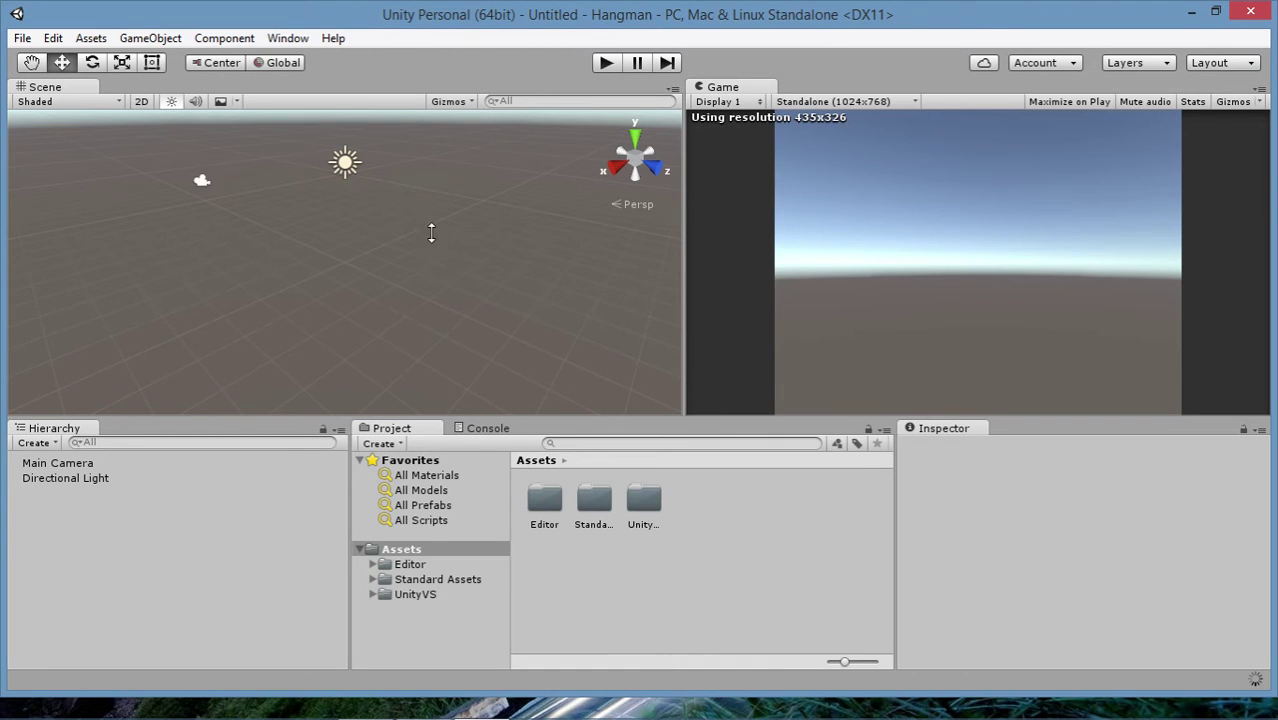
Step: Create a folder named Project Assets under Assets and open it
right_click(758, 514)
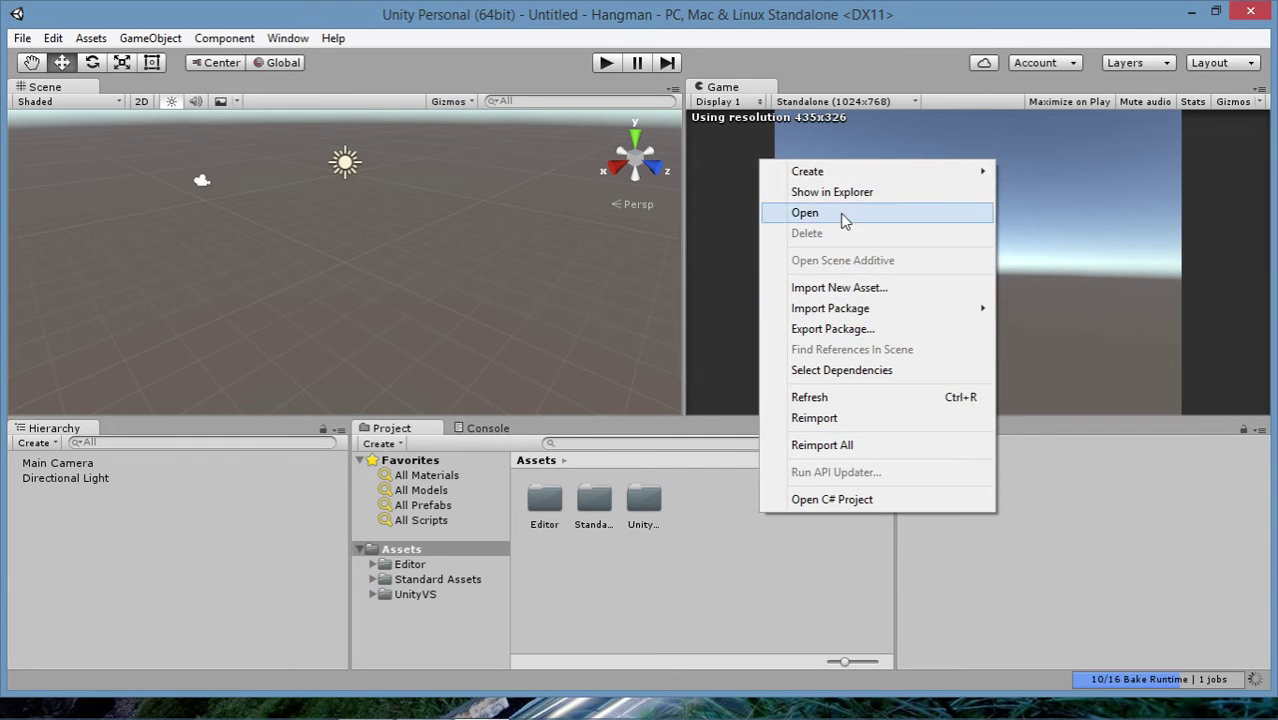
mouse_move(808, 178)
click(720, 180)
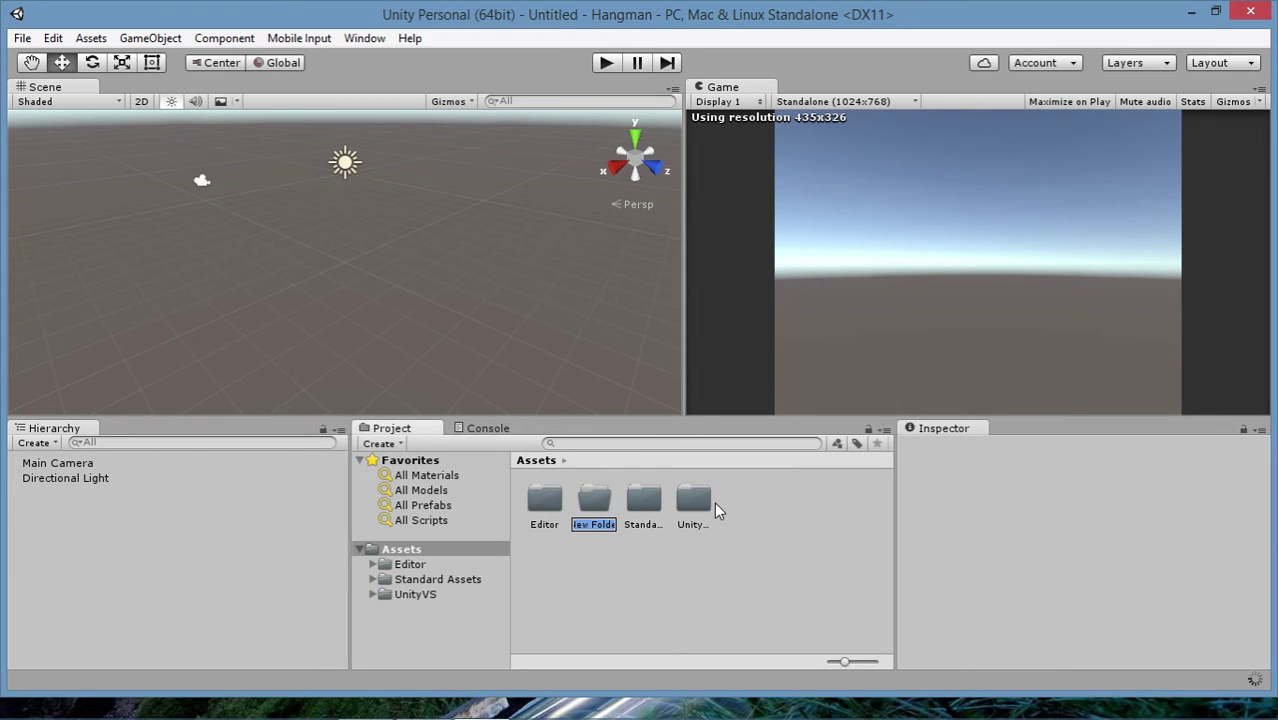
text(Project A)
key(ctrl+a)
text(Proje)
text(ct Asset)
text(s)
key(Return)
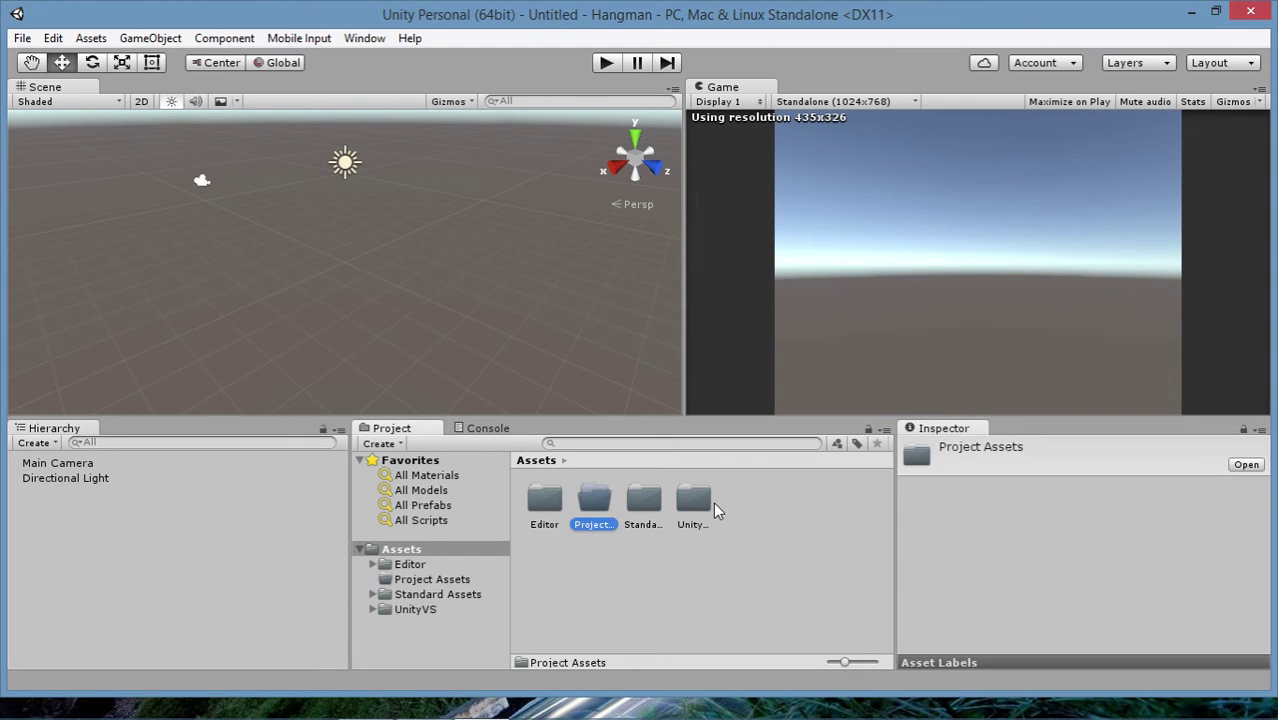
double_click(598, 504)
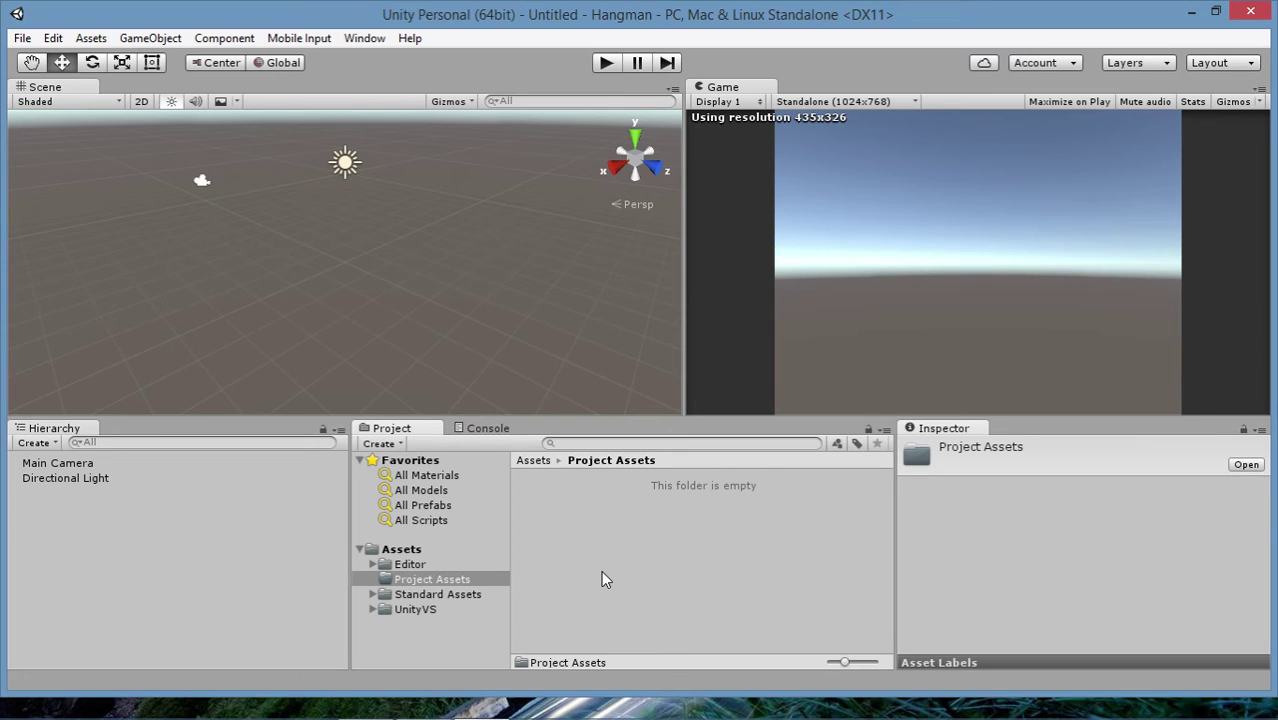
Step: Create a Textures folder inside Project Assets and open it
right_click(613, 505)
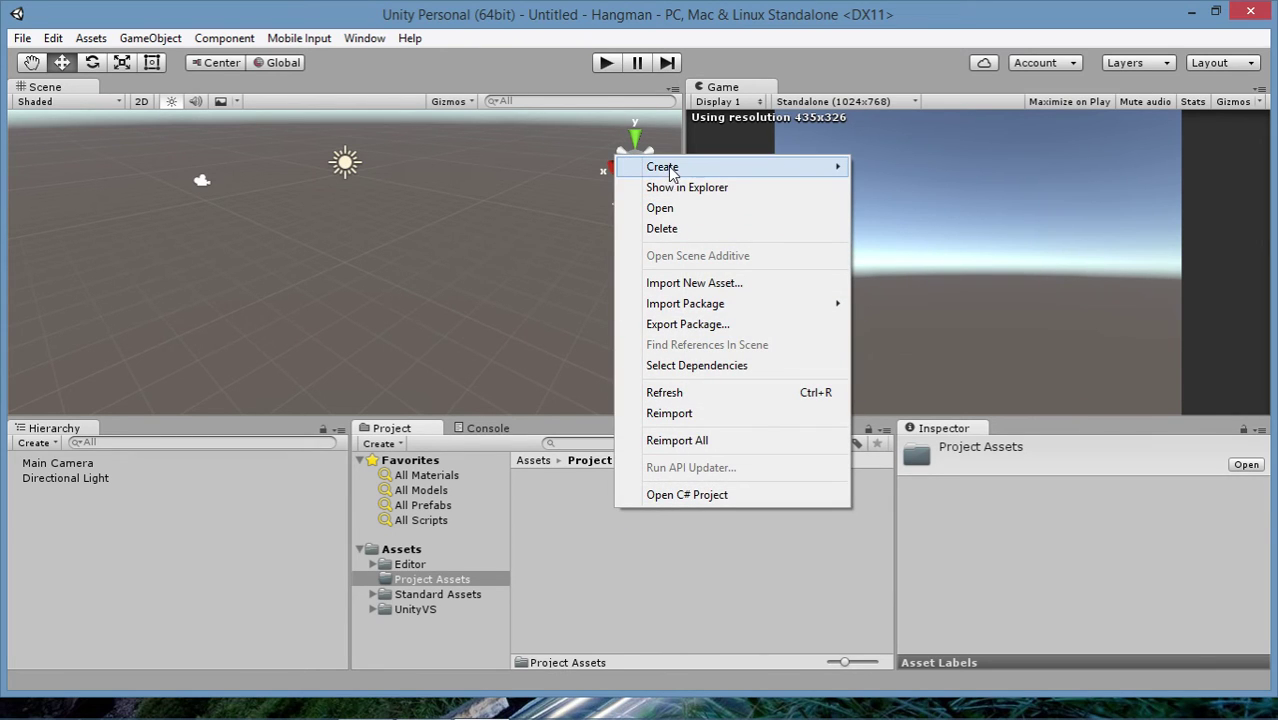
mouse_move(671, 173)
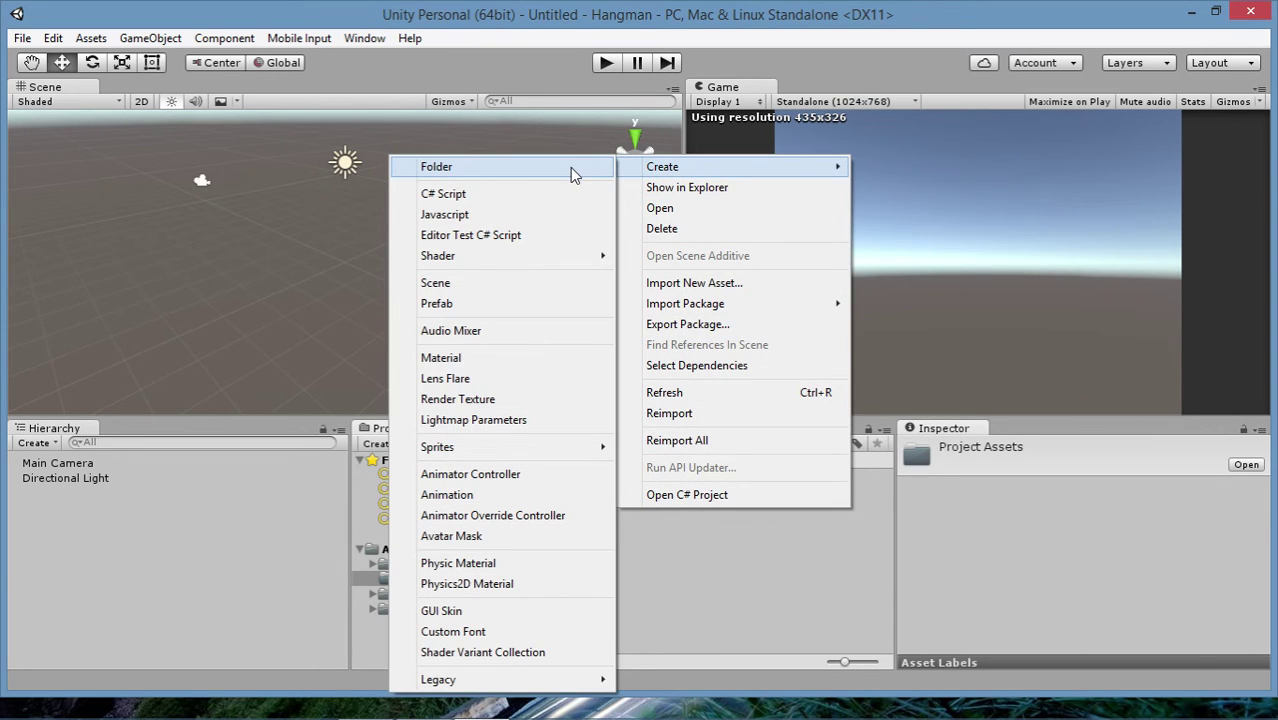
click(570, 167)
text(T)
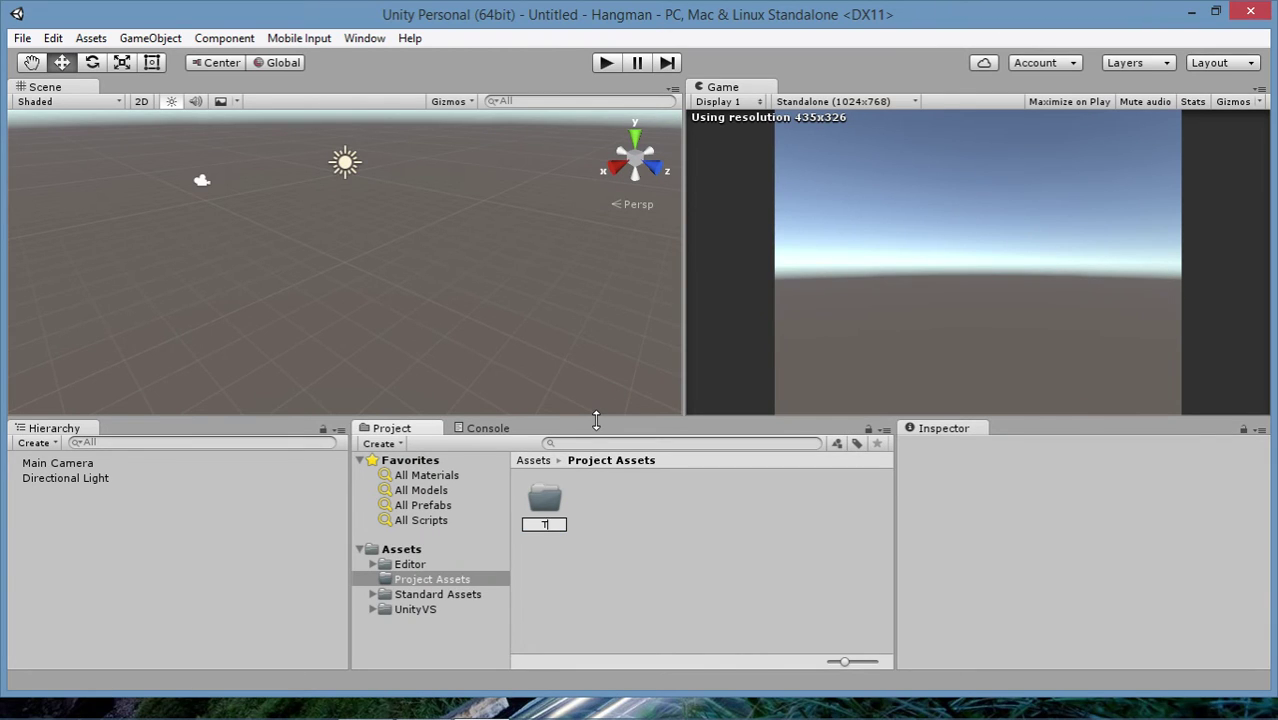
text(extures)
key(Return)
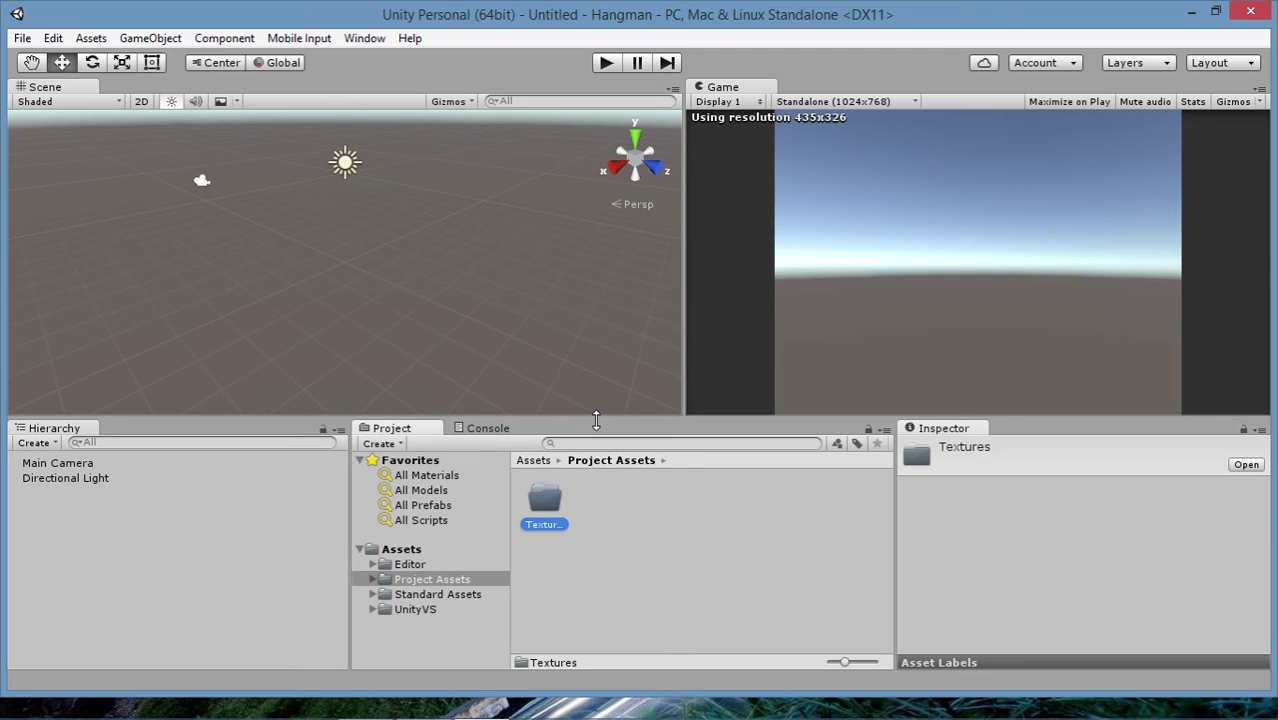
double_click(557, 510)
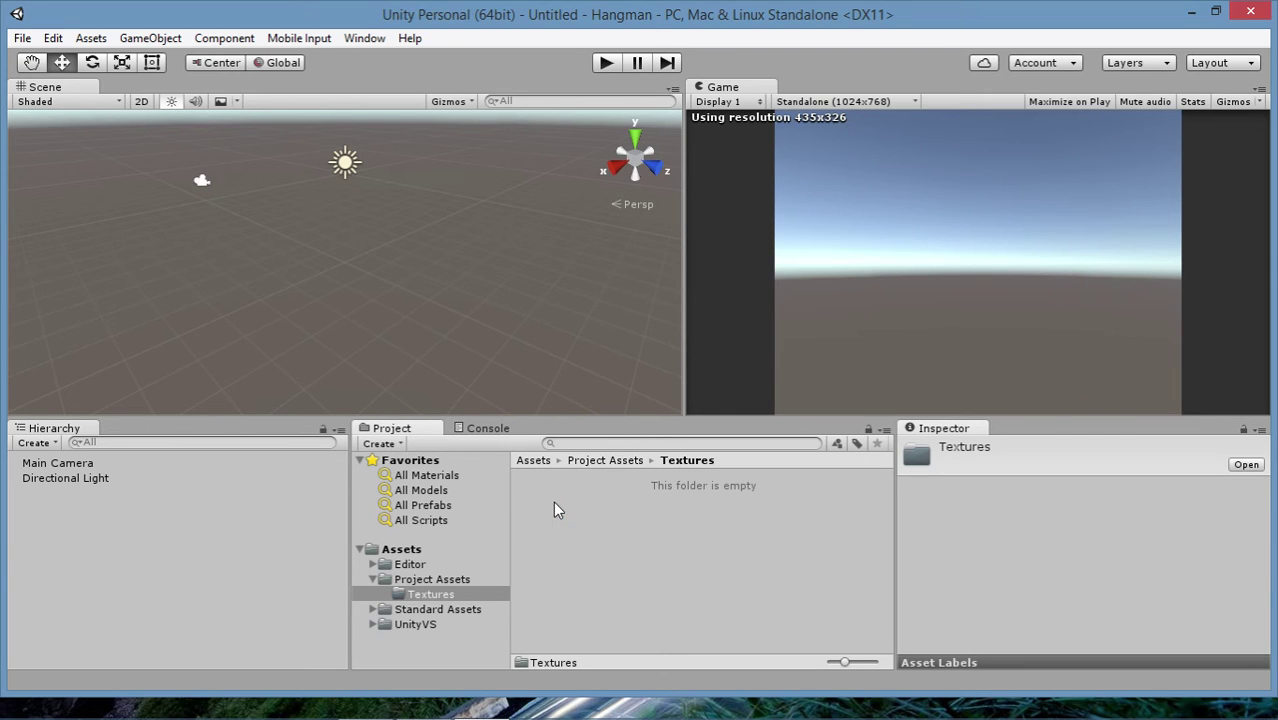
Step: In File Explorer, browse to Documents > Unity Projects > Project - Hangman Game > Textures
click(90, 38)
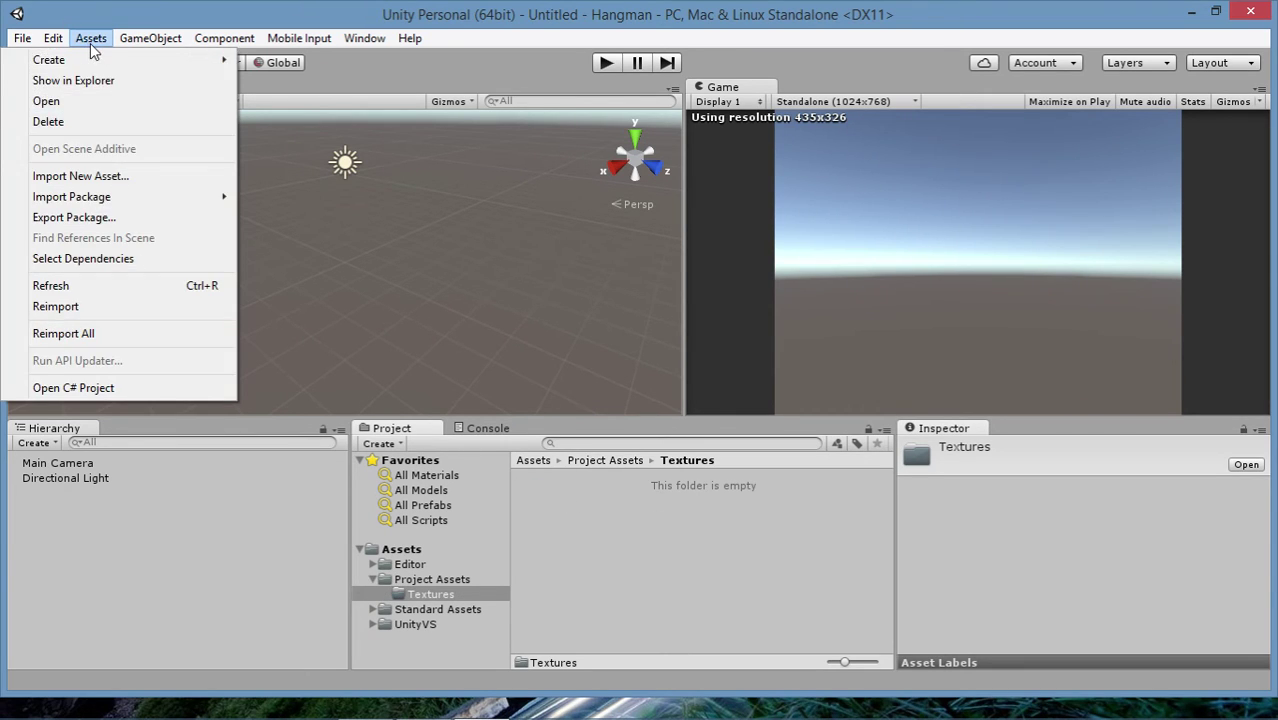
click(582, 505)
click(76, 705)
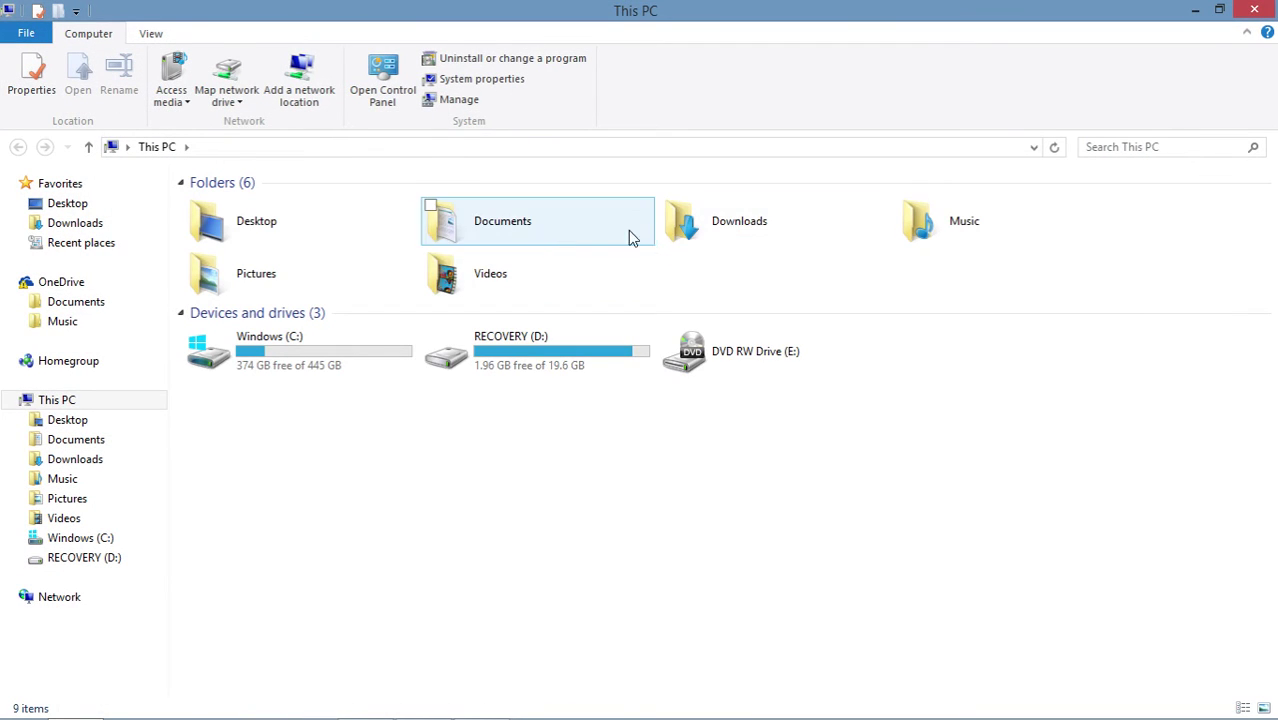
double_click(548, 236)
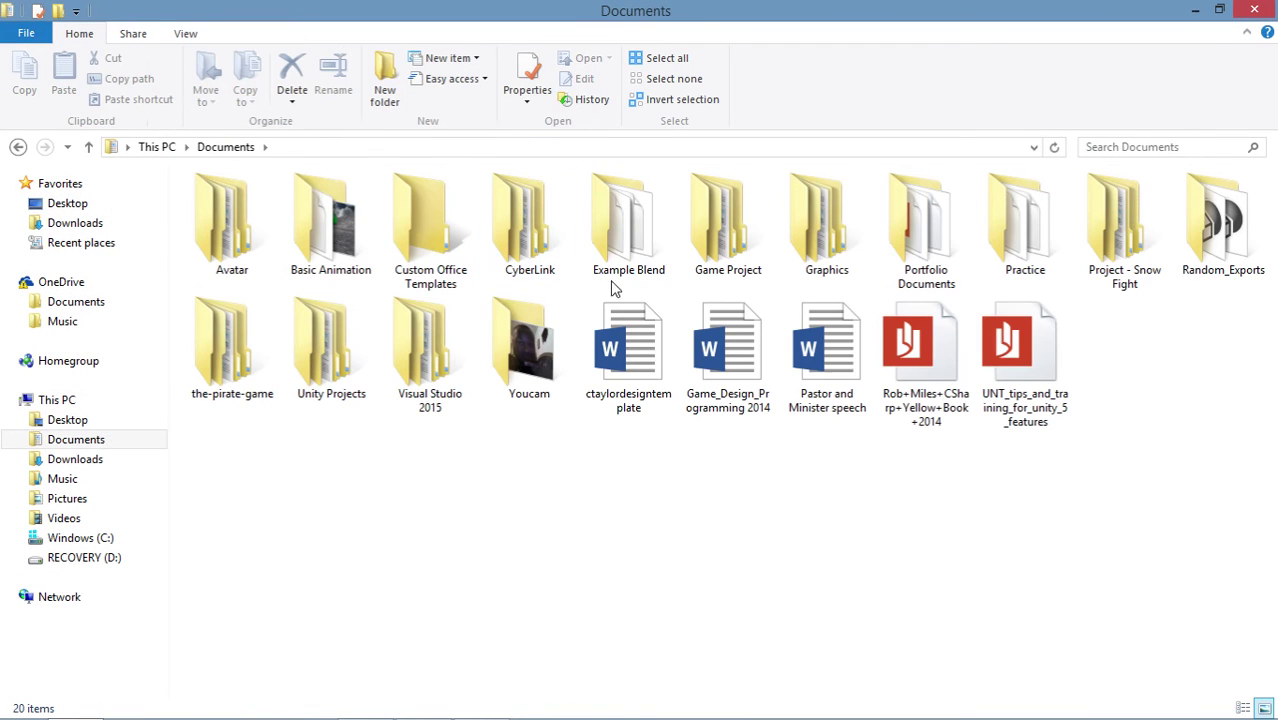
double_click(345, 355)
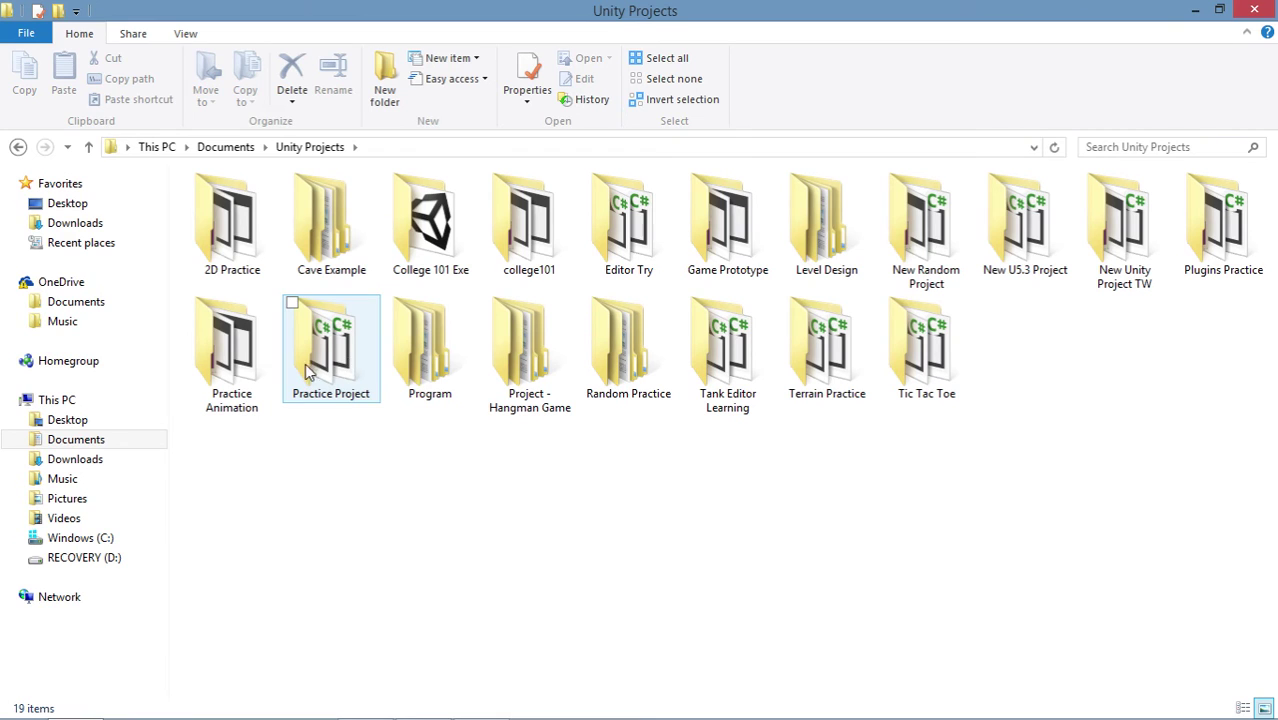
double_click(511, 350)
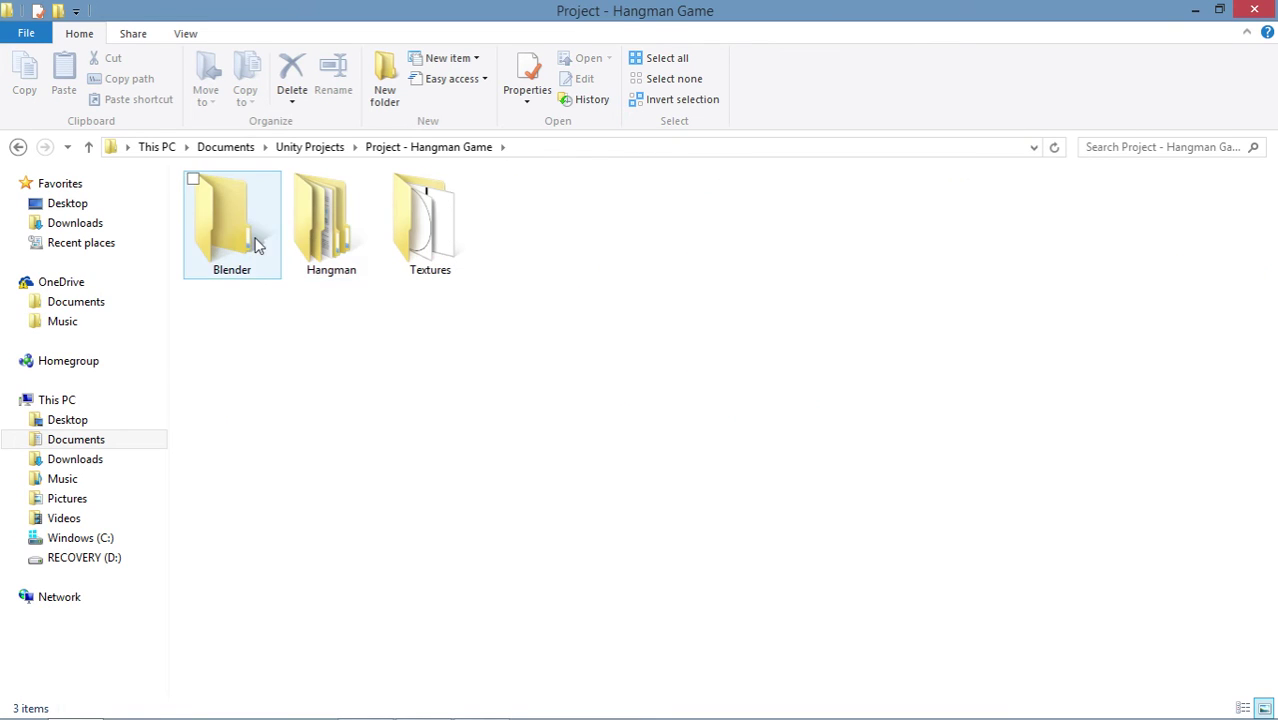
double_click(418, 242)
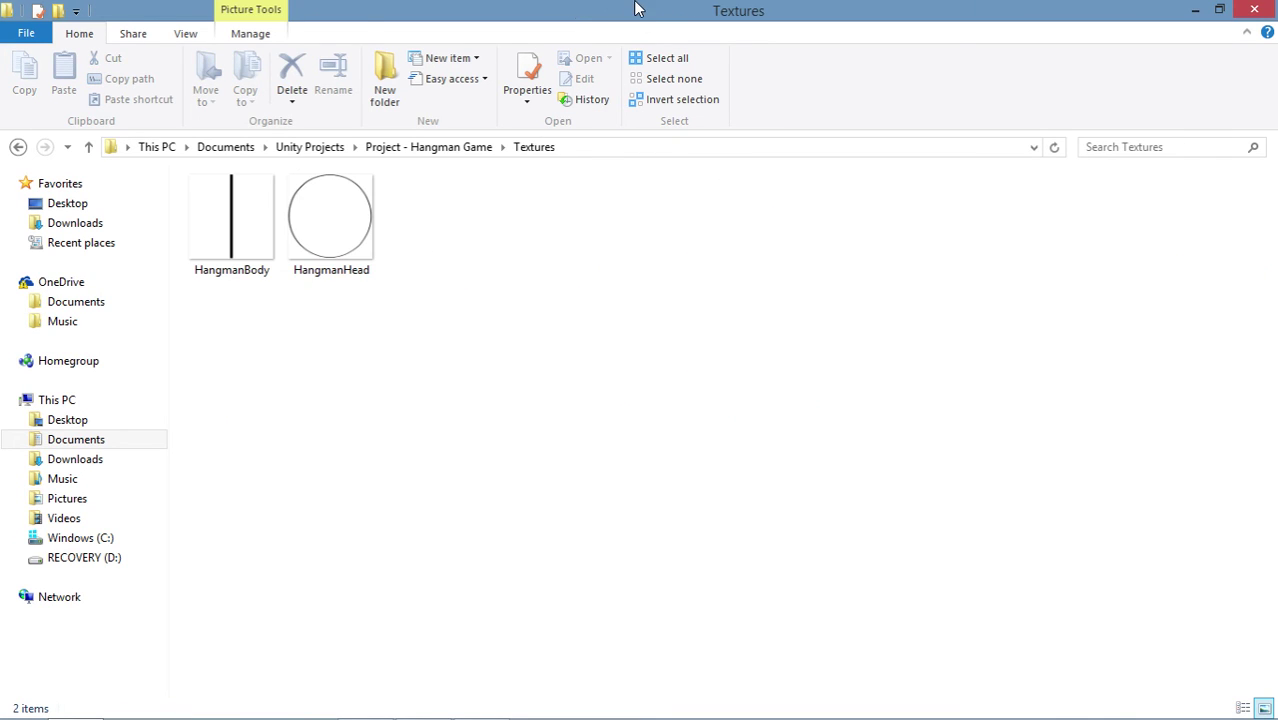
Step: Drag HangmanHead and HangmanBody PNGs into Unity's Textures folder
drag(636, 8, 195, 104)
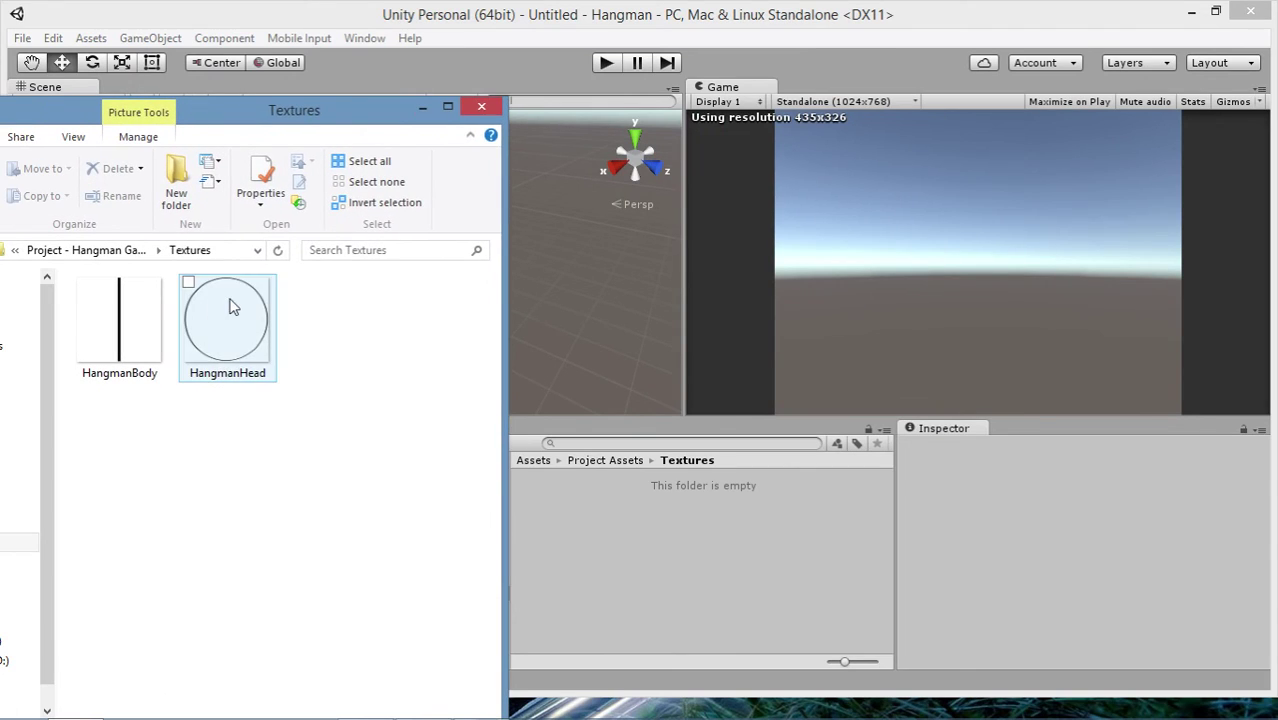
drag(229, 307, 597, 503)
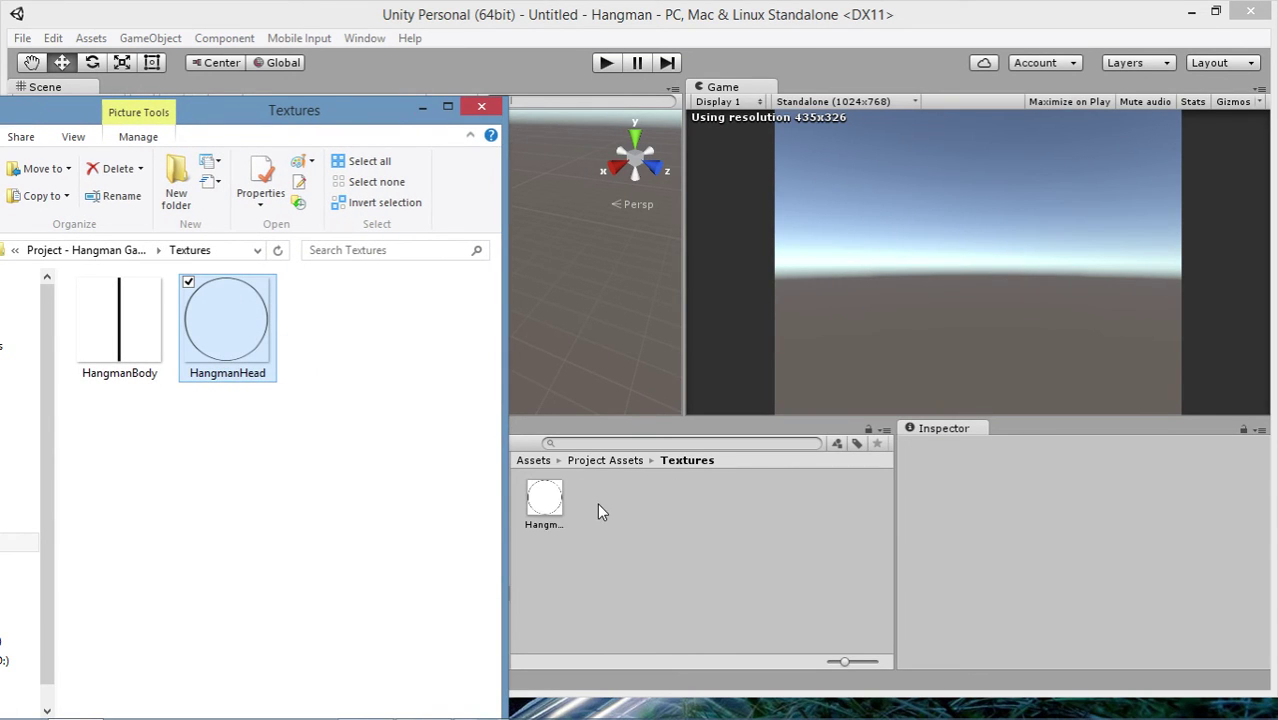
drag(149, 349, 643, 536)
Step: Set HangmanHead's Texture Type to Sprite (2D and UI) and apply it
click(643, 516)
click(597, 503)
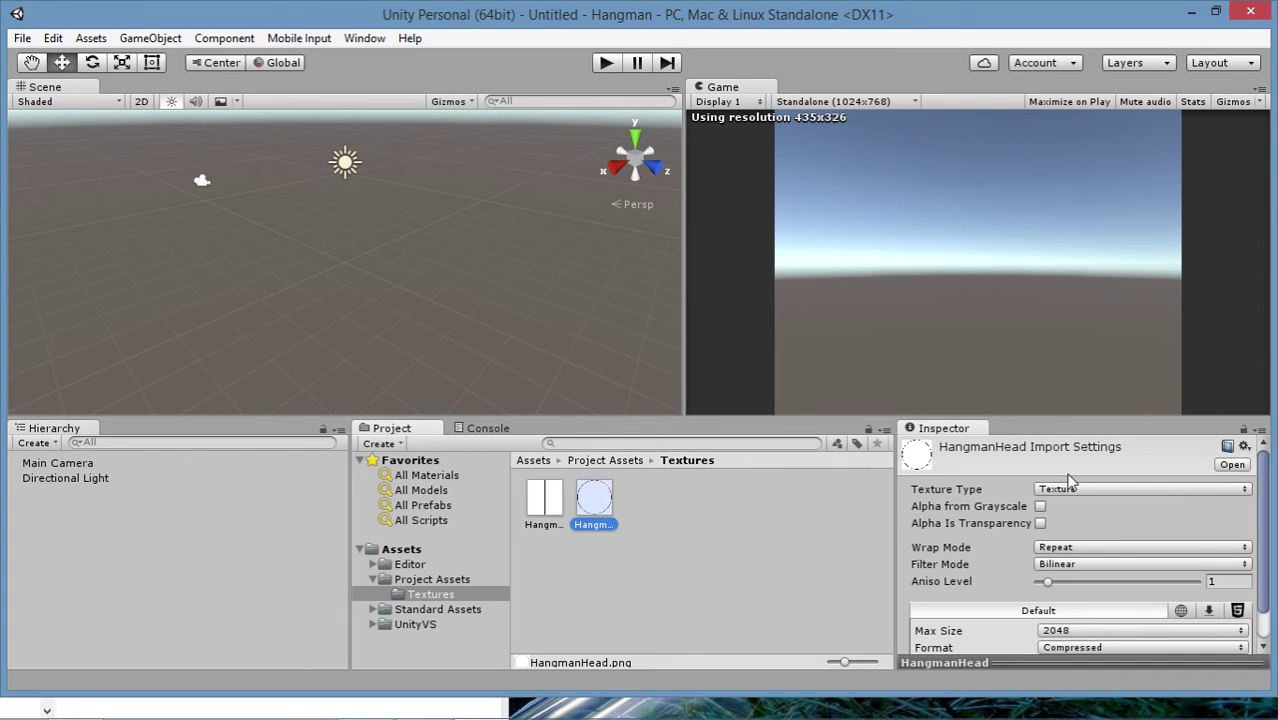
click(1070, 488)
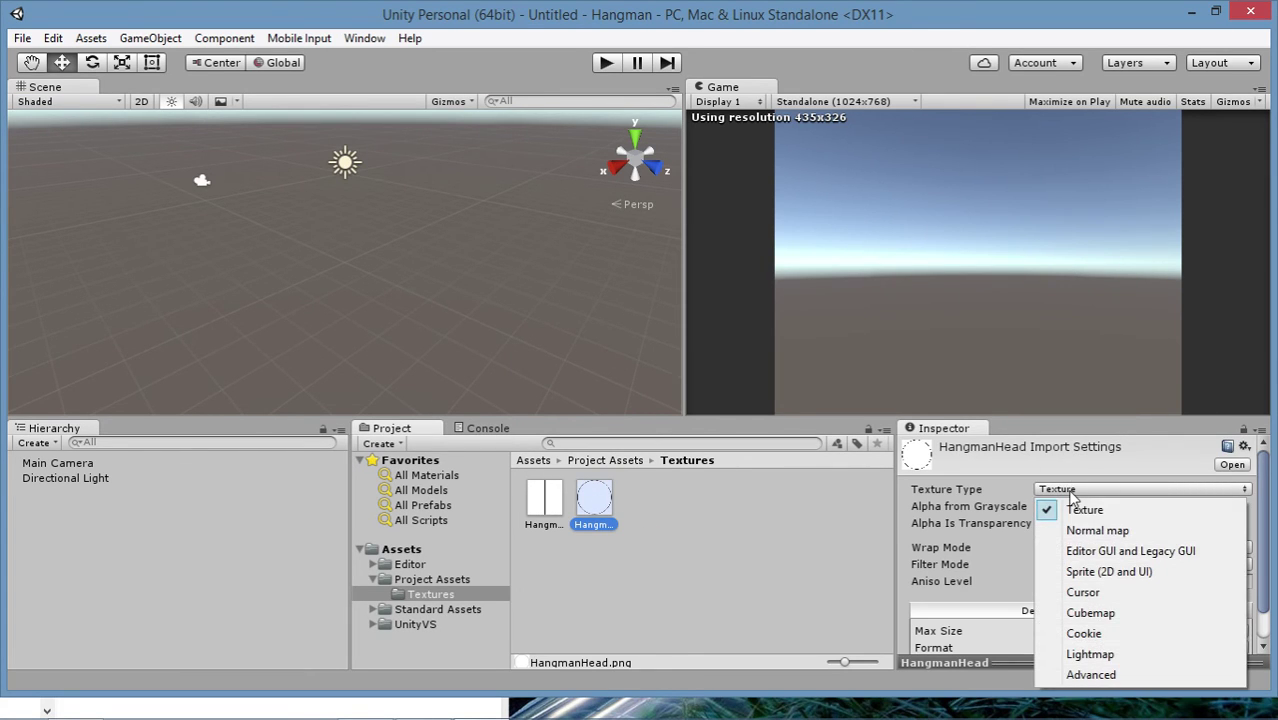
click(1093, 575)
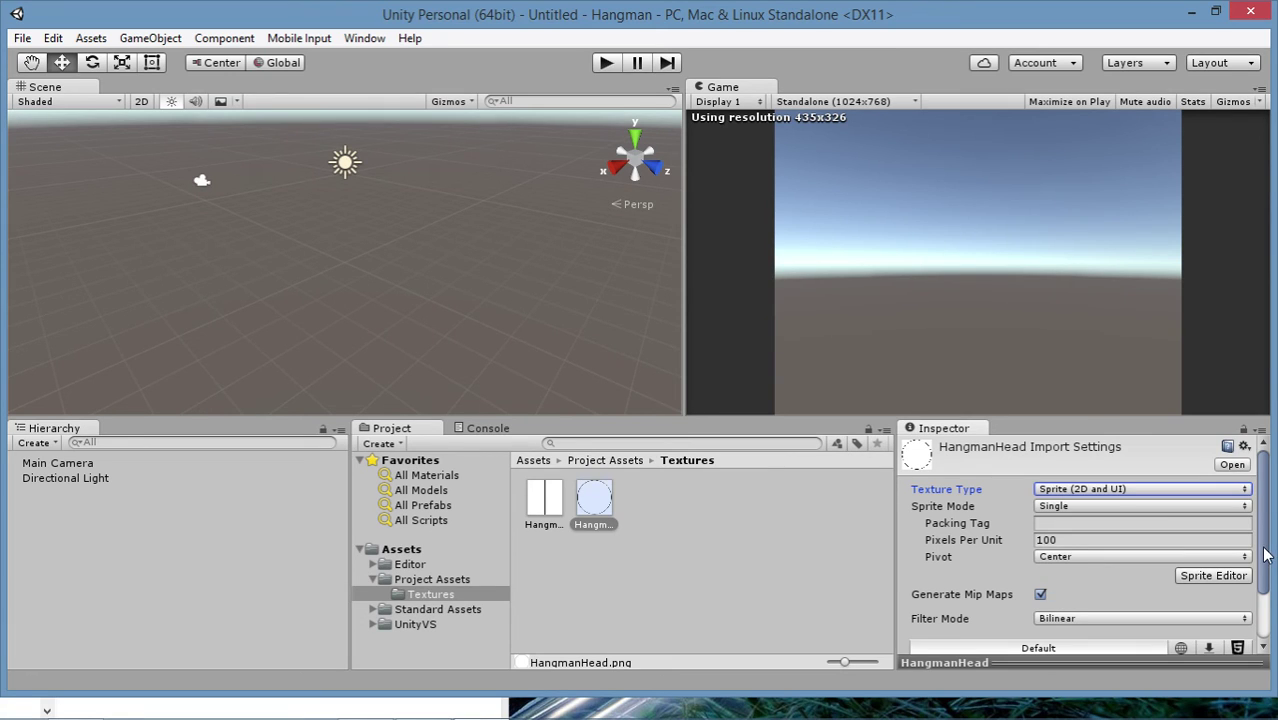
drag(1266, 550, 1264, 590)
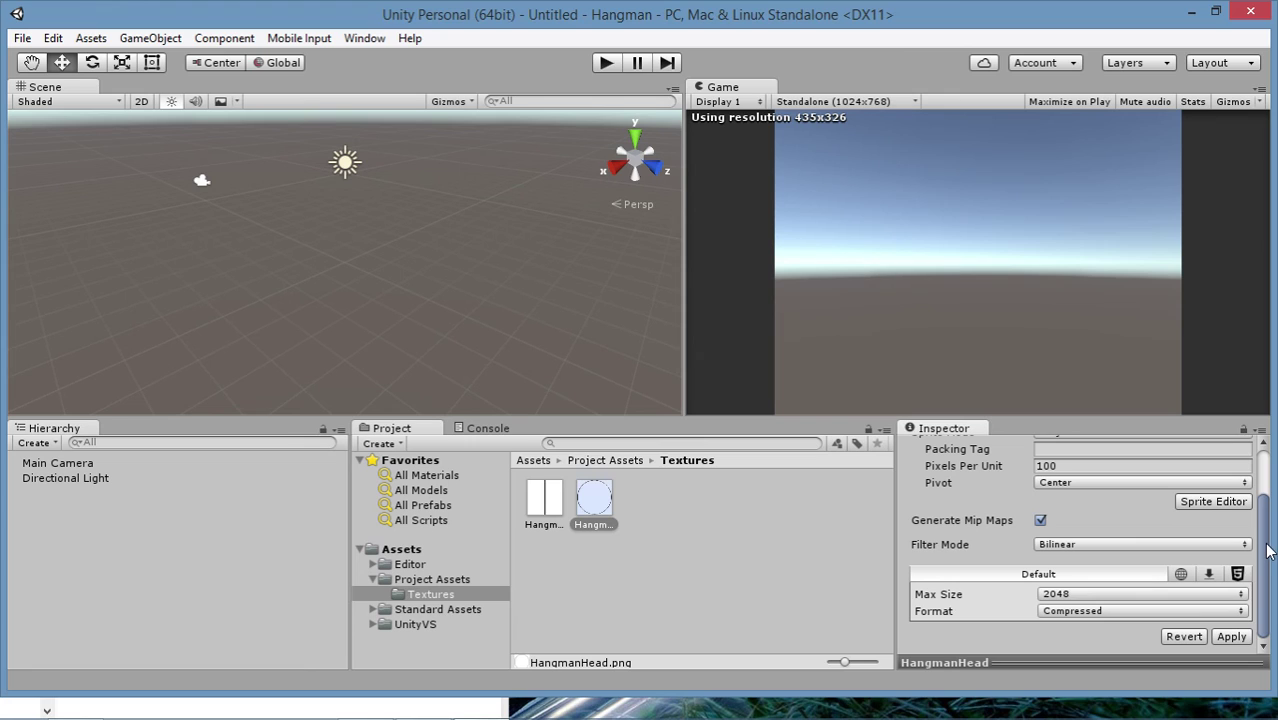
click(1226, 642)
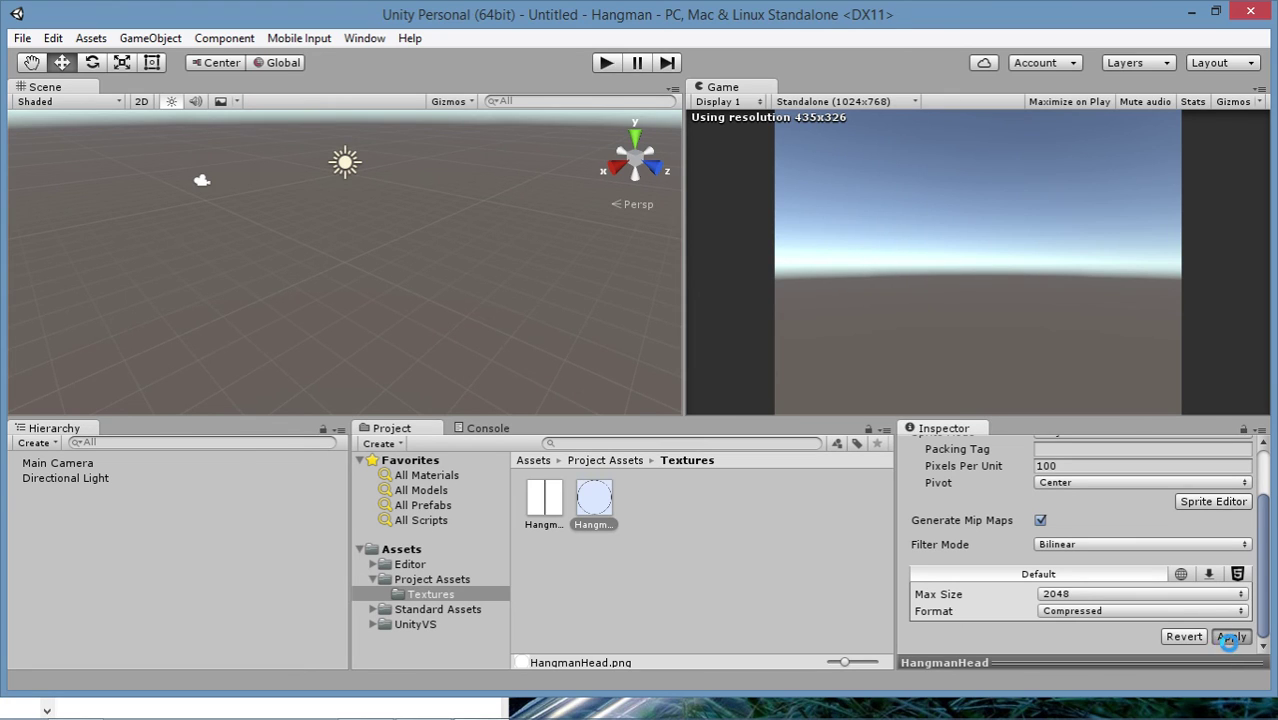
Step: Set HangmanBody's Texture Type to Sprite (2D and UI) and apply it
click(548, 503)
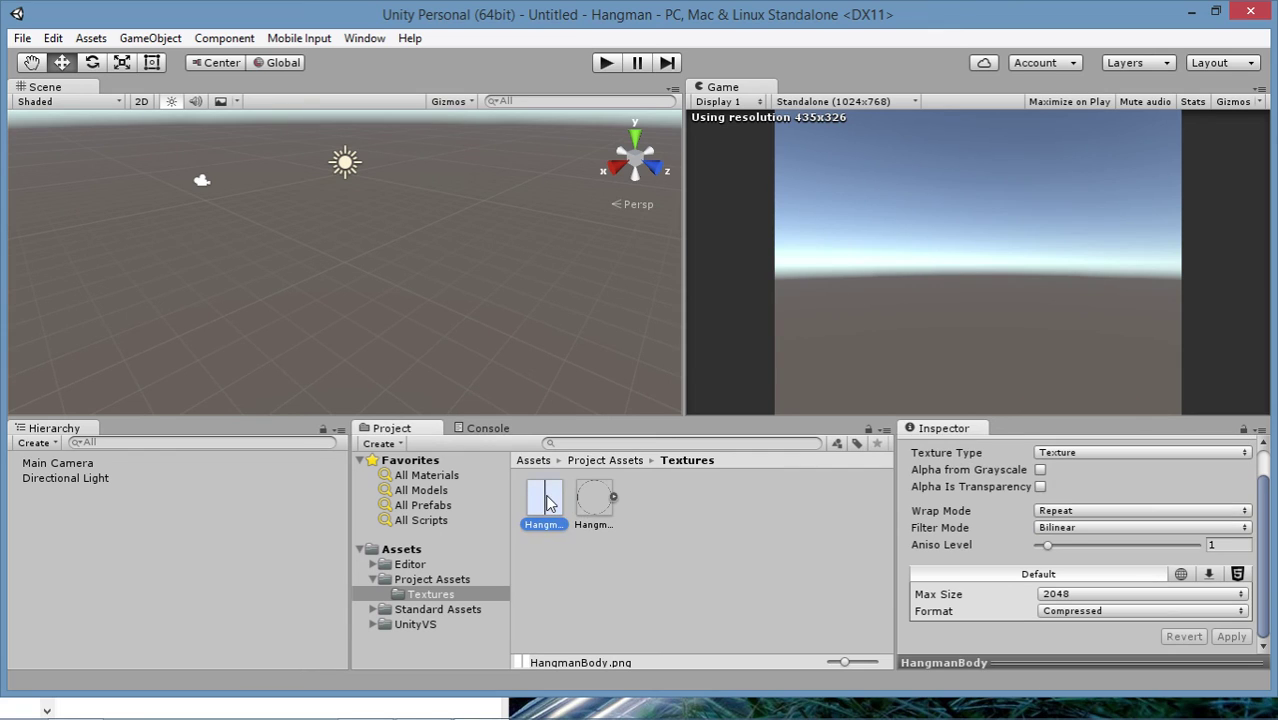
click(1063, 458)
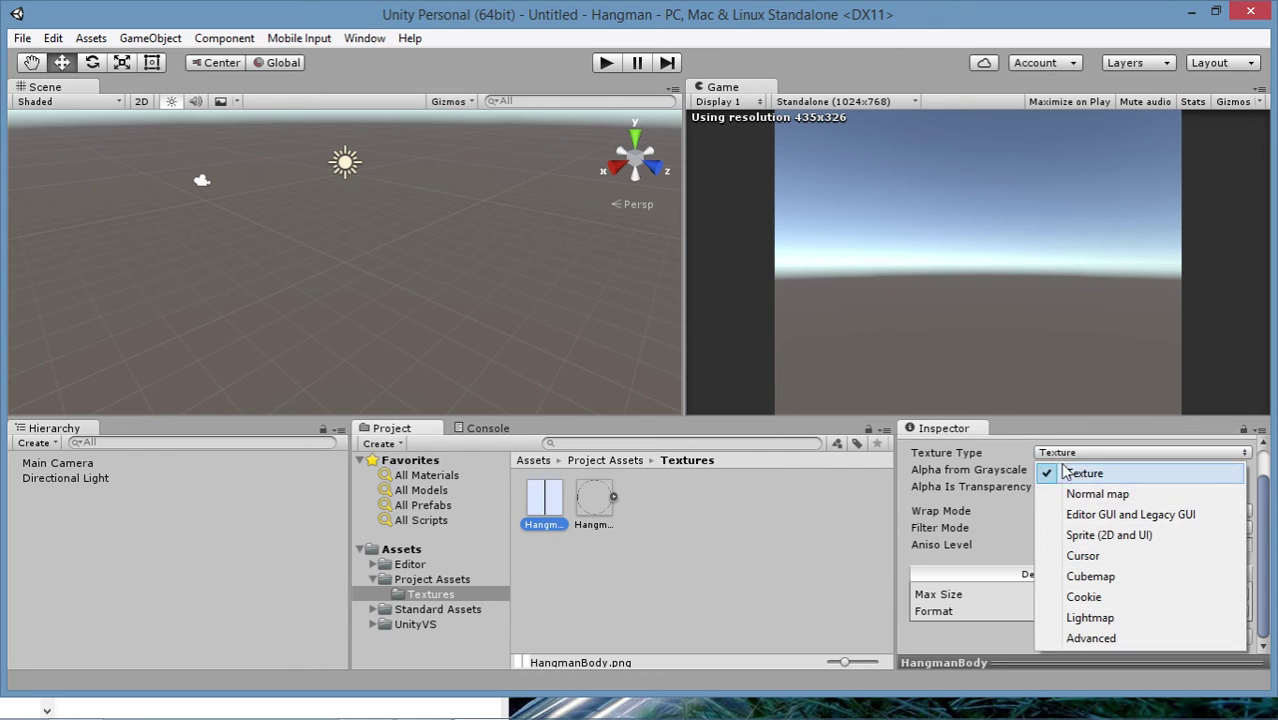
click(1088, 535)
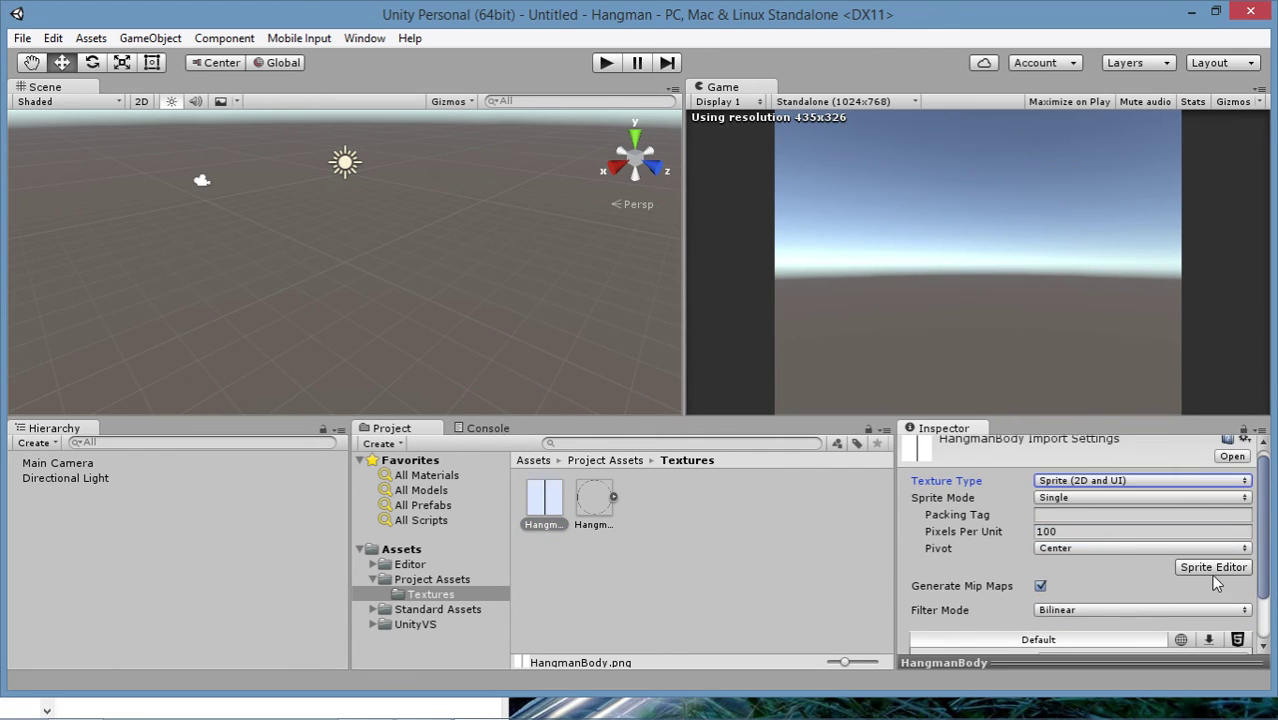
scroll(1225, 565, down, 3)
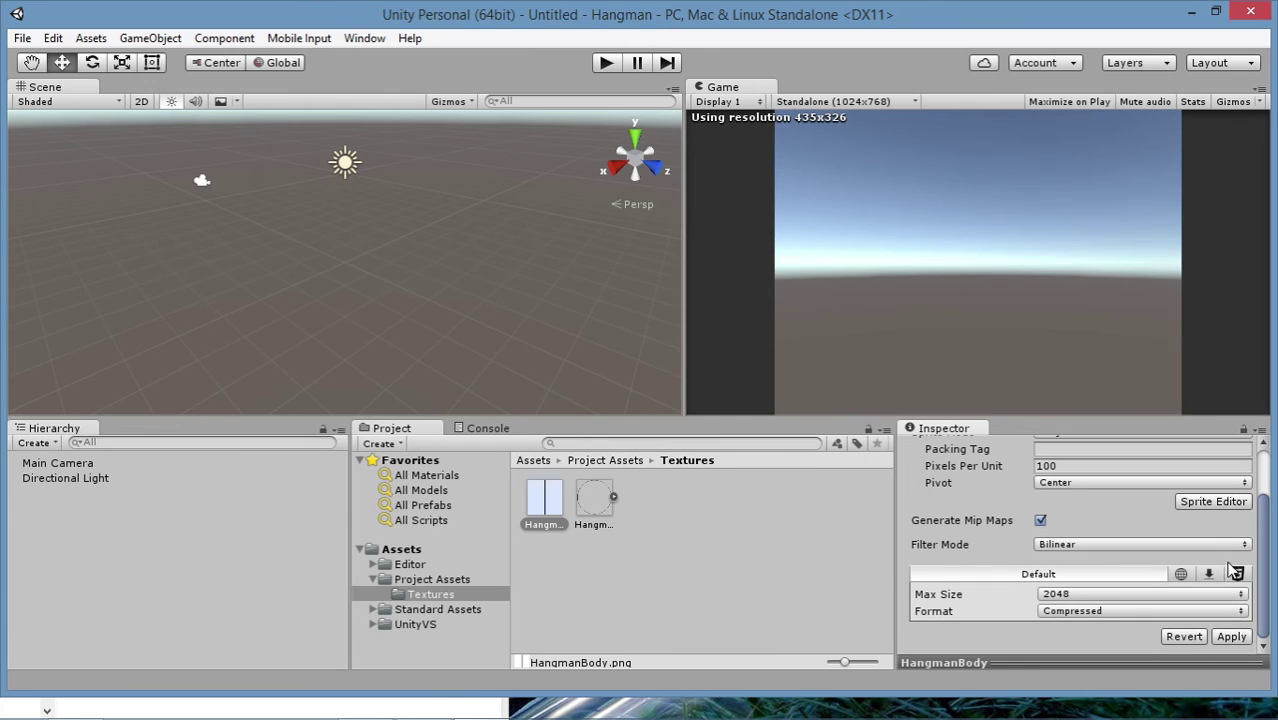
click(1232, 636)
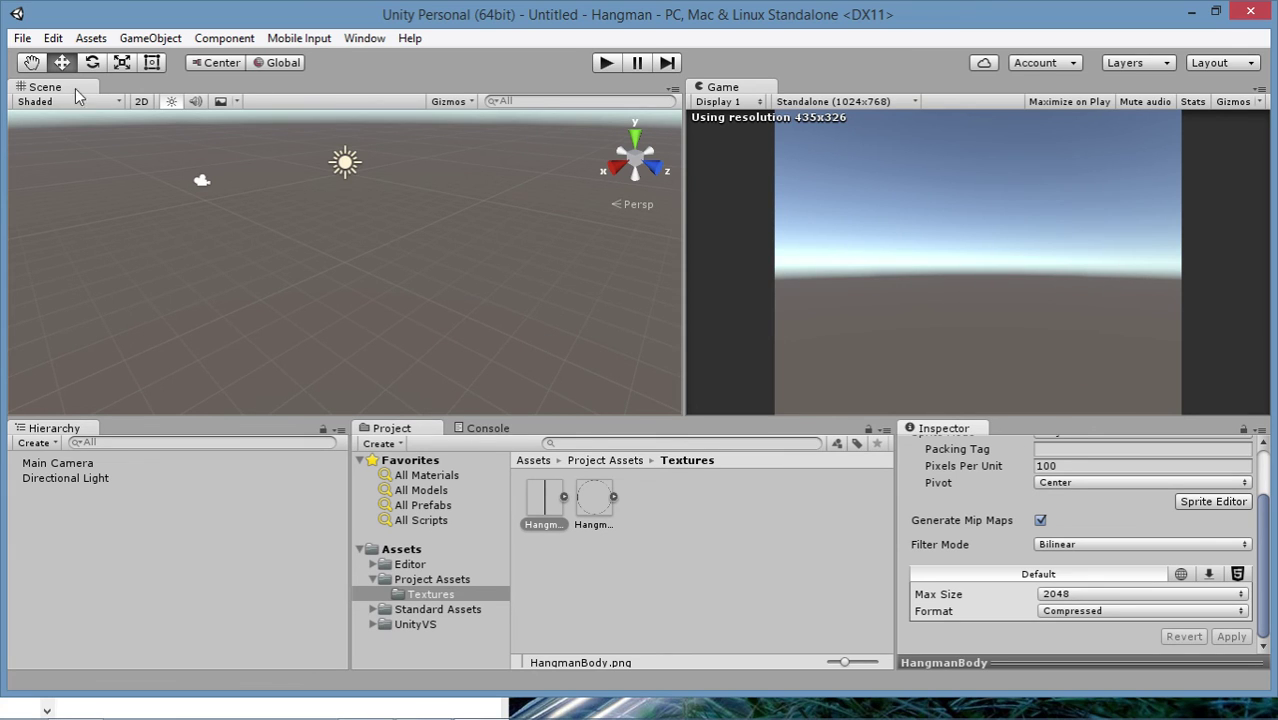
Step: Switch the Scene view to 2D, select Main Camera, then return to Project Assets
click(146, 100)
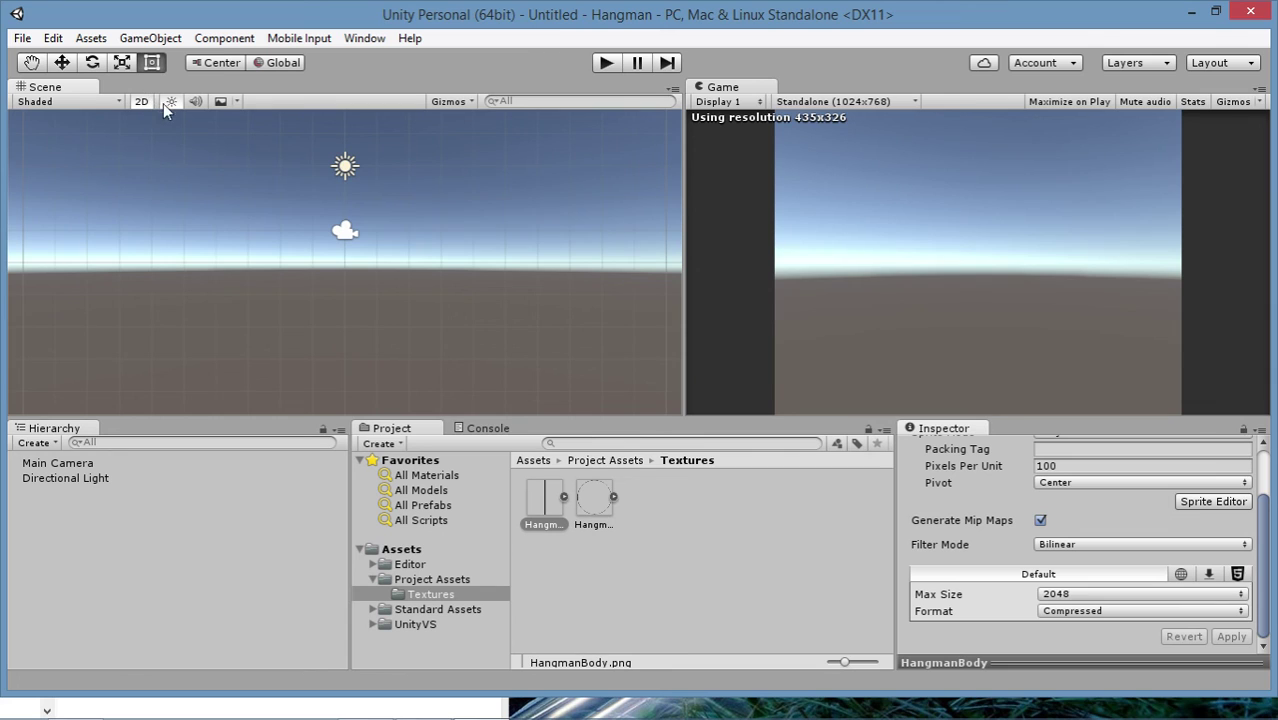
click(335, 229)
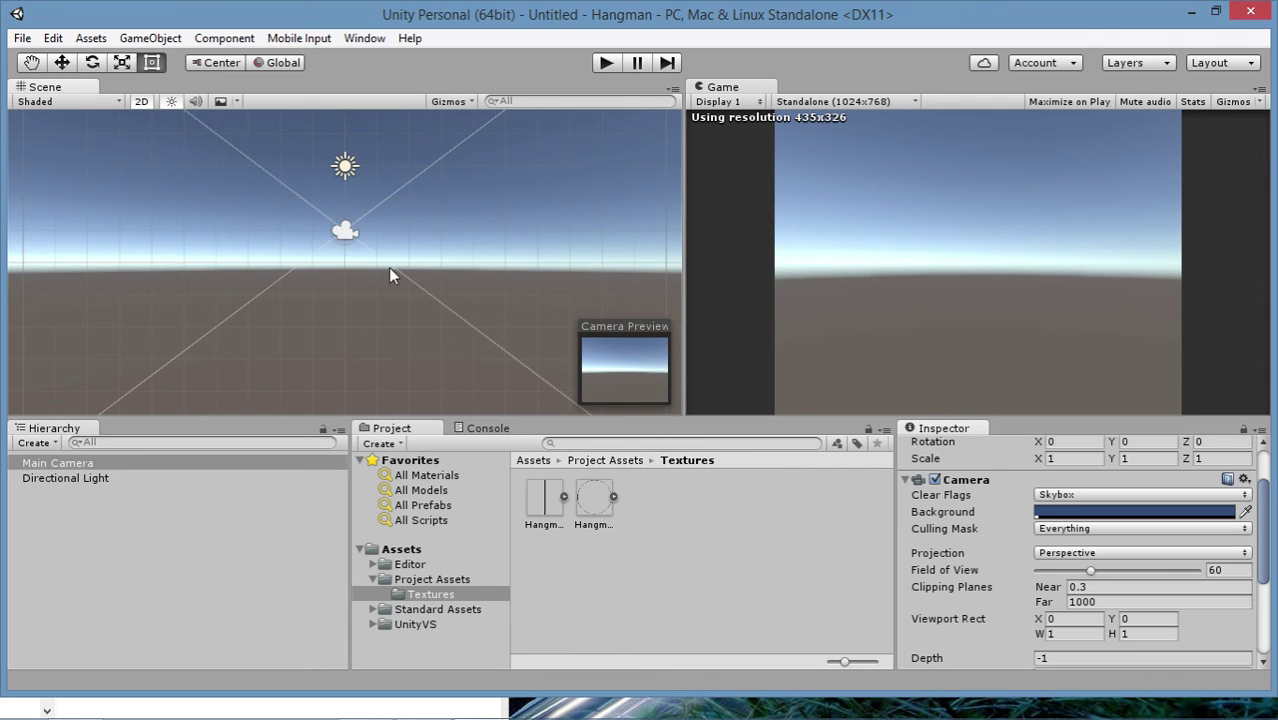
click(418, 576)
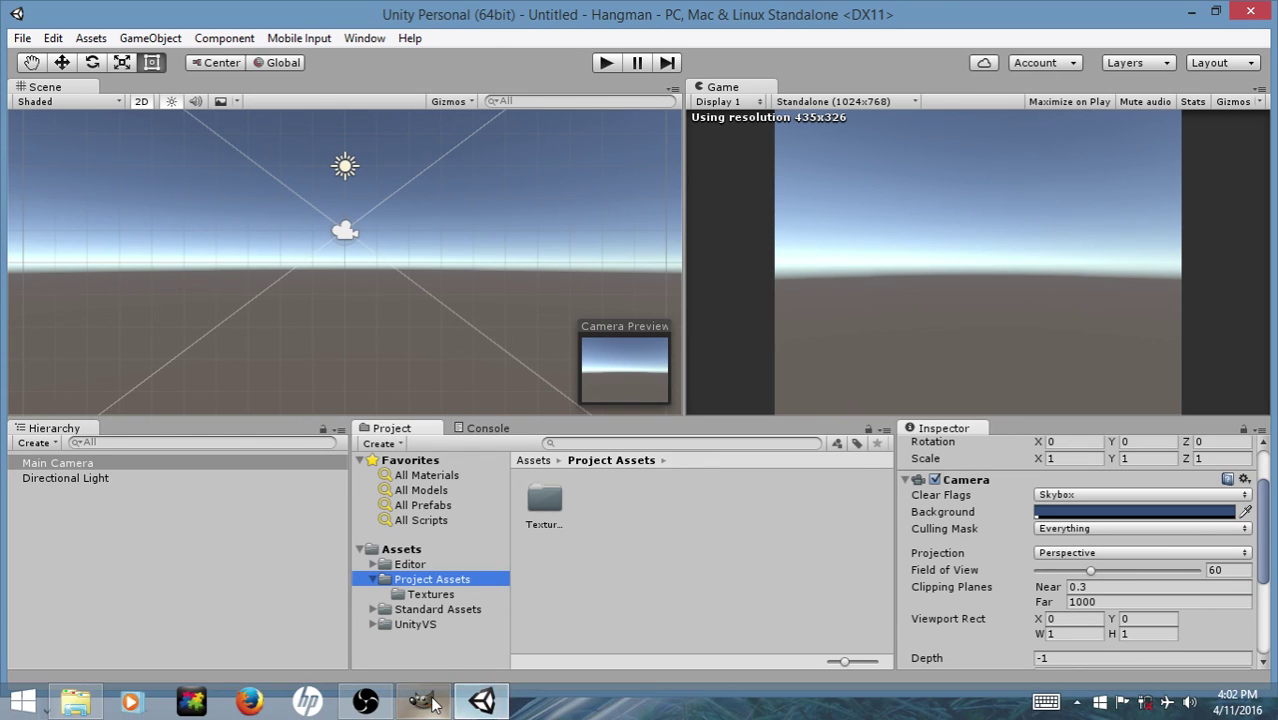
Step: Bring Open Broadcaster Software to the front from the taskbar
click(381, 706)
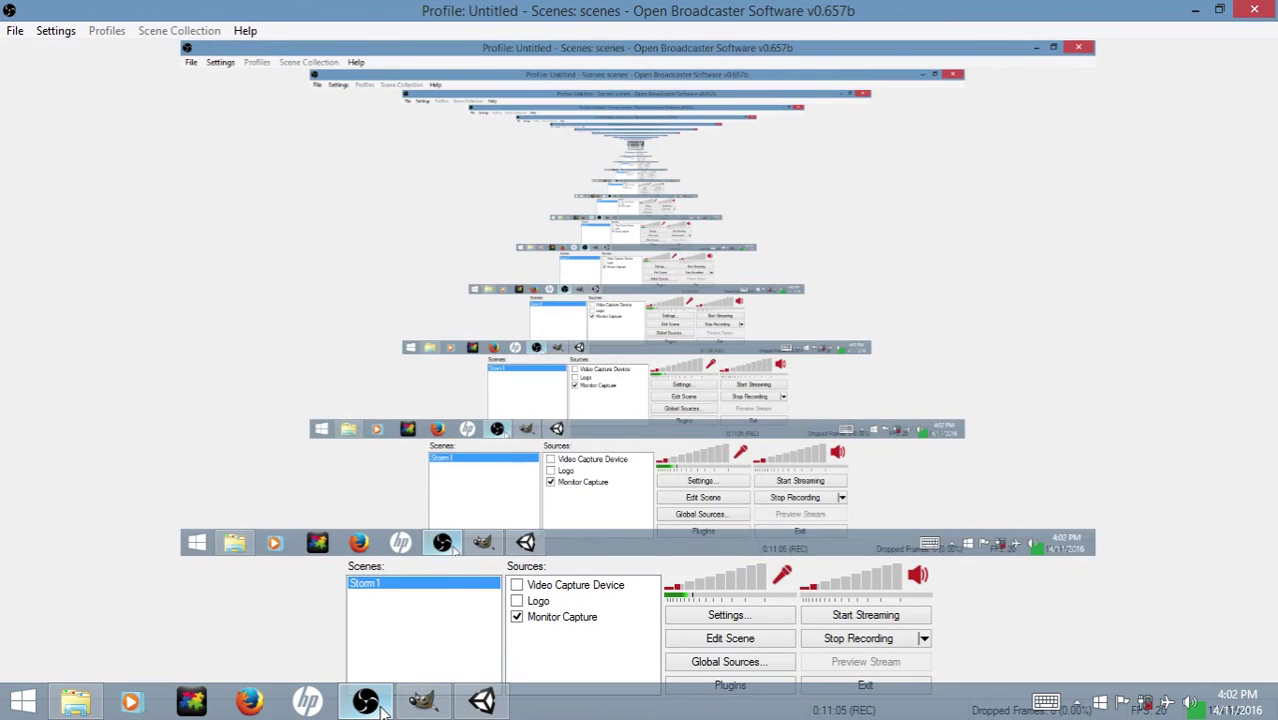